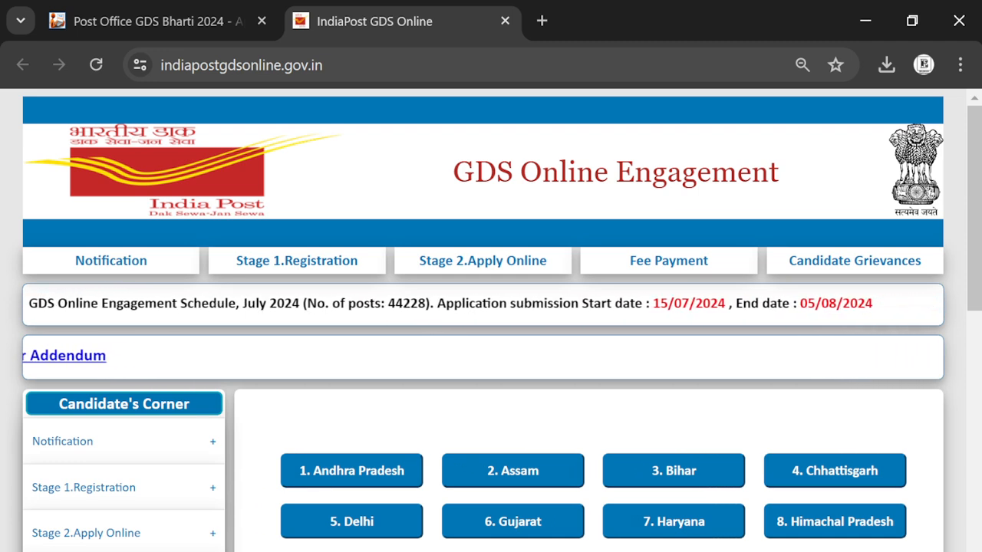
- Review the GDS Online Engagement home page's address, title and the options under Notification, Registration, Apply Online and Candidate Grievances
{"action": "left_click_drag", "start_coordinate": [160, 65], "coordinate": [323, 65]}
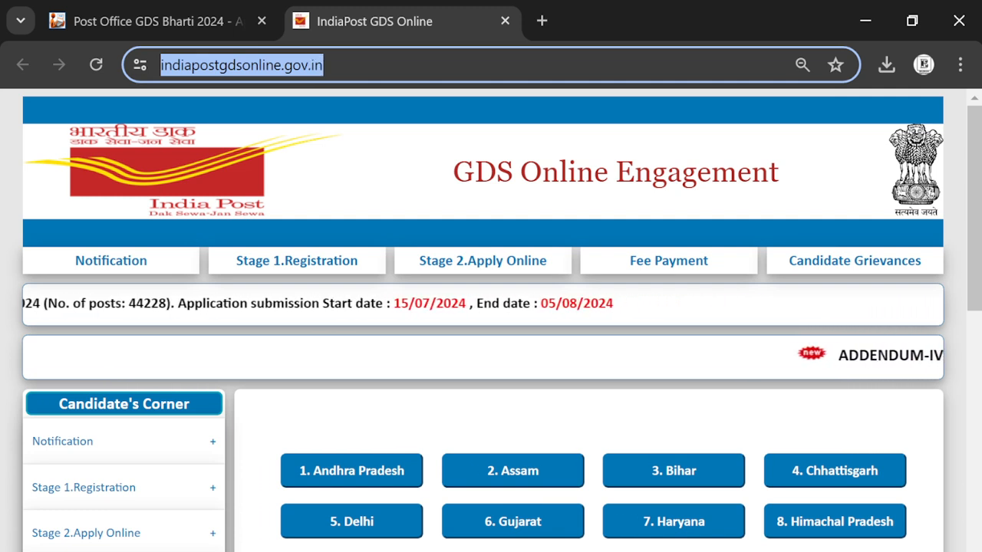
{"action": "left_click", "coordinate": [357, 67]}
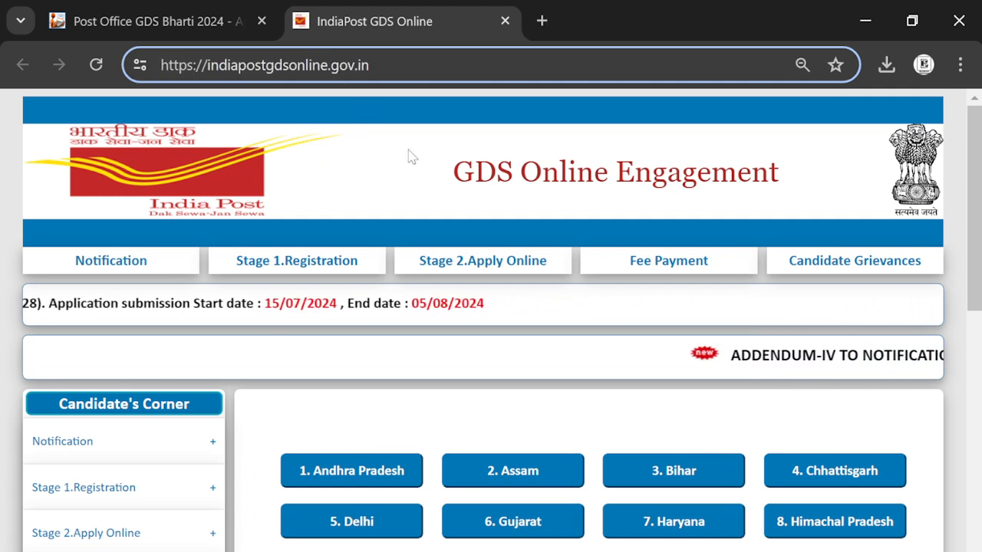
{"action": "left_click_drag", "start_coordinate": [458, 161], "coordinate": [789, 189]}
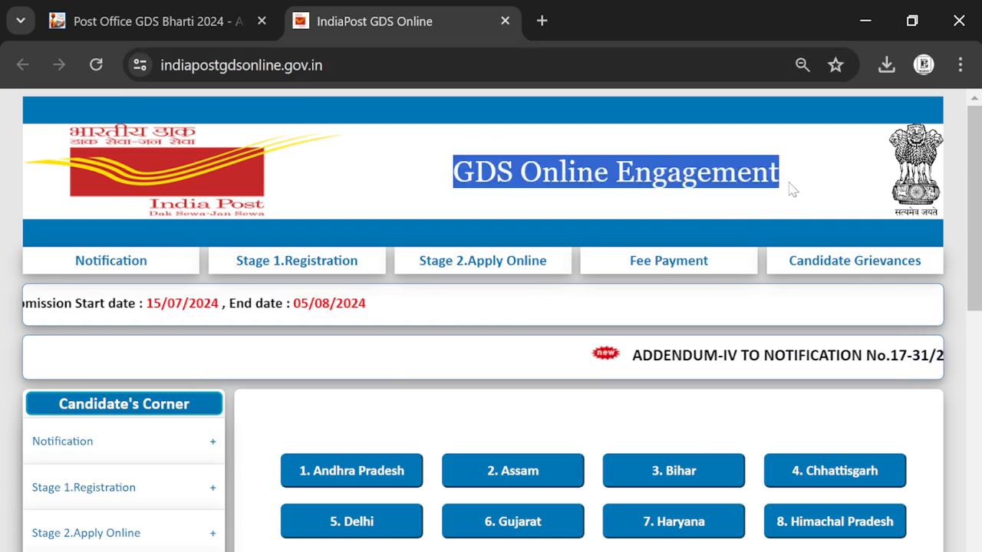
{"action": "left_click", "coordinate": [567, 230]}
{"action": "mouse_move", "coordinate": [190, 263]}
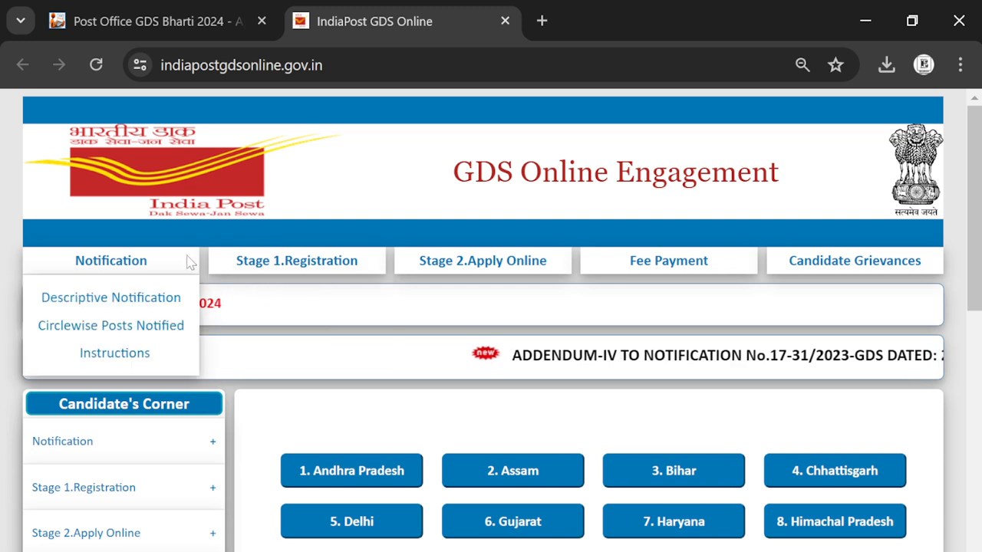
{"action": "mouse_move", "coordinate": [297, 260]}
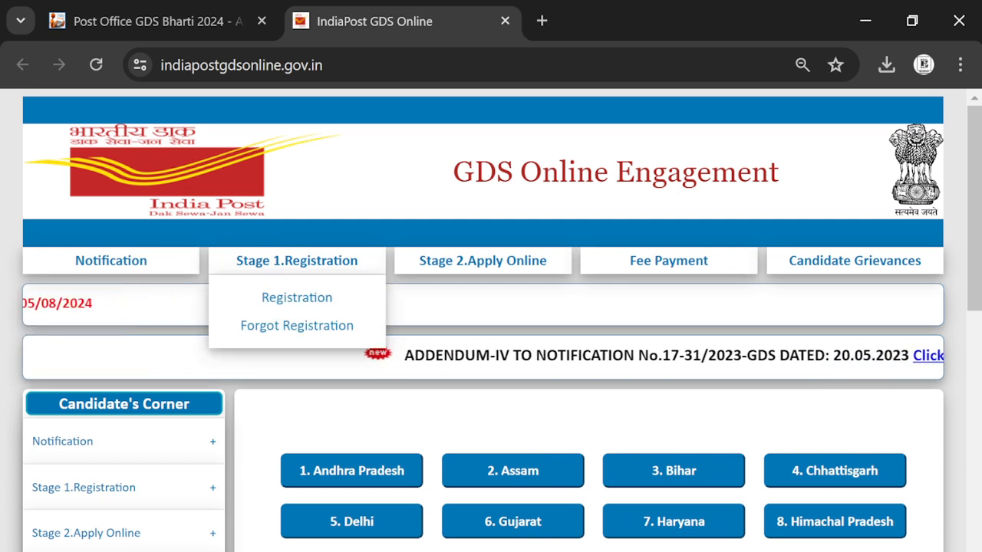
{"action": "mouse_move", "coordinate": [455, 276]}
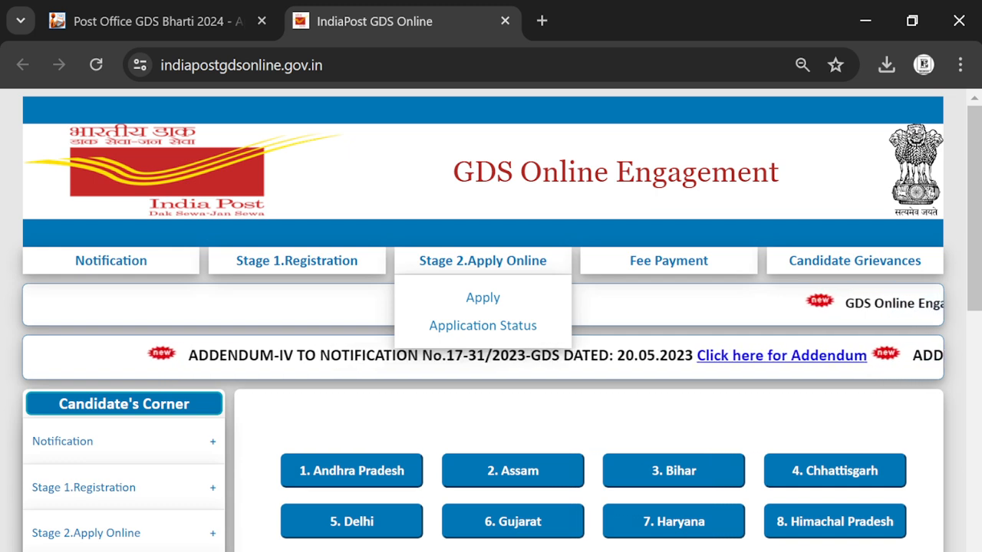
{"action": "mouse_move", "coordinate": [667, 276]}
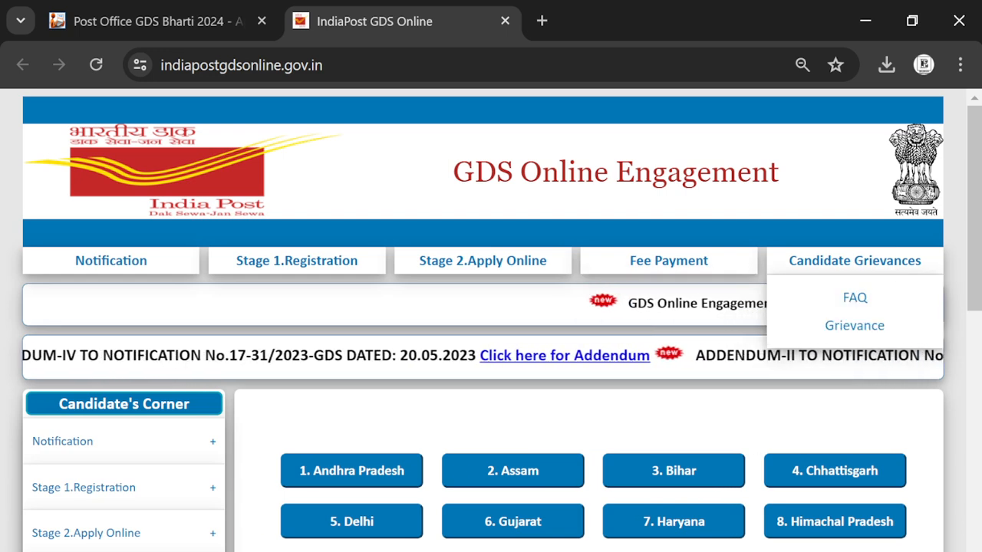
- Open the Descriptive Notification and check the schedule for online application submission and the edit/correction window
{"action": "mouse_move", "coordinate": [143, 261]}
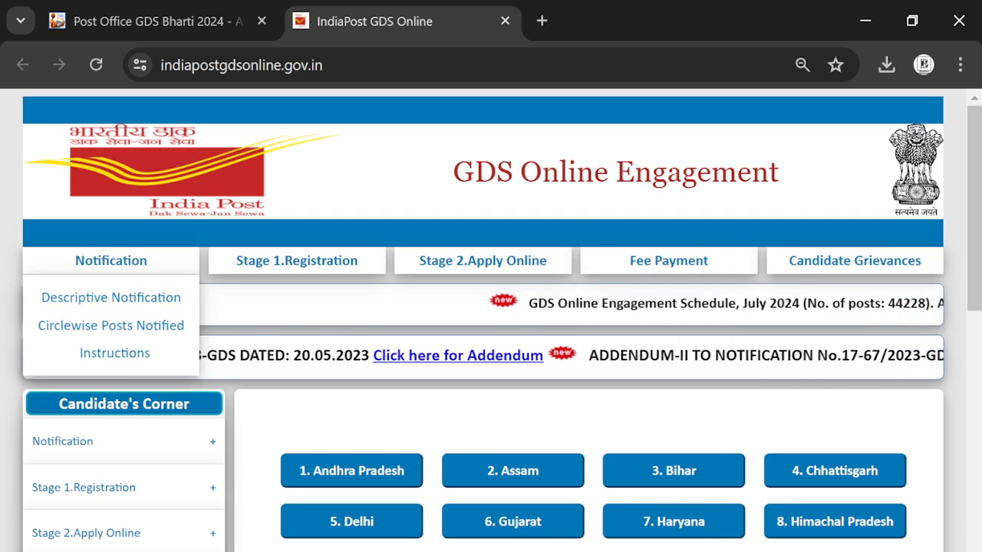
{"action": "left_click", "coordinate": [148, 304]}
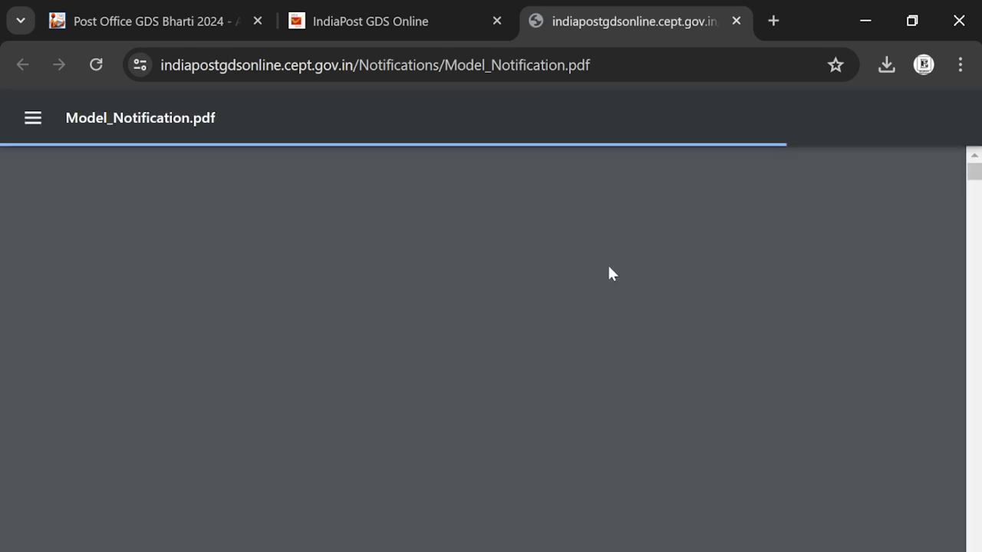
{"action": "scroll", "coordinate": [483, 345], "scroll_direction": "down", "scroll_amount": 5}
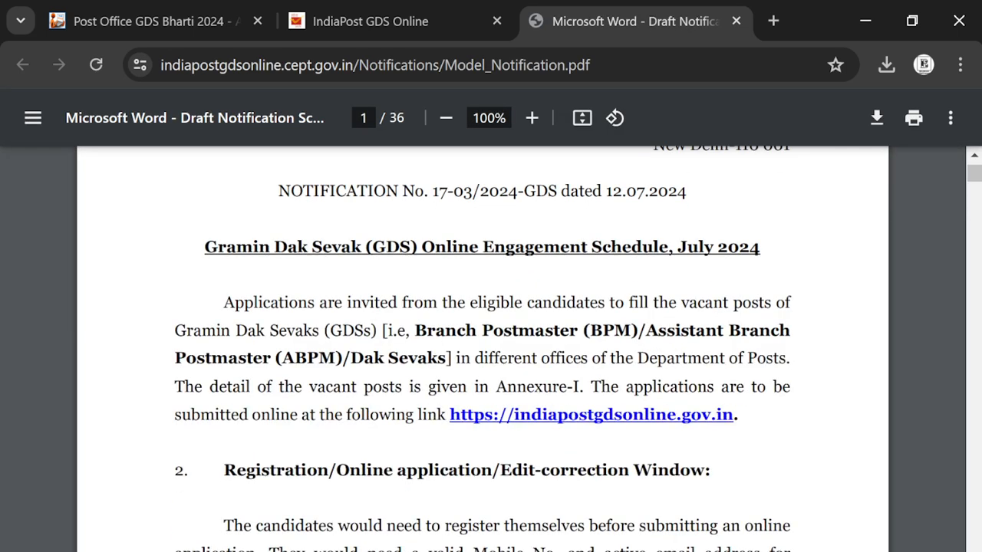
{"action": "scroll", "coordinate": [483, 345], "scroll_direction": "down", "scroll_amount": 12}
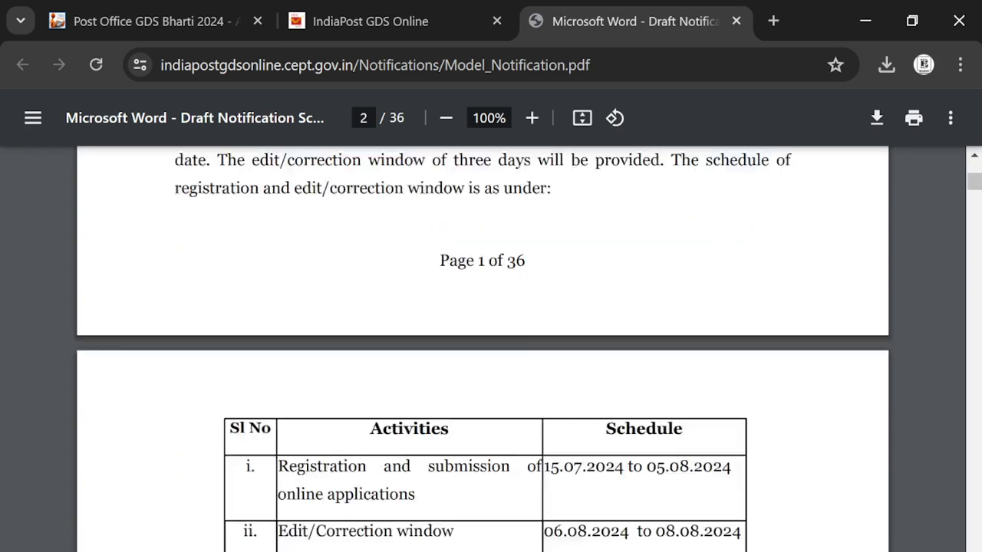
{"action": "scroll", "coordinate": [483, 345], "scroll_direction": "up", "scroll_amount": 3}
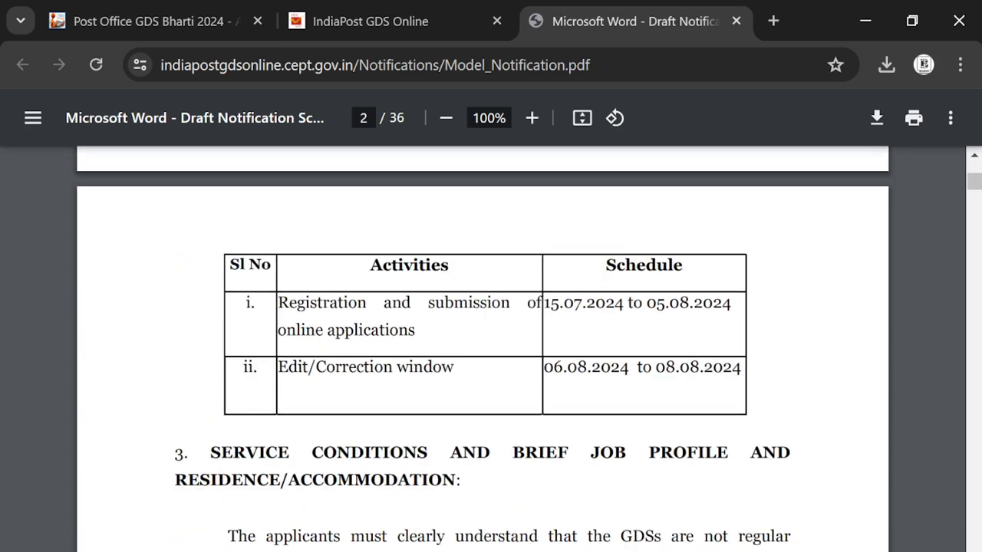
{"action": "left_click_drag", "start_coordinate": [542, 302], "coordinate": [702, 303]}
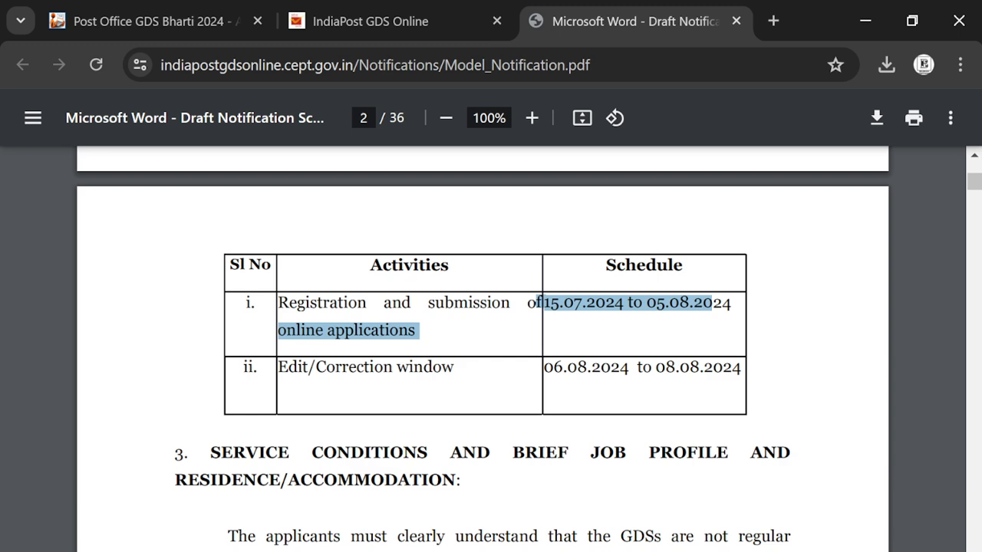
{"action": "left_click", "coordinate": [762, 323]}
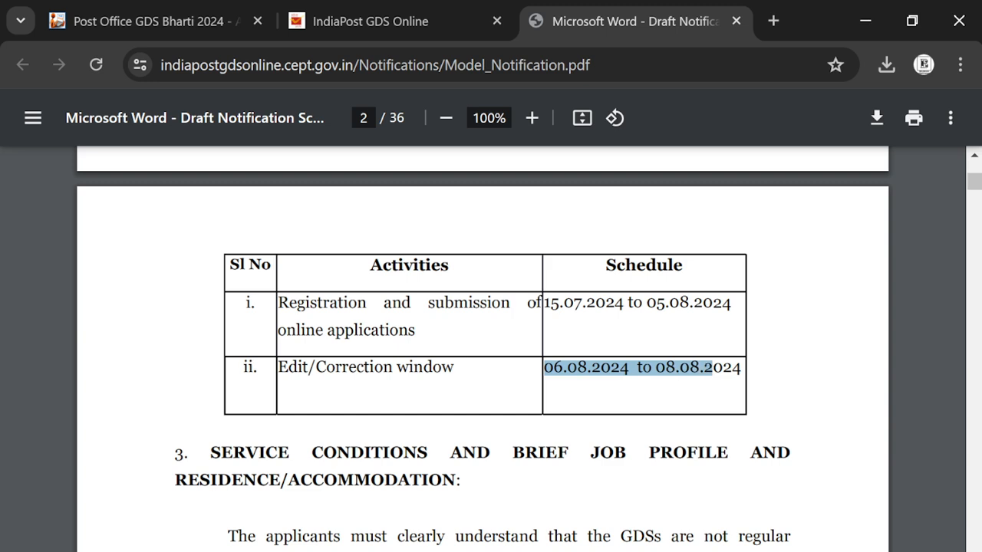
{"action": "left_click", "coordinate": [804, 376]}
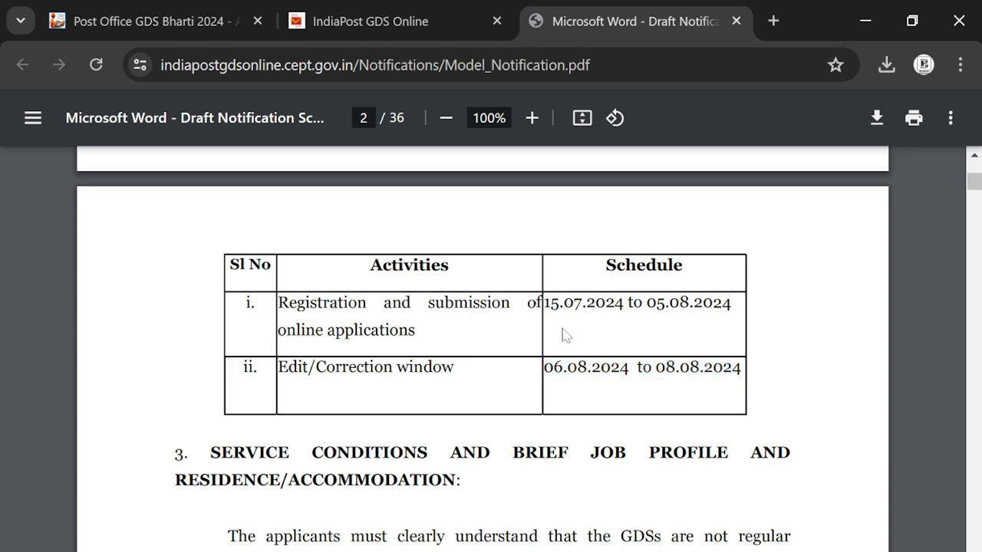
- Skim the BPM duties and the Residence/Accommodation conditions on page 3 of the notification
{"action": "scroll", "coordinate": [564, 332], "scroll_direction": "down", "scroll_amount": 8}
{"action": "scroll", "coordinate": [568, 333], "scroll_direction": "down", "scroll_amount": 10}
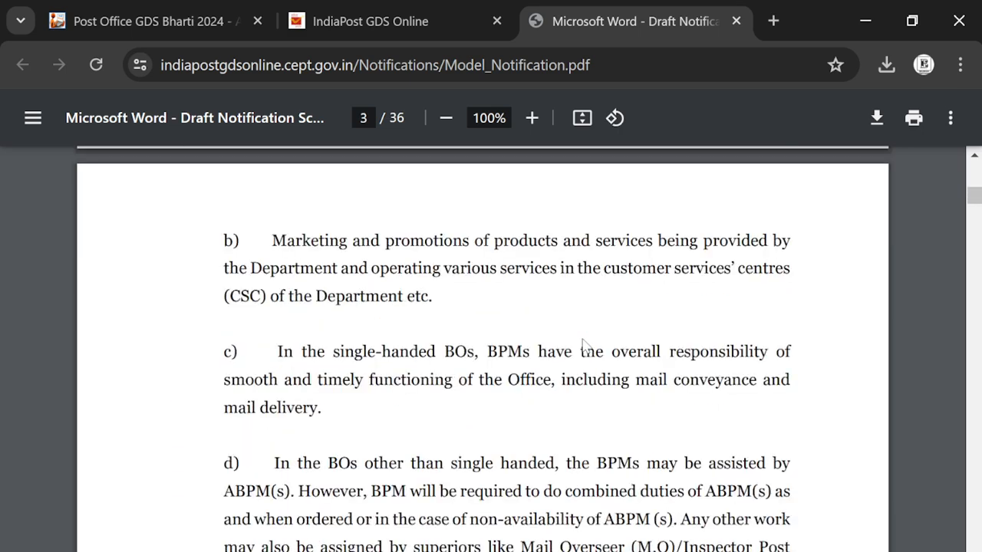
{"action": "scroll", "coordinate": [567, 333], "scroll_direction": "up", "scroll_amount": 8}
{"action": "scroll", "coordinate": [566, 332], "scroll_direction": "down", "scroll_amount": 4}
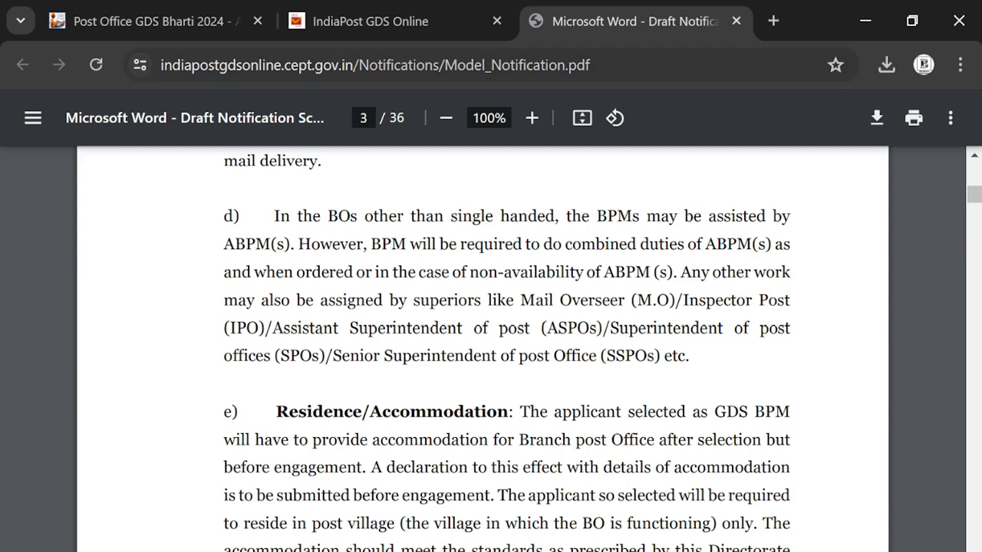
- Return to the GDS home page, open Circlewise Posts Notified and review the posts by circle, language and category
{"action": "left_click", "coordinate": [360, 23]}
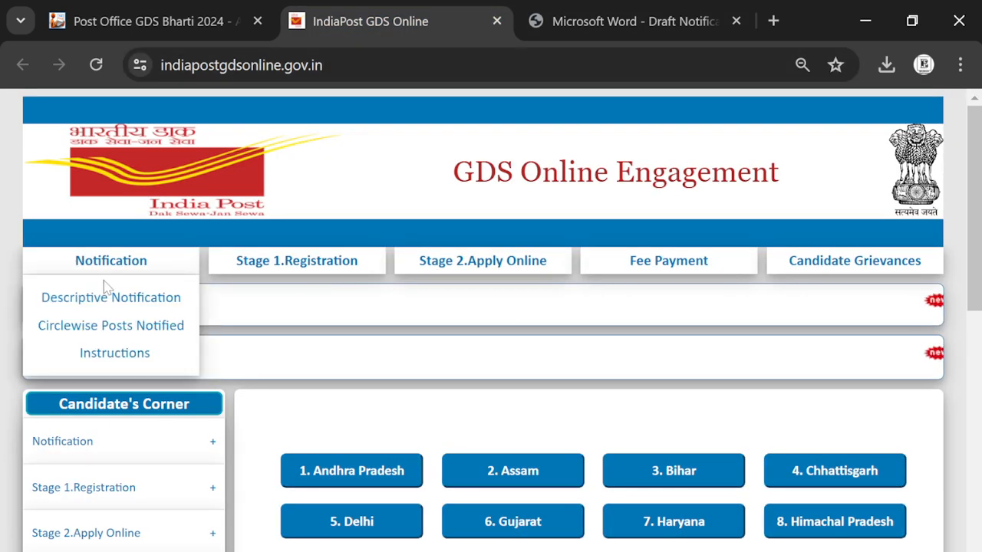
{"action": "left_click", "coordinate": [105, 333]}
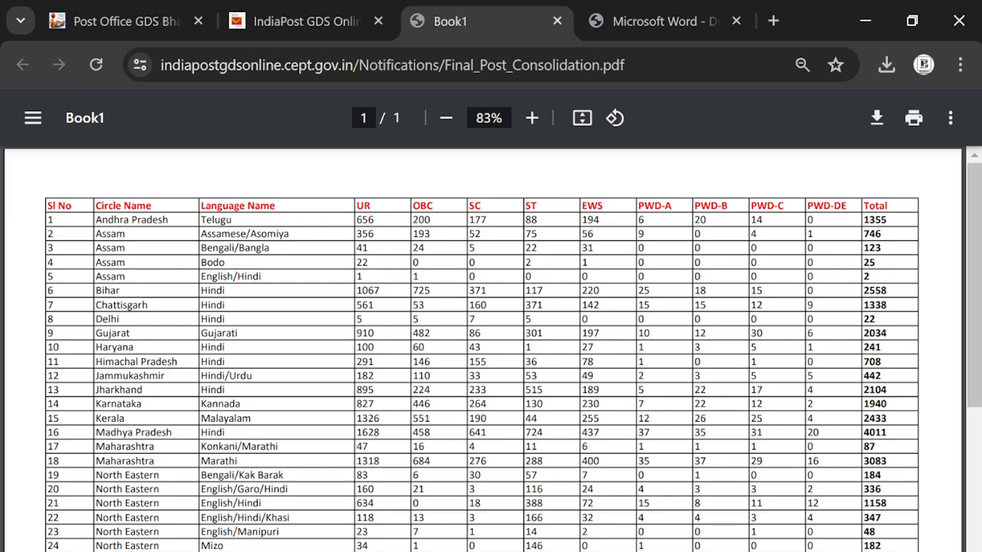
{"action": "scroll", "coordinate": [402, 307], "scroll_direction": "down", "scroll_amount": 3}
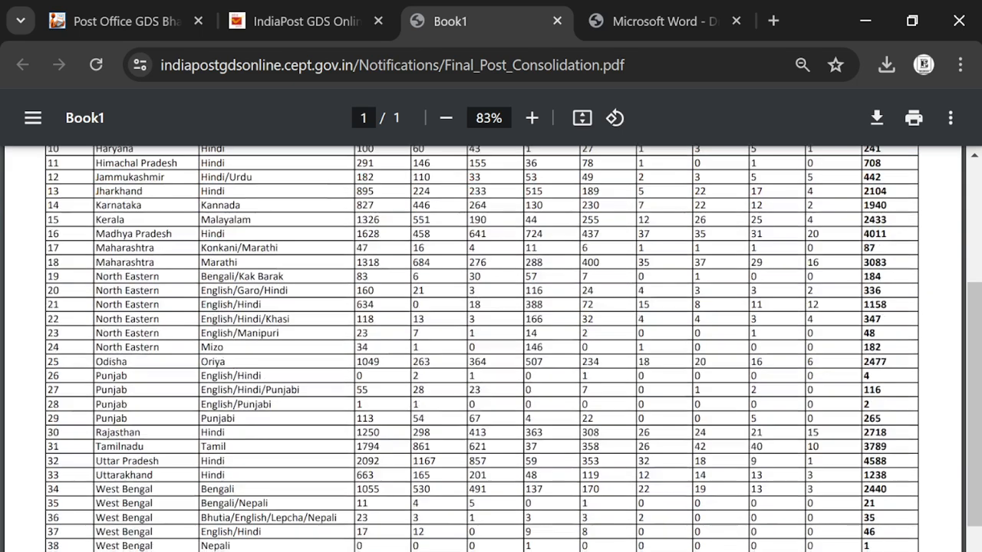
{"action": "scroll", "coordinate": [504, 399], "scroll_direction": "up", "scroll_amount": 3}
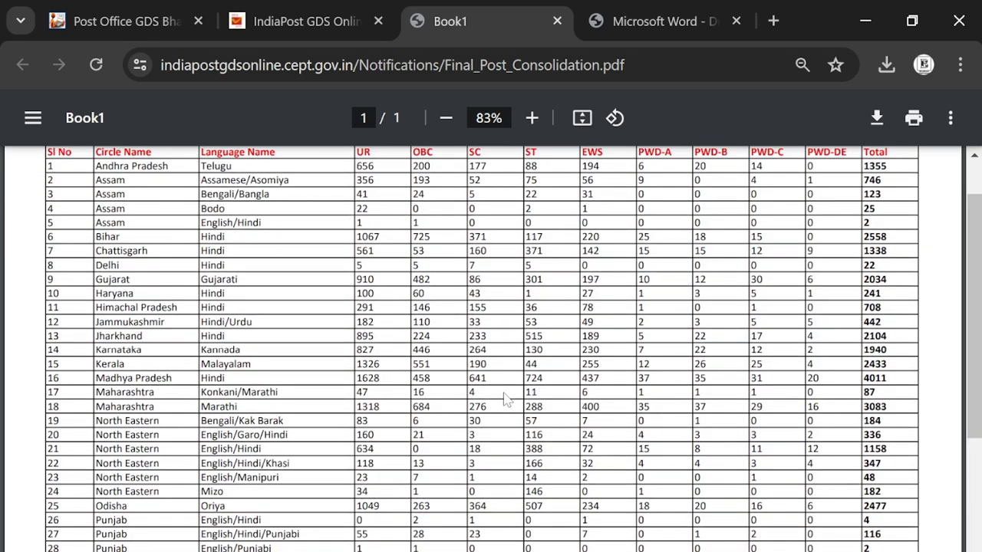
{"action": "scroll", "coordinate": [491, 349], "scroll_direction": "down", "scroll_amount": 3}
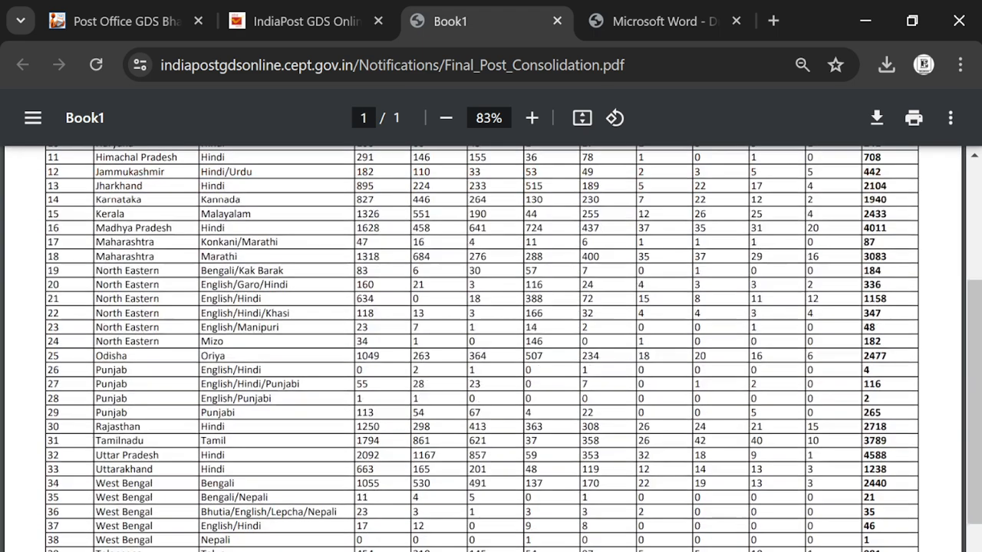
{"action": "scroll", "coordinate": [491, 349], "scroll_direction": "down", "scroll_amount": 1}
{"action": "scroll", "coordinate": [491, 349], "scroll_direction": "up", "scroll_amount": 3}
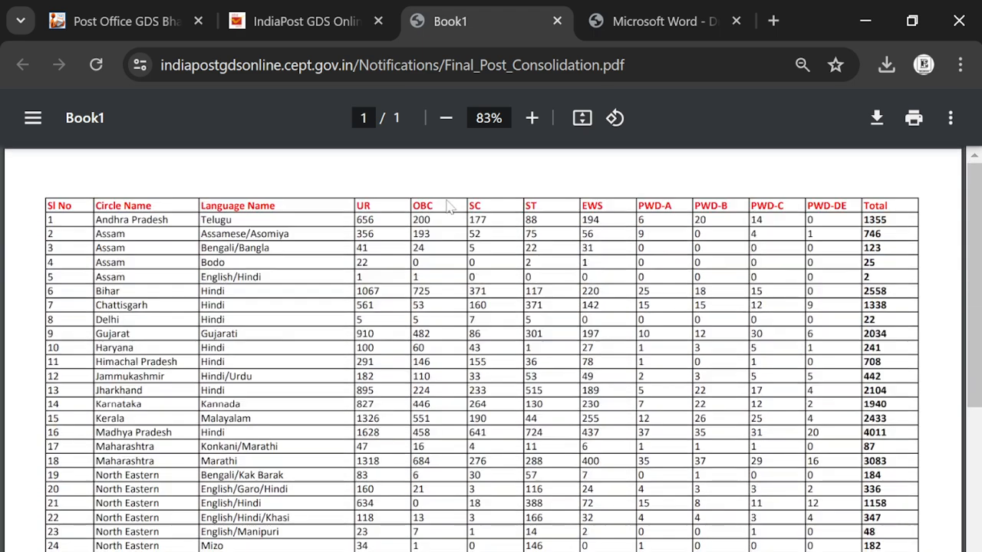
- Go back to the GDS home page and check the Fee Payment and Candidate Grievances options and the announced number of posts
{"action": "left_click", "coordinate": [304, 29]}
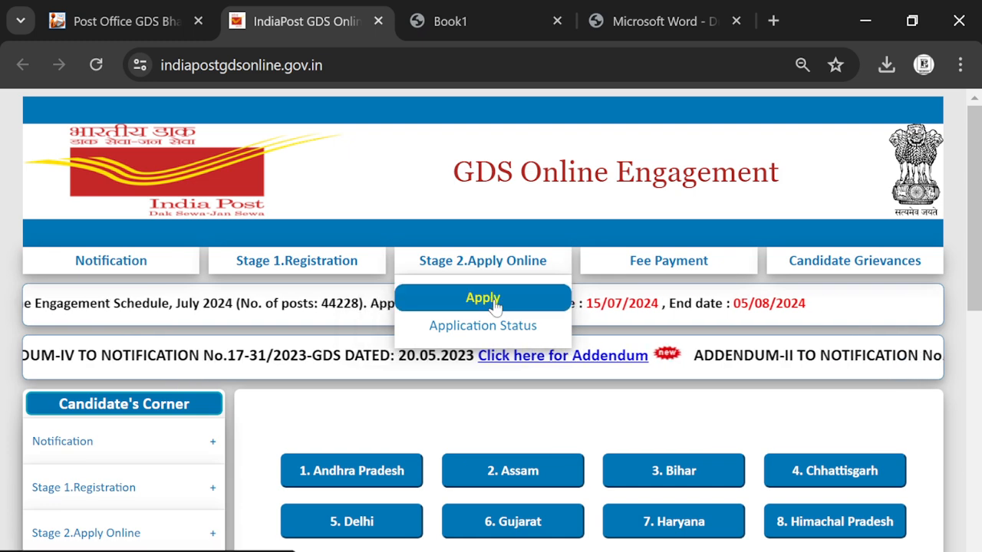
{"action": "mouse_move", "coordinate": [632, 272]}
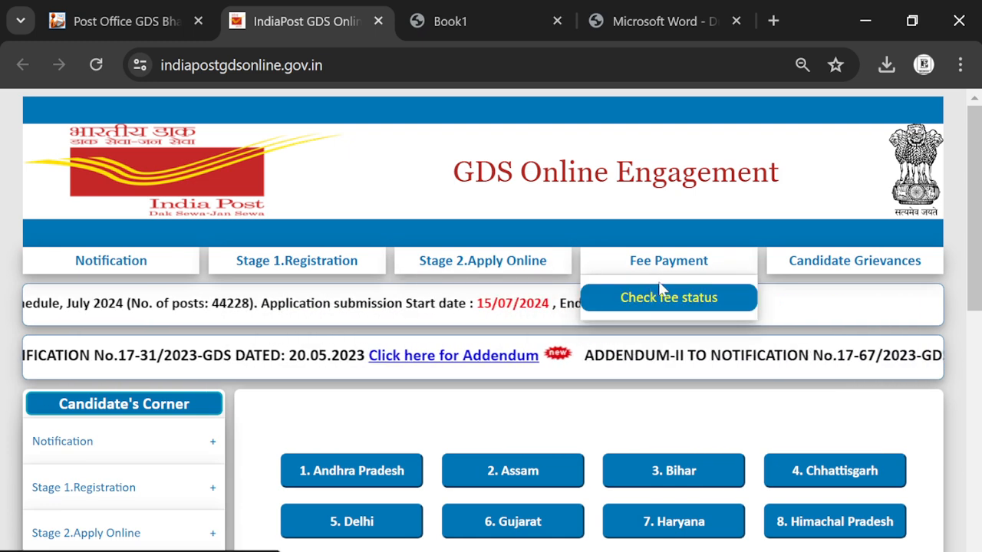
{"action": "mouse_move", "coordinate": [855, 265]}
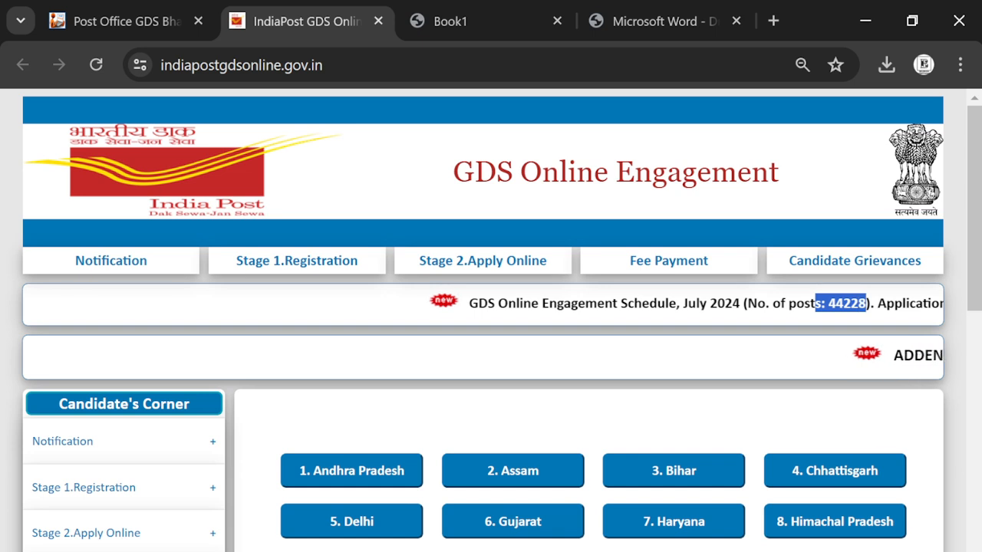
{"action": "left_click", "coordinate": [670, 352]}
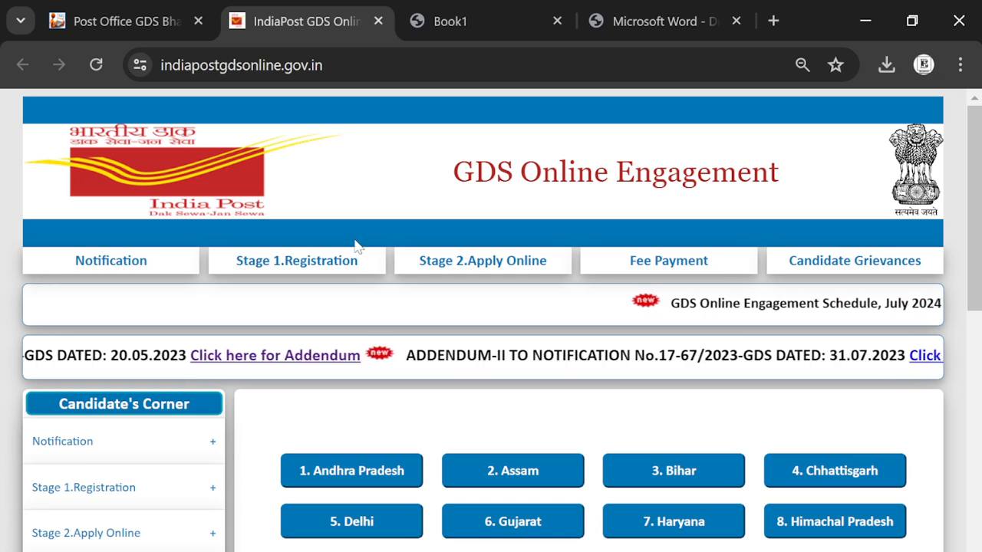
- Open the Stage 1 Registration form from the GDS home page
{"action": "scroll", "coordinate": [318, 133], "scroll_direction": "down", "scroll_amount": 2}
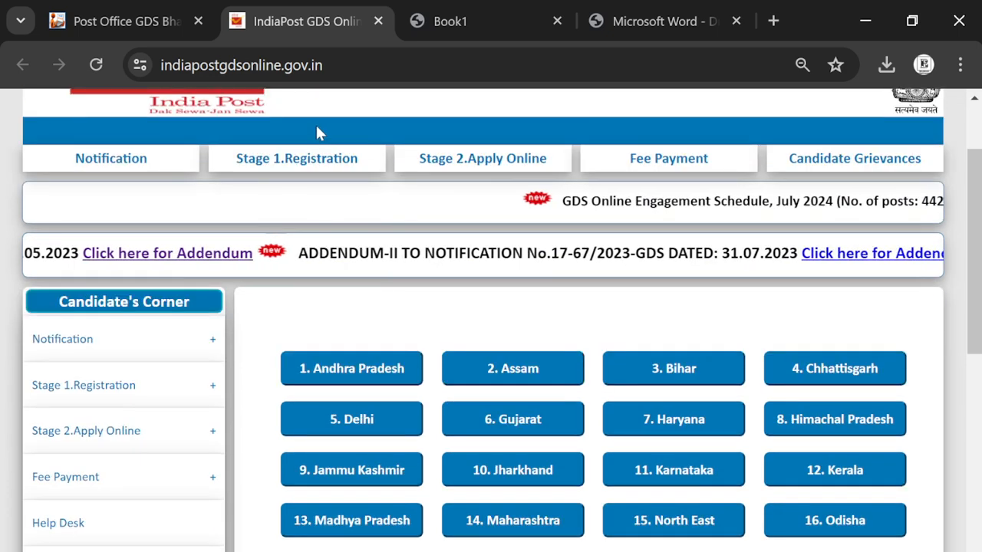
{"action": "mouse_move", "coordinate": [303, 158]}
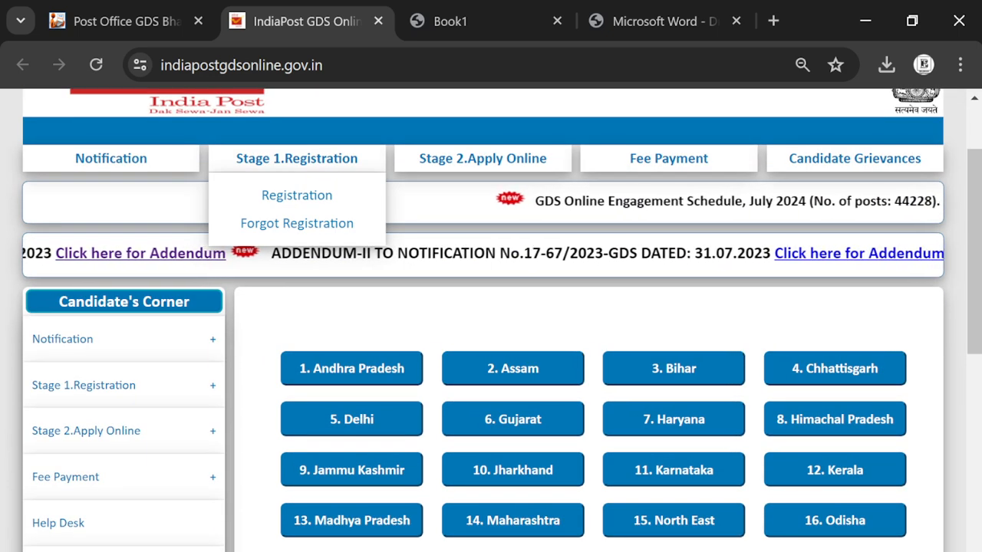
{"action": "left_click", "coordinate": [305, 197]}
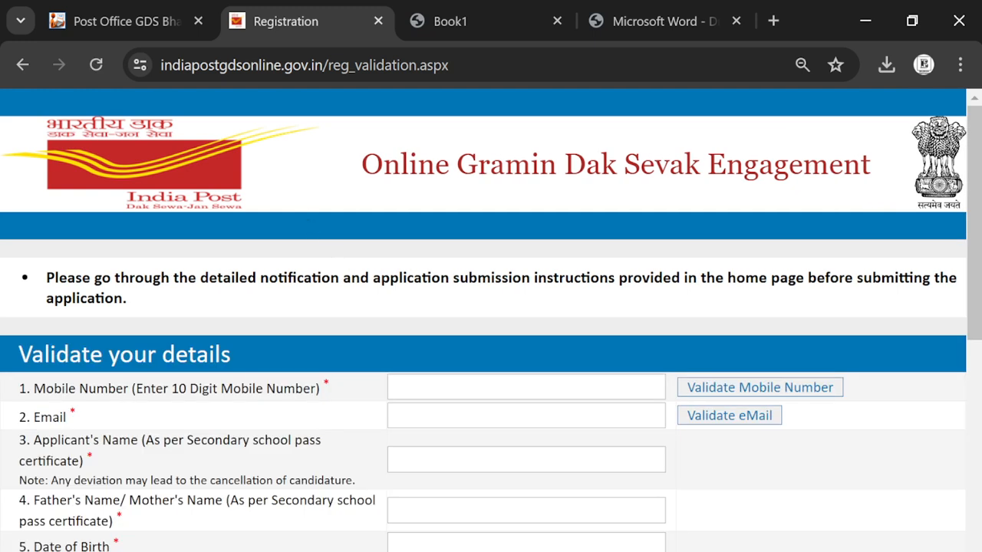
- Examine the Mobile Number and Email fields in the "Validate your details" section of the registration form
{"action": "scroll", "coordinate": [194, 381], "scroll_direction": "down", "scroll_amount": 1}
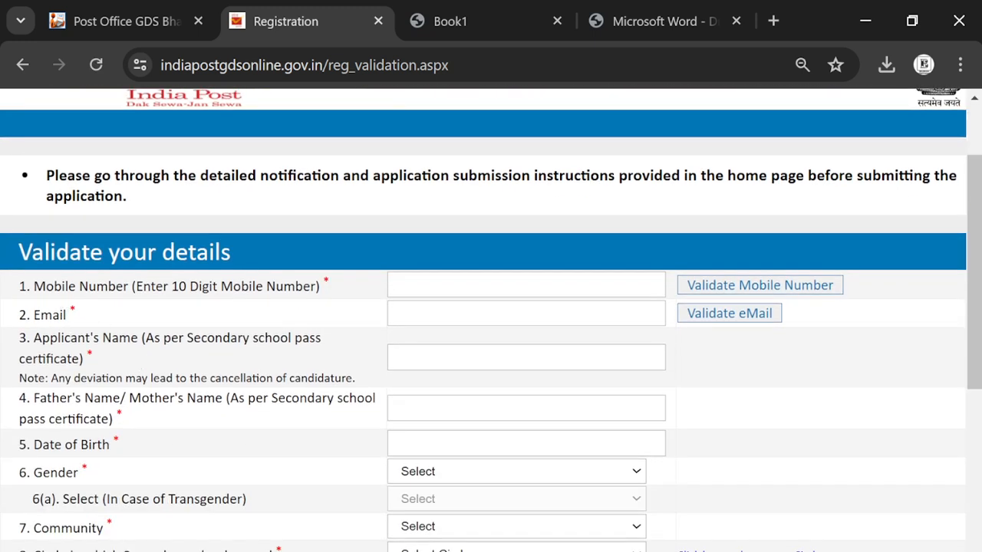
{"action": "left_click_drag", "start_coordinate": [26, 286], "coordinate": [342, 301]}
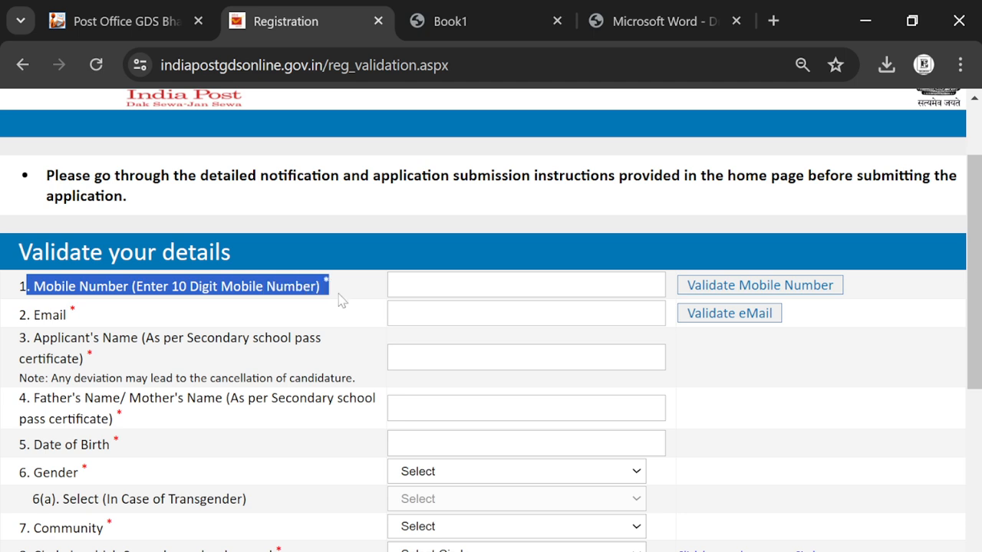
{"action": "left_click", "coordinate": [510, 285]}
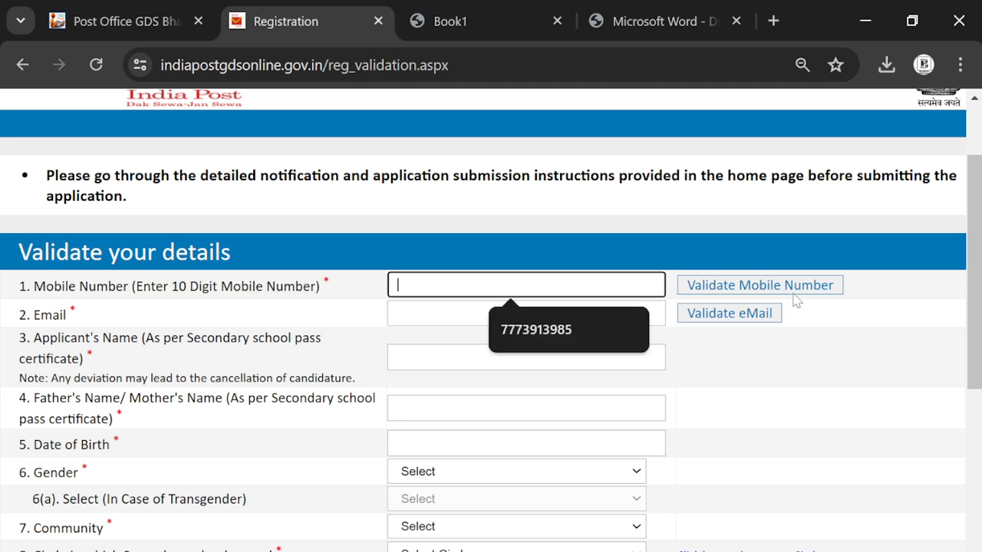
{"action": "left_click", "coordinate": [822, 313]}
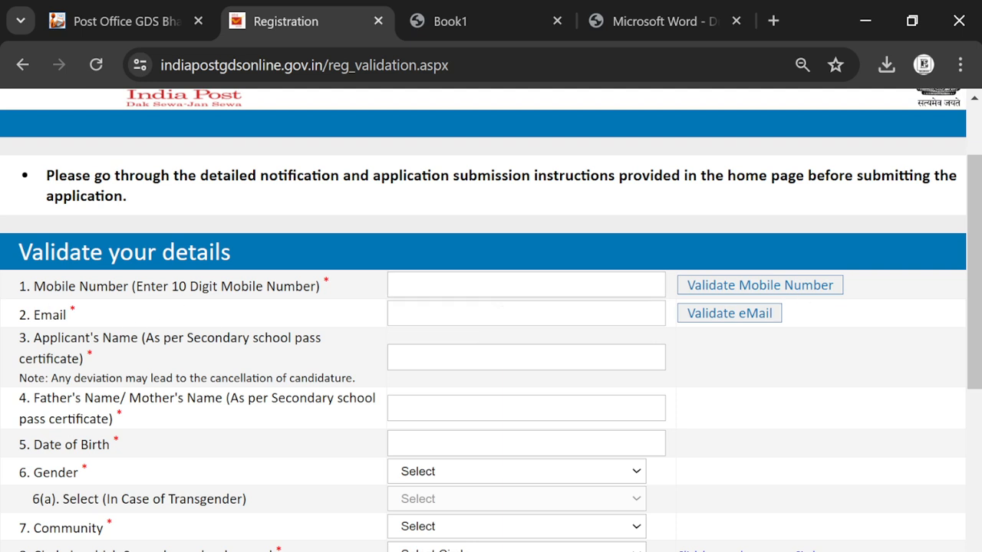
{"action": "left_click", "coordinate": [510, 313]}
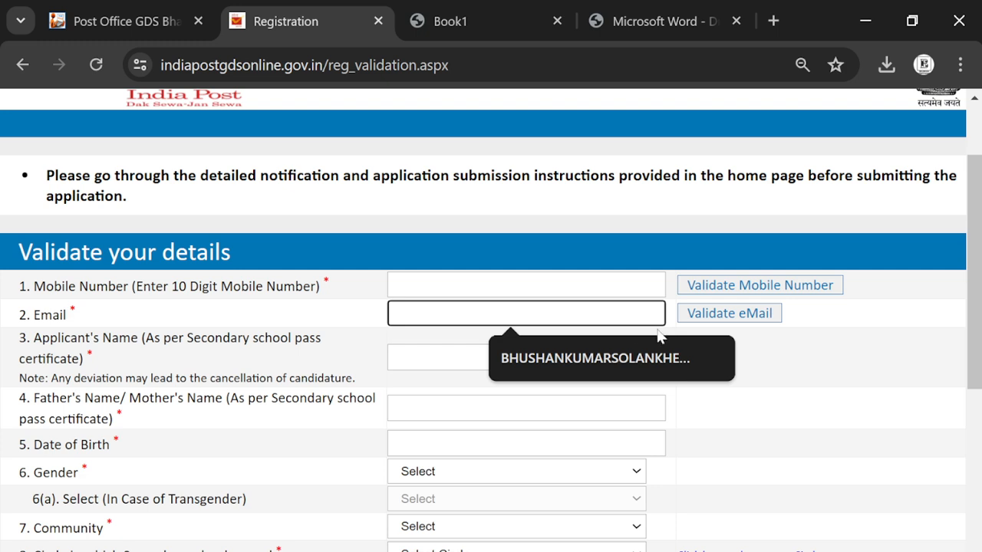
- Examine the Applicant's Name, Father's/Mother's Name and Date of Birth fields of the registration form
{"action": "left_click", "coordinate": [766, 339]}
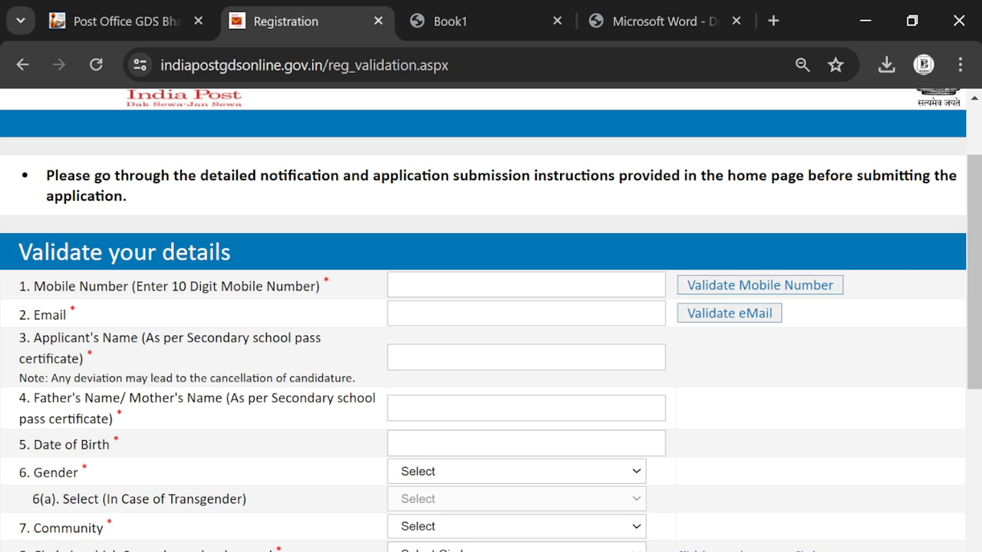
{"action": "left_click_drag", "start_coordinate": [57, 338], "coordinate": [299, 362]}
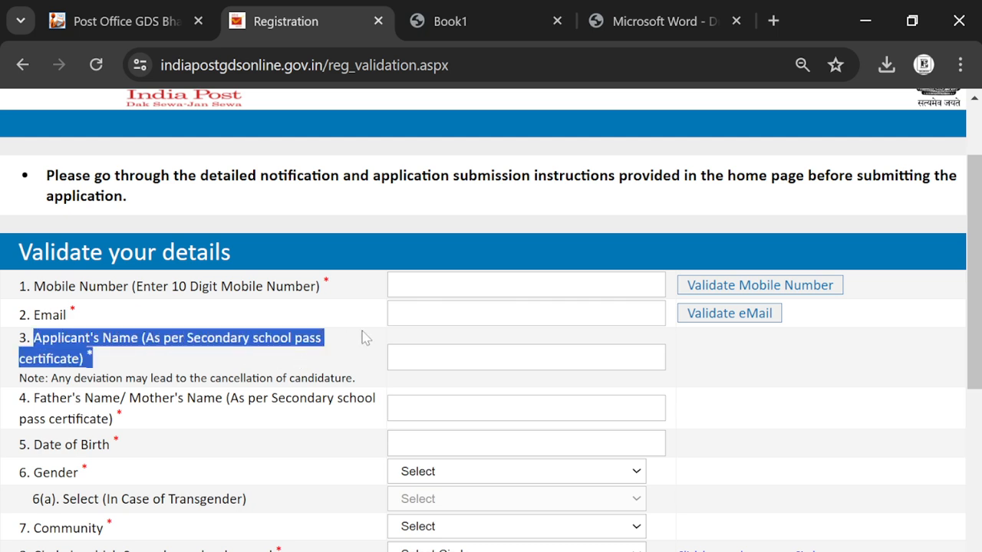
{"action": "left_click", "coordinate": [491, 358]}
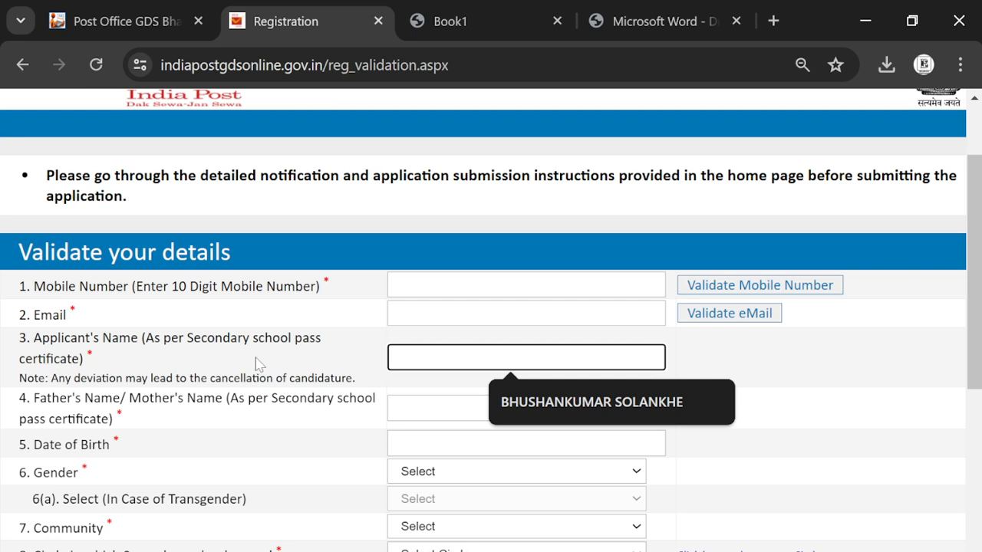
{"action": "left_click", "coordinate": [173, 376]}
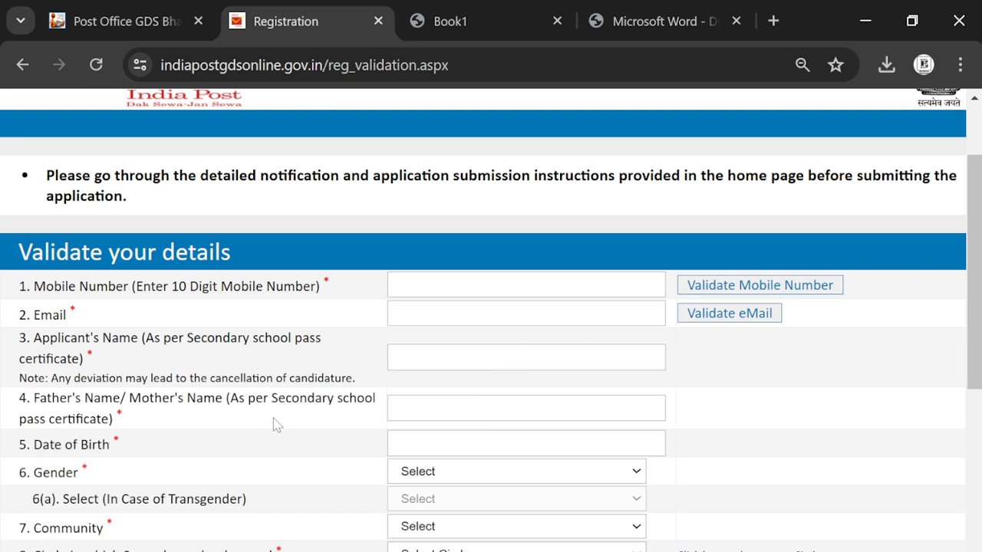
{"action": "left_click_drag", "start_coordinate": [52, 398], "coordinate": [261, 422]}
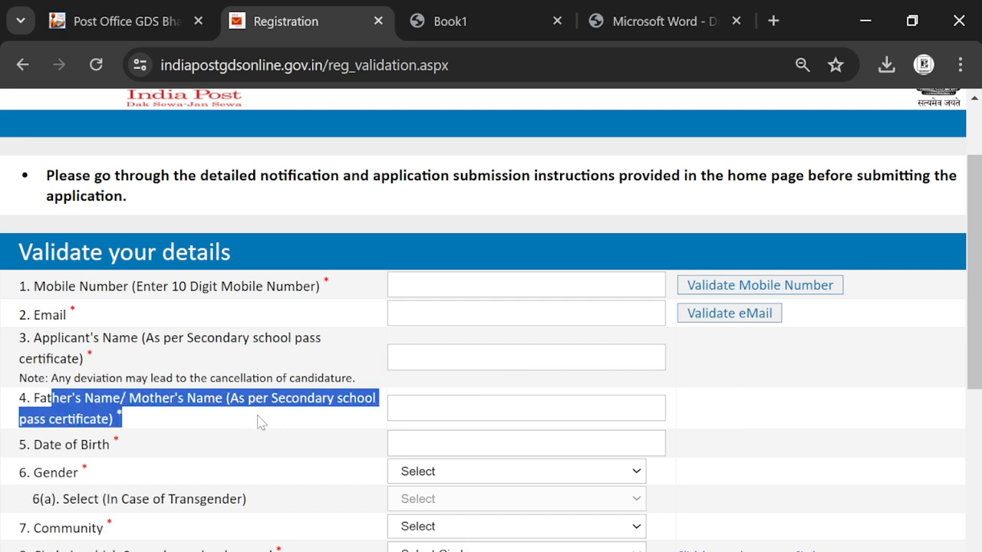
{"action": "left_click", "coordinate": [491, 408]}
{"action": "left_click", "coordinate": [224, 442]}
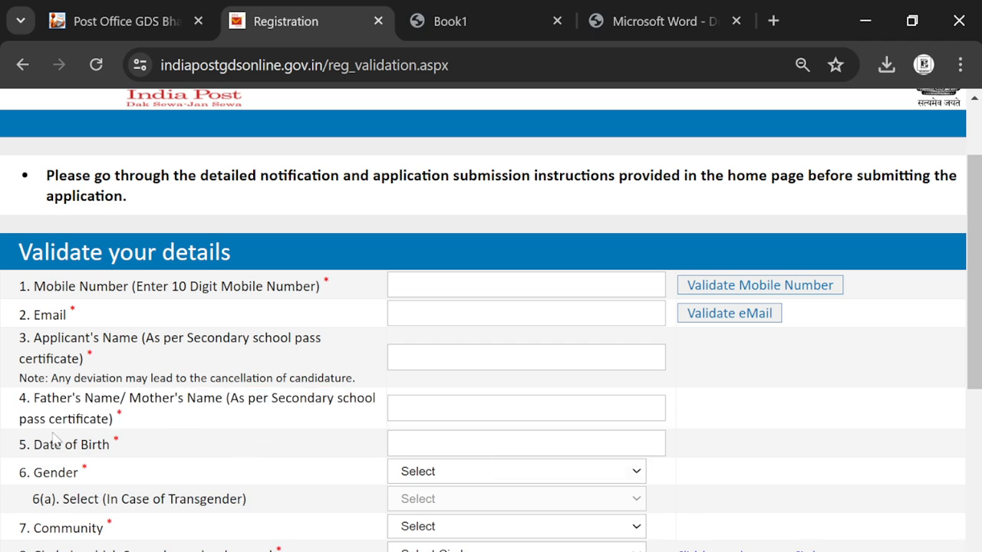
{"action": "left_click", "coordinate": [370, 461]}
{"action": "left_click", "coordinate": [460, 444]}
{"action": "left_click", "coordinate": [240, 447]}
- Set Gender to Male and check the available Community options without choosing one
{"action": "left_click", "coordinate": [499, 477]}
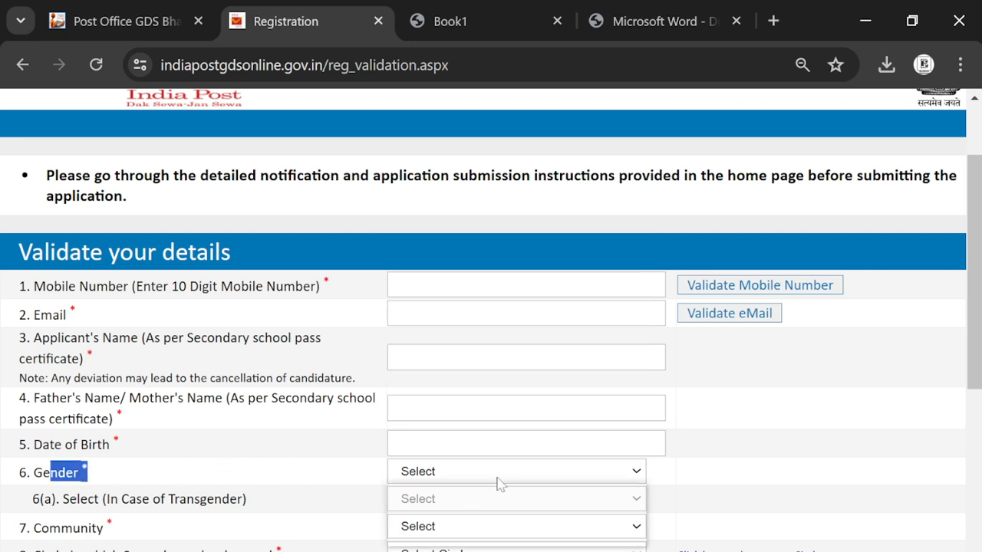
{"action": "left_click", "coordinate": [429, 507]}
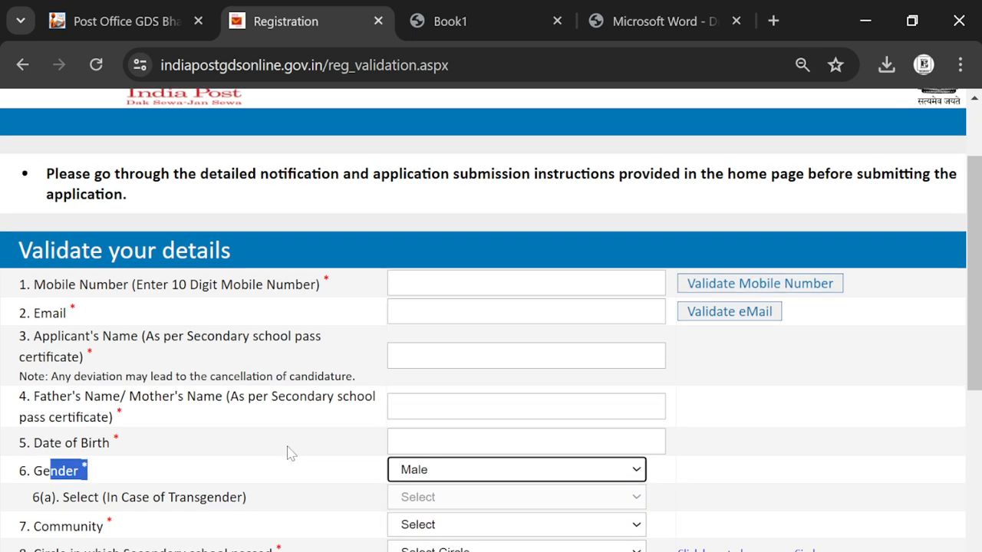
{"action": "scroll", "coordinate": [288, 452], "scroll_direction": "down", "scroll_amount": 1}
{"action": "left_click_drag", "start_coordinate": [62, 396], "coordinate": [261, 421]}
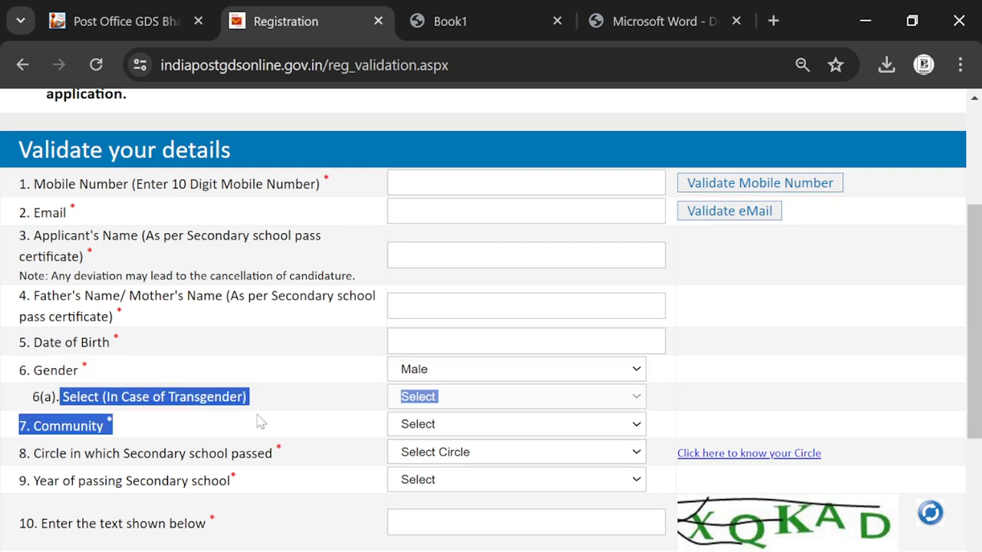
{"action": "left_click", "coordinate": [549, 436]}
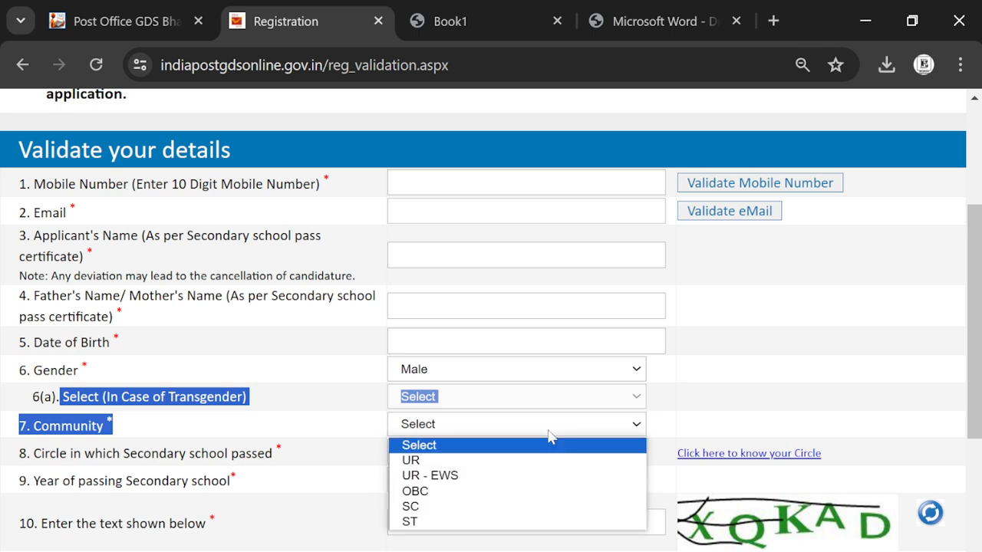
{"action": "left_click", "coordinate": [314, 425]}
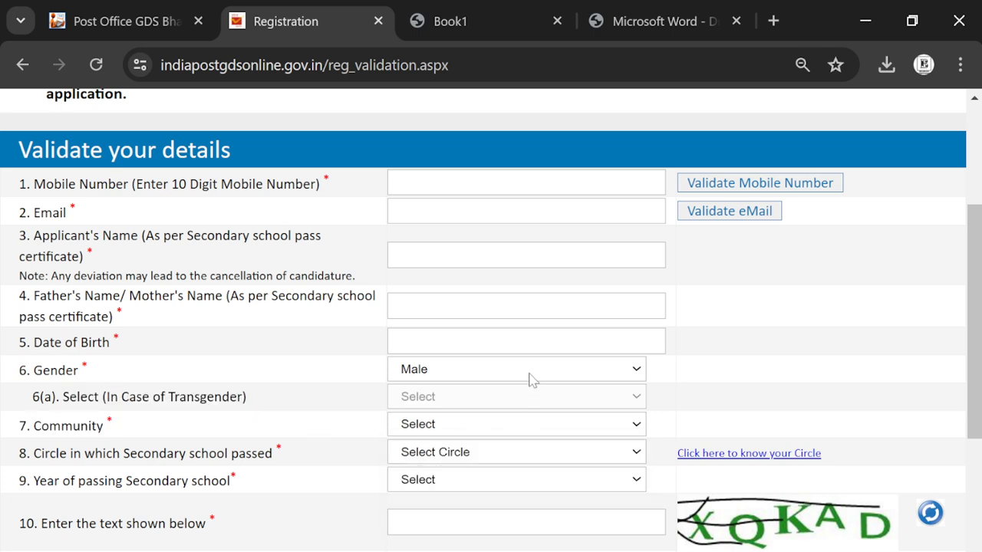
- Try Transgender as the Gender to view the 6(a) choices, and restore the Gender to Male
{"action": "left_click", "coordinate": [533, 380]}
{"action": "left_click", "coordinate": [483, 434]}
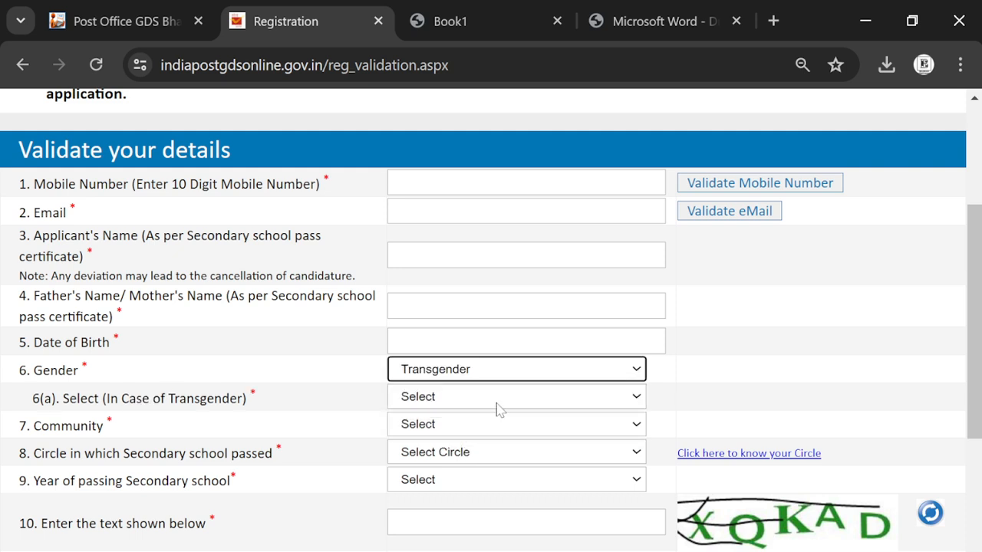
{"action": "left_click", "coordinate": [496, 400]}
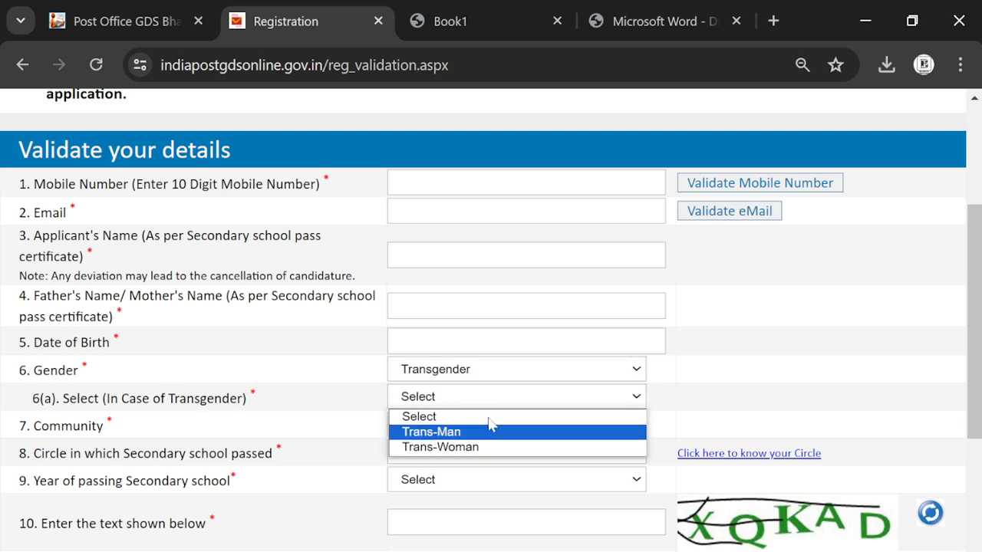
{"action": "left_click", "coordinate": [502, 380]}
{"action": "left_click", "coordinate": [502, 380]}
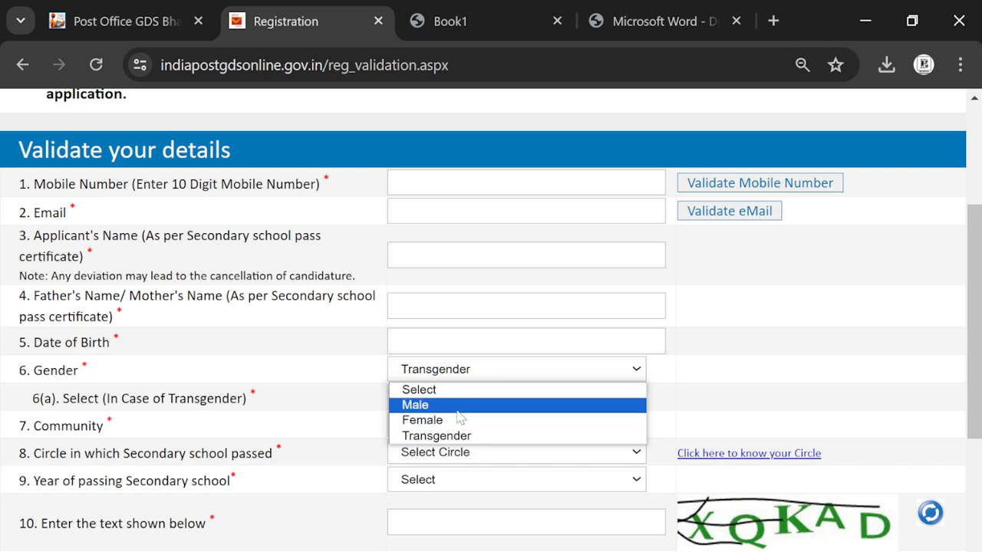
{"action": "left_click", "coordinate": [457, 411]}
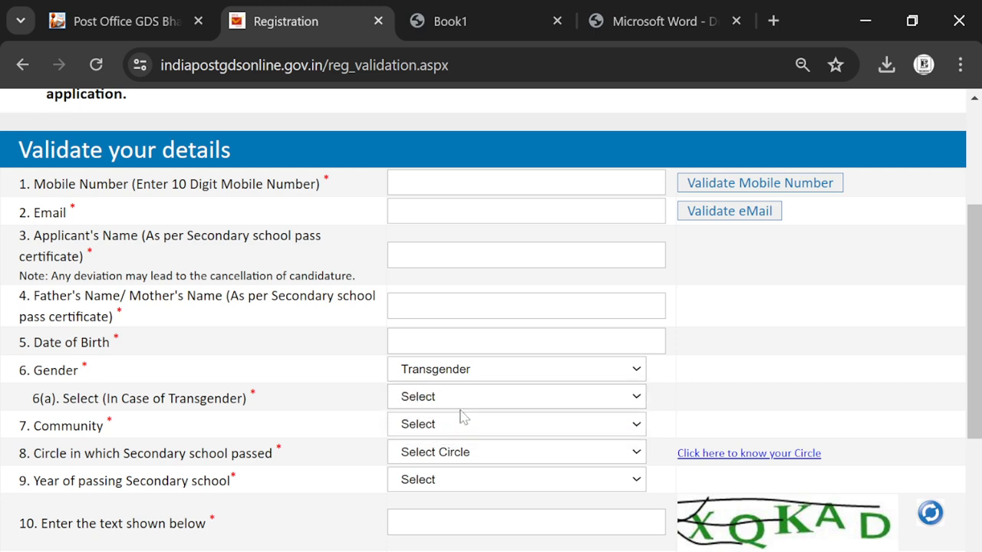
- Set Community to SC and the circle in which Secondary school was passed to Maharashtra
{"action": "left_click", "coordinate": [589, 431]}
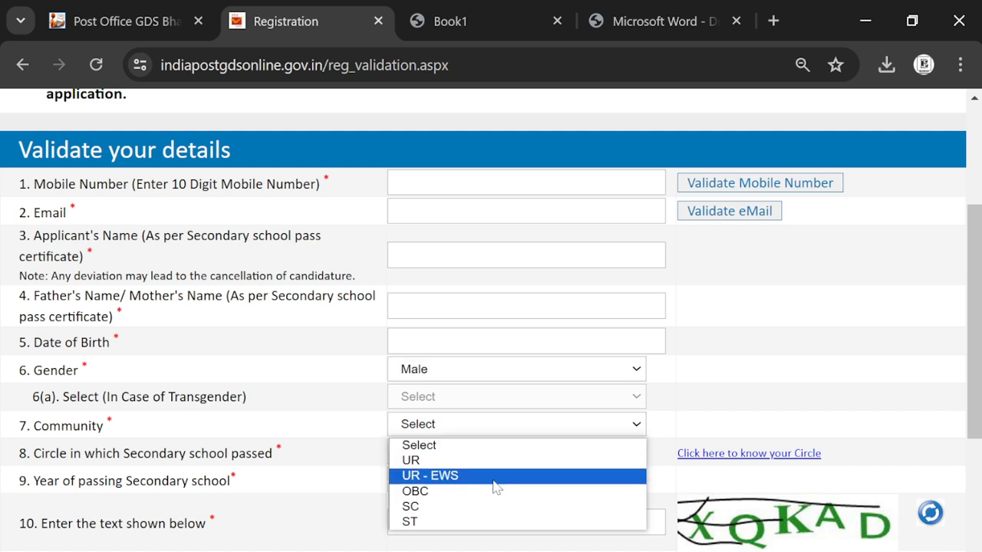
{"action": "left_click", "coordinate": [463, 506]}
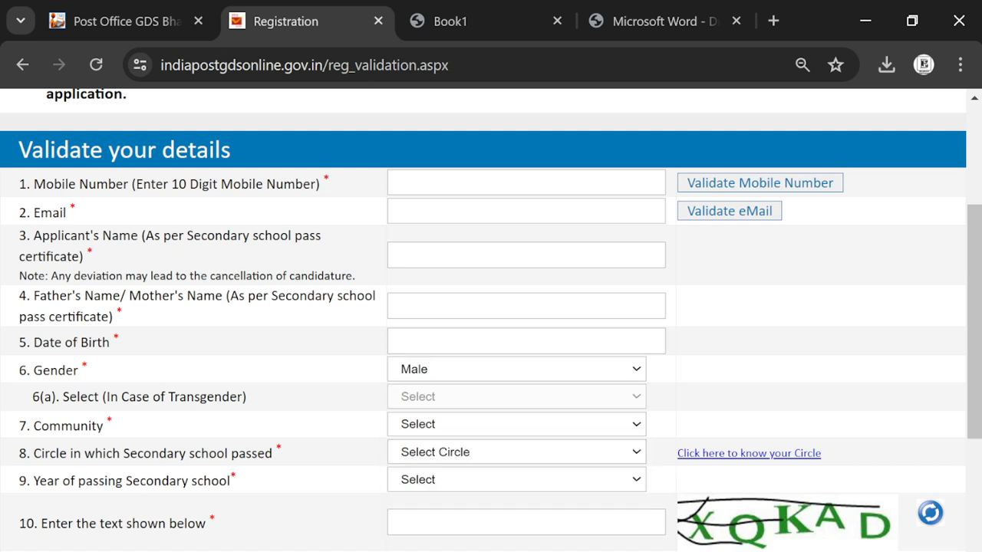
{"action": "left_click", "coordinate": [492, 460]}
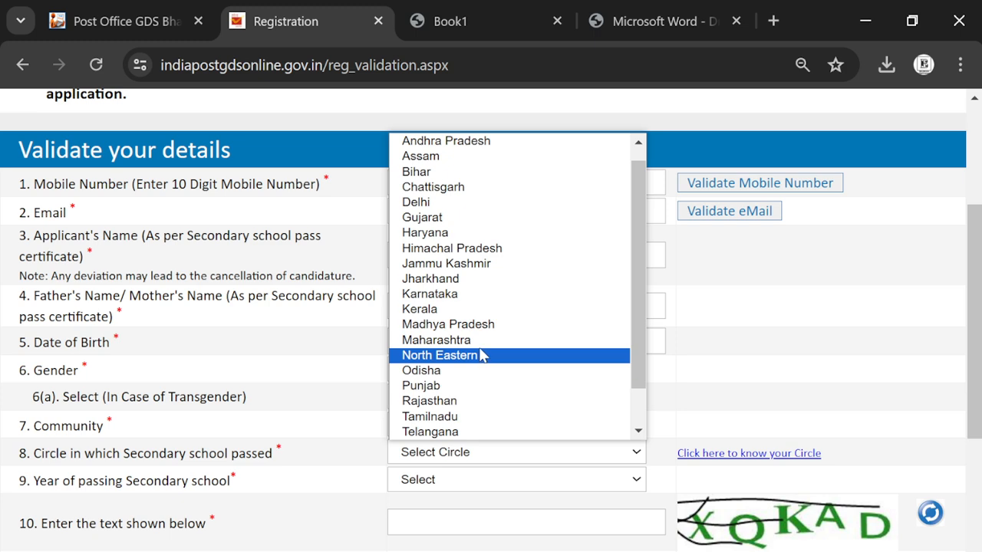
{"action": "scroll", "coordinate": [504, 275], "scroll_direction": "down", "scroll_amount": 1}
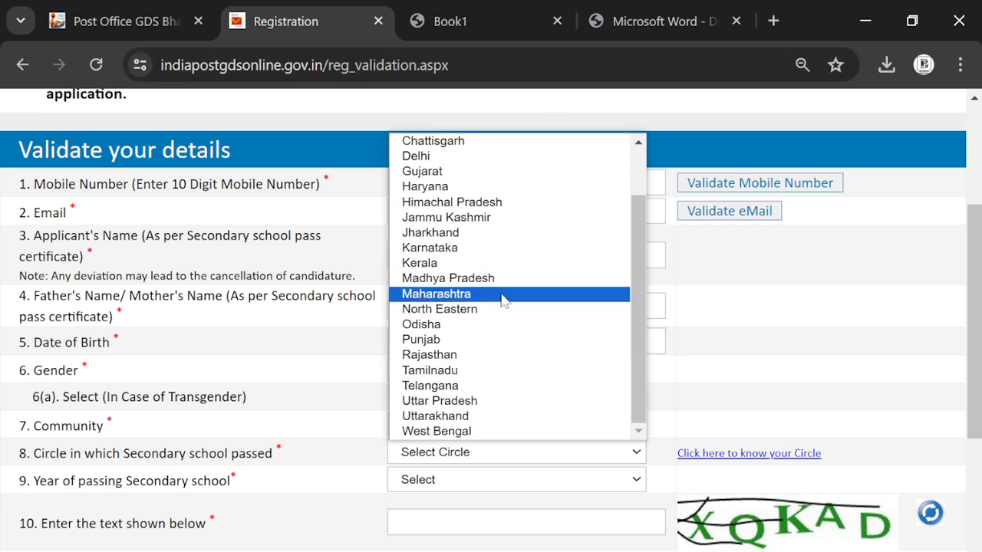
{"action": "scroll", "coordinate": [504, 300], "scroll_direction": "up", "scroll_amount": 1}
{"action": "scroll", "coordinate": [504, 301], "scroll_direction": "up", "scroll_amount": 1}
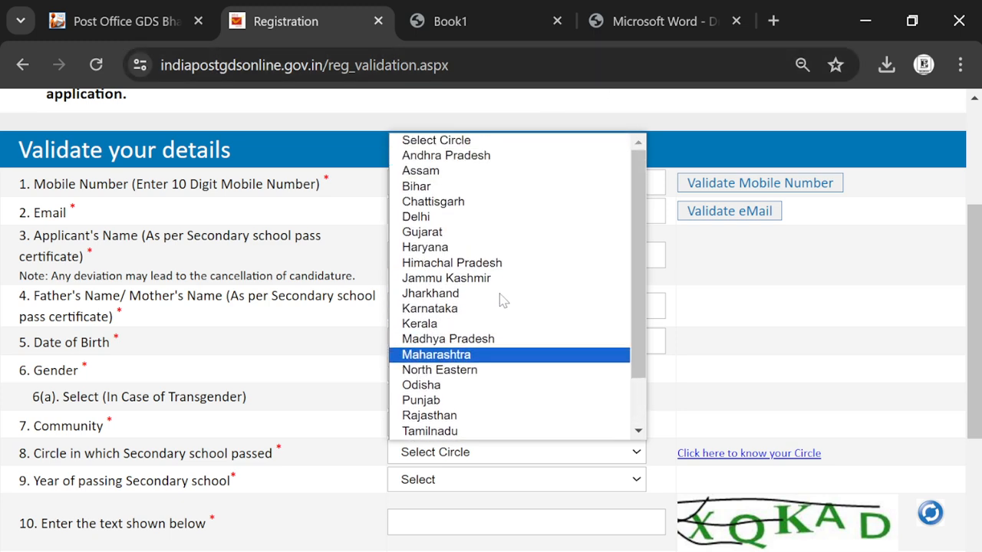
{"action": "left_click", "coordinate": [507, 357]}
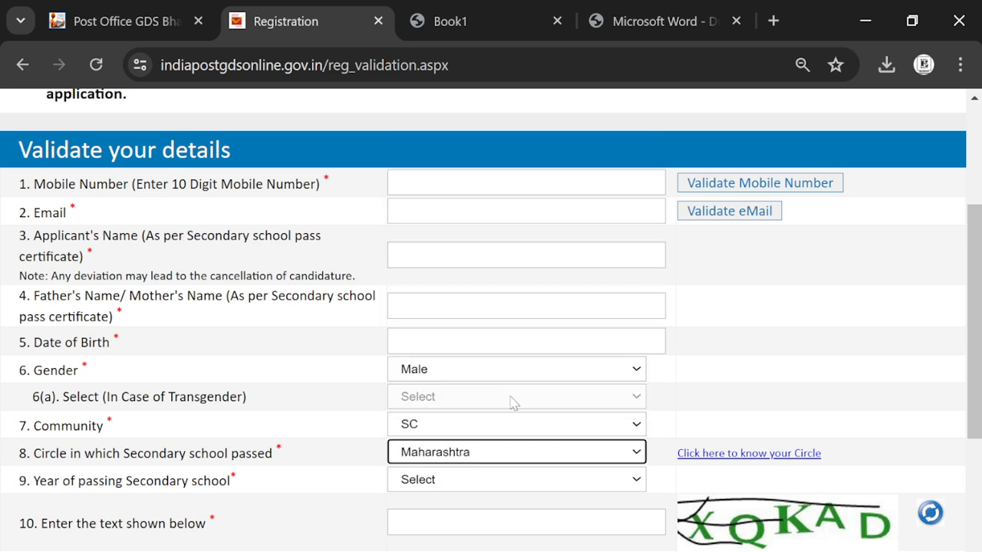
- Set the year of passing Secondary school to 2017 and examine the captcha field
{"action": "left_click", "coordinate": [518, 481]}
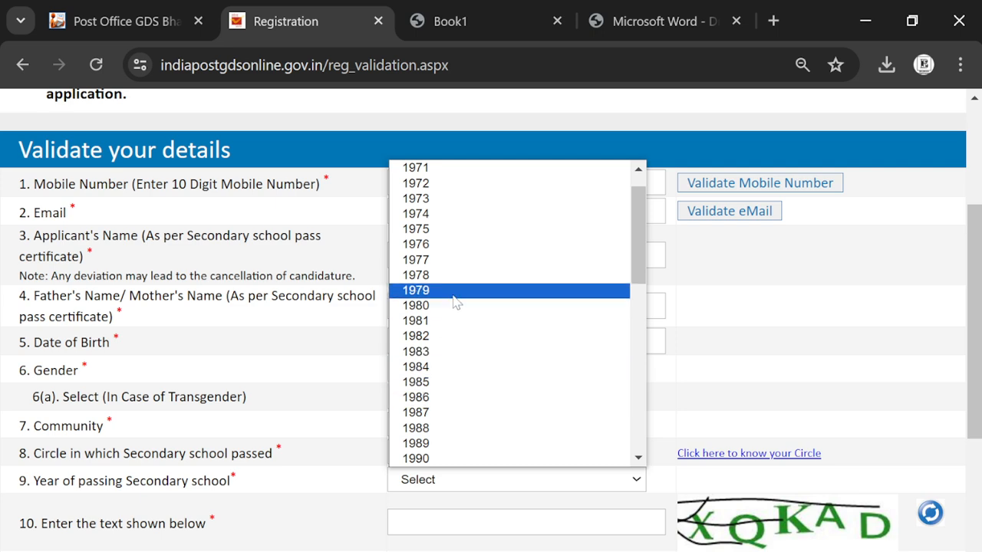
{"action": "scroll", "coordinate": [457, 316], "scroll_direction": "down", "scroll_amount": 11}
{"action": "left_click", "coordinate": [471, 350]}
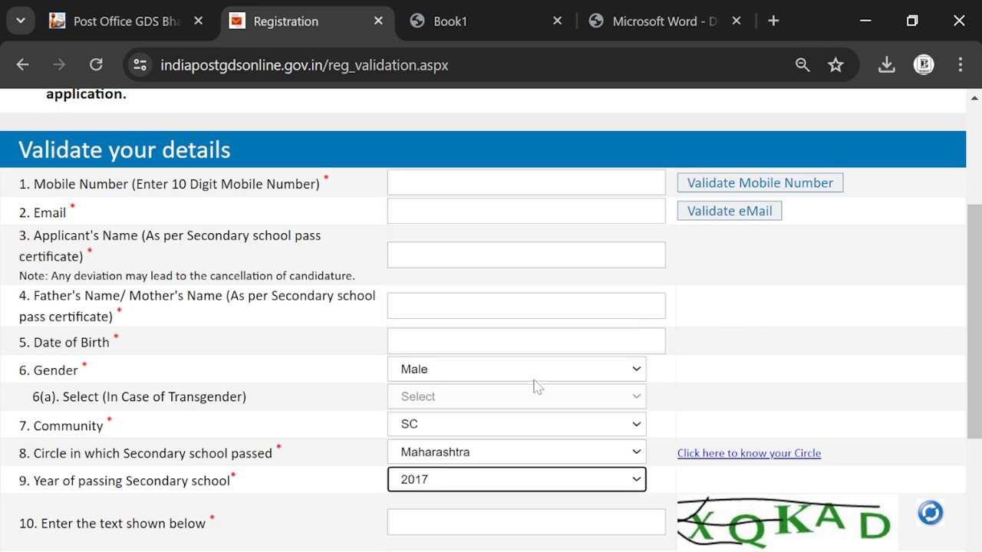
{"action": "scroll", "coordinate": [533, 389], "scroll_direction": "down", "scroll_amount": 1}
{"action": "left_click", "coordinate": [531, 420]}
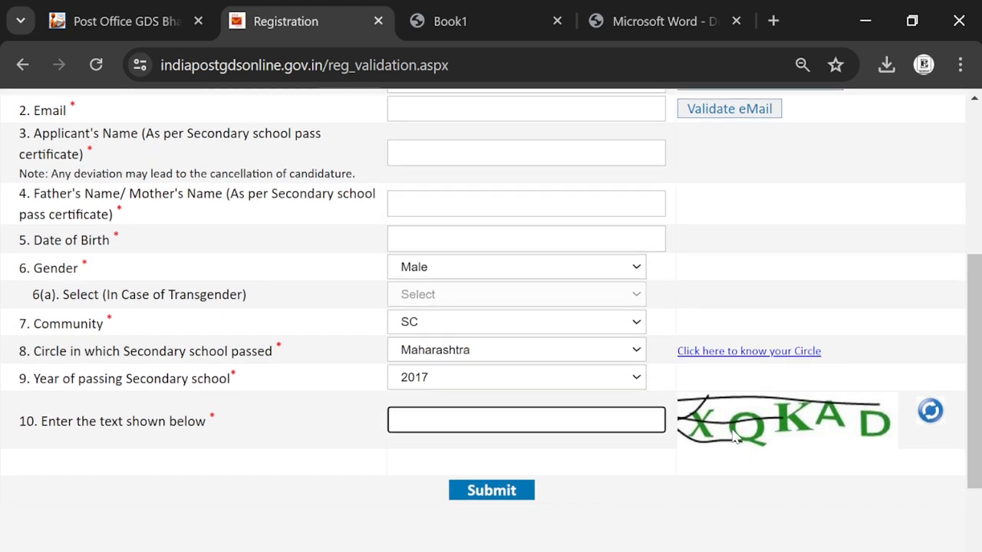
{"action": "left_click_drag", "start_coordinate": [691, 421], "coordinate": [882, 424]}
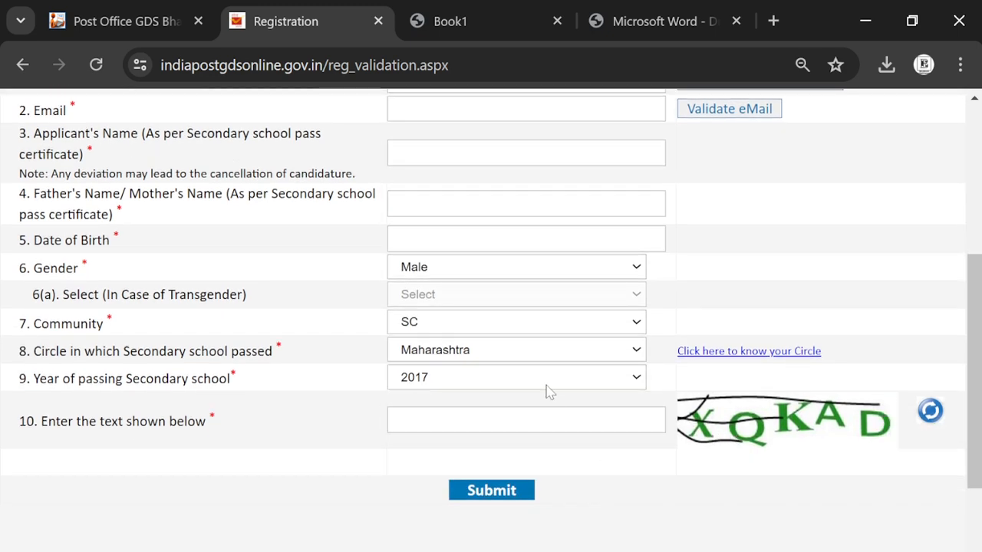
- Open the guide for knowing your Circle, review its state-to-circle table, close it and look over the form
{"action": "scroll", "coordinate": [533, 368], "scroll_direction": "up", "scroll_amount": 3}
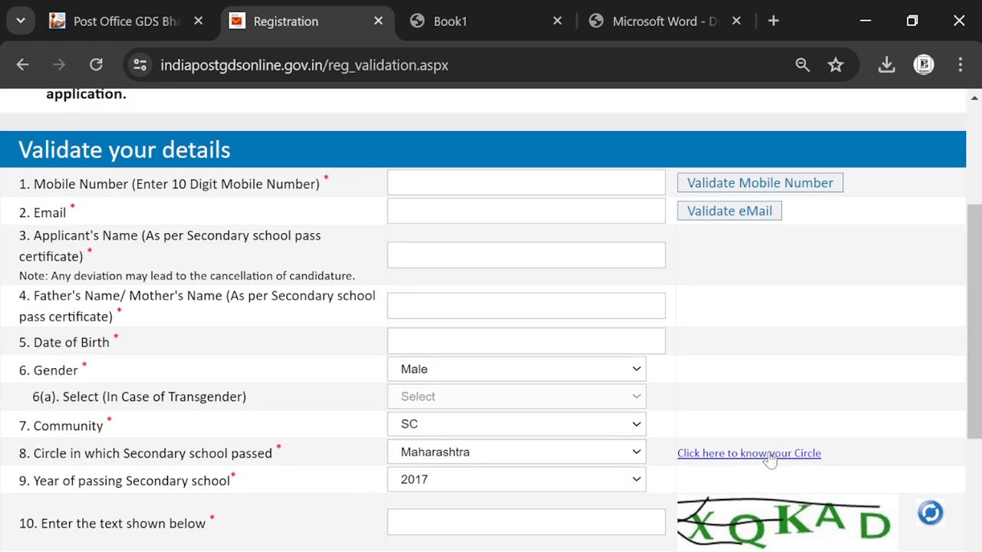
{"action": "left_click", "coordinate": [770, 455]}
{"action": "scroll", "coordinate": [535, 274], "scroll_direction": "down", "scroll_amount": 3}
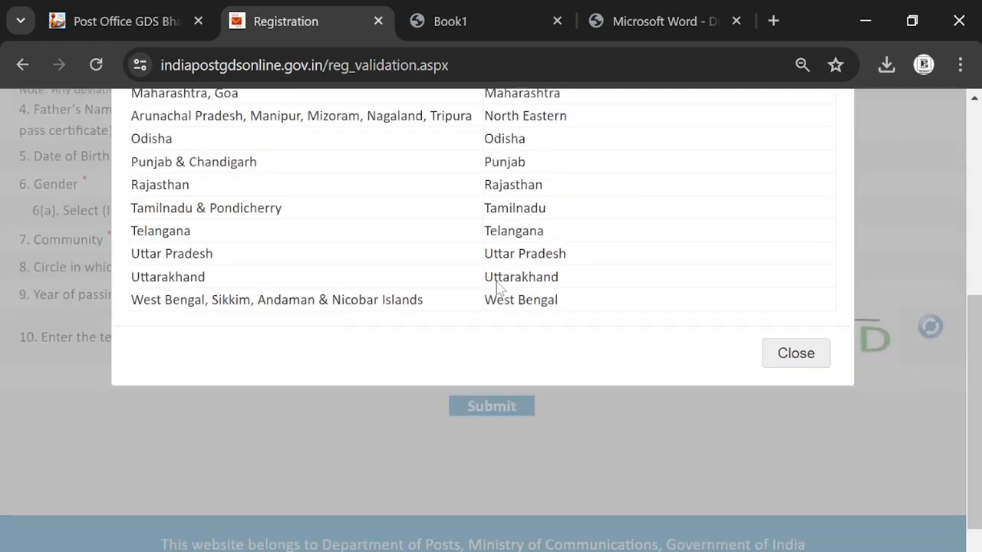
{"action": "scroll", "coordinate": [490, 283], "scroll_direction": "up", "scroll_amount": 5}
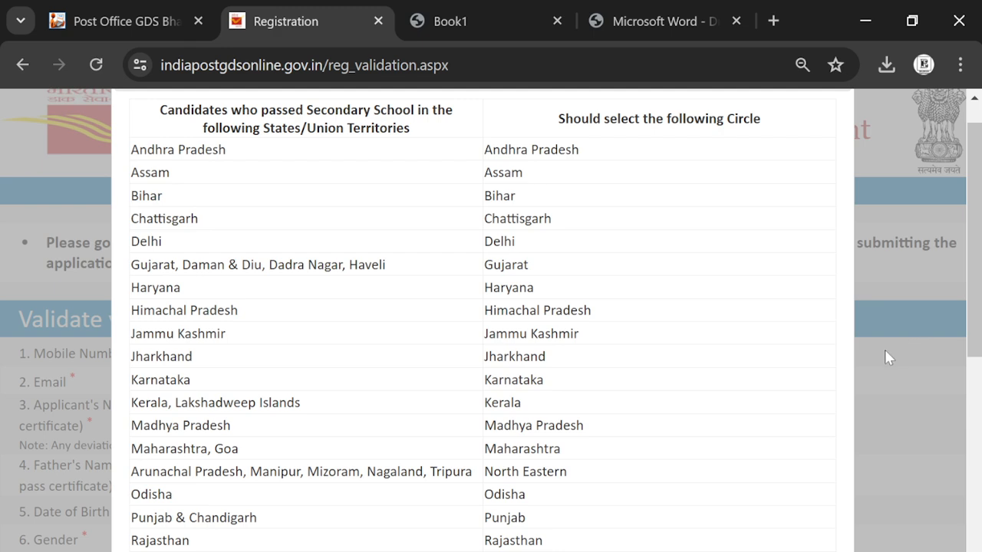
{"action": "scroll", "coordinate": [859, 414], "scroll_direction": "down", "scroll_amount": 3}
{"action": "left_click", "coordinate": [795, 502]}
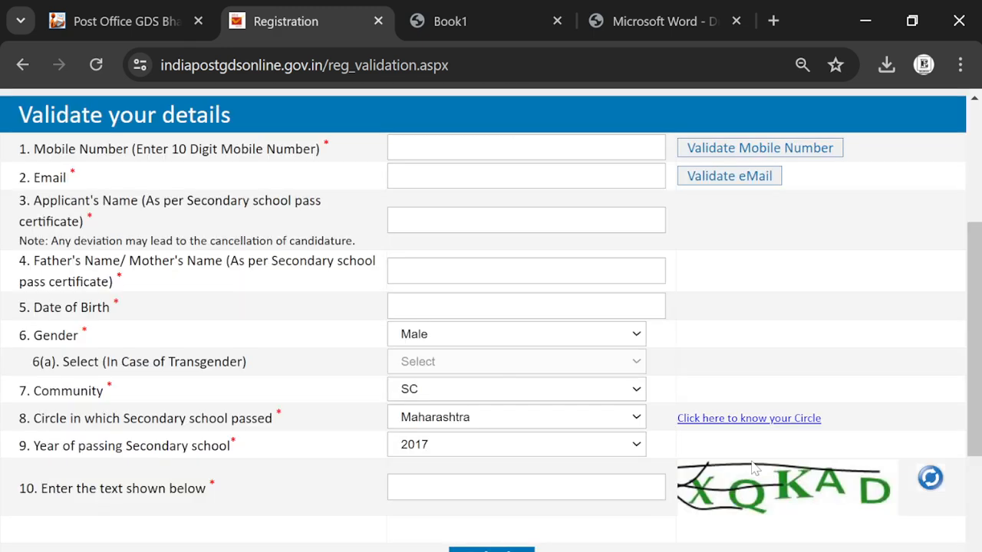
{"action": "scroll", "coordinate": [491, 365], "scroll_direction": "up", "scroll_amount": 3}
{"action": "scroll", "coordinate": [491, 366], "scroll_direction": "down", "scroll_amount": 1}
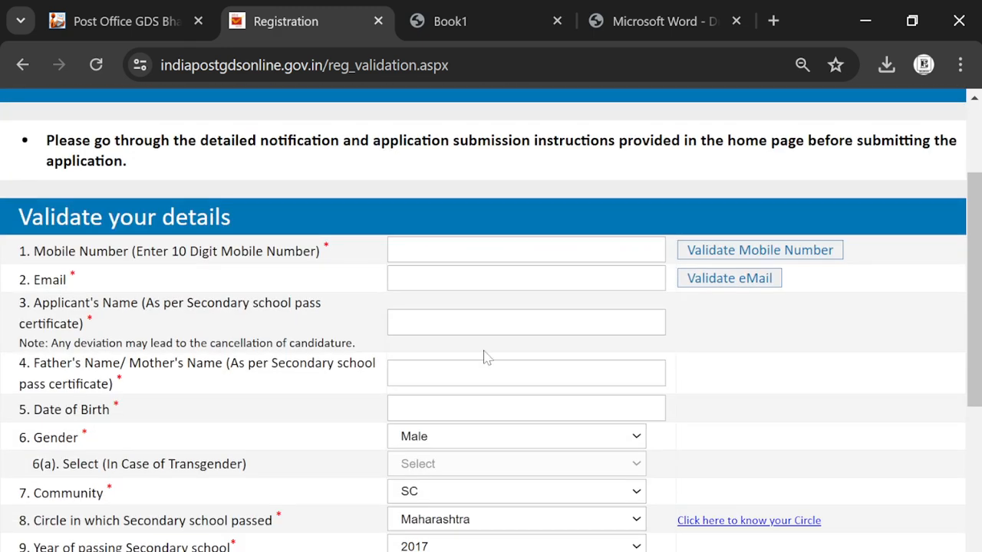
{"action": "scroll", "coordinate": [485, 357], "scroll_direction": "down", "scroll_amount": 2}
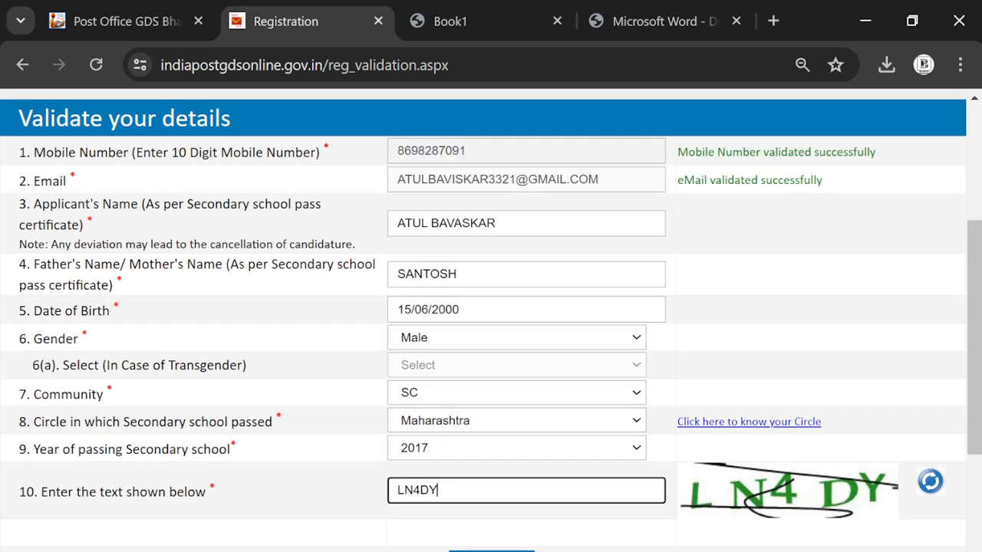
- Check the completed personal details, submit the validation form and acknowledge the first-stage registration message
{"action": "scroll", "coordinate": [581, 363], "scroll_direction": "up", "scroll_amount": 2}
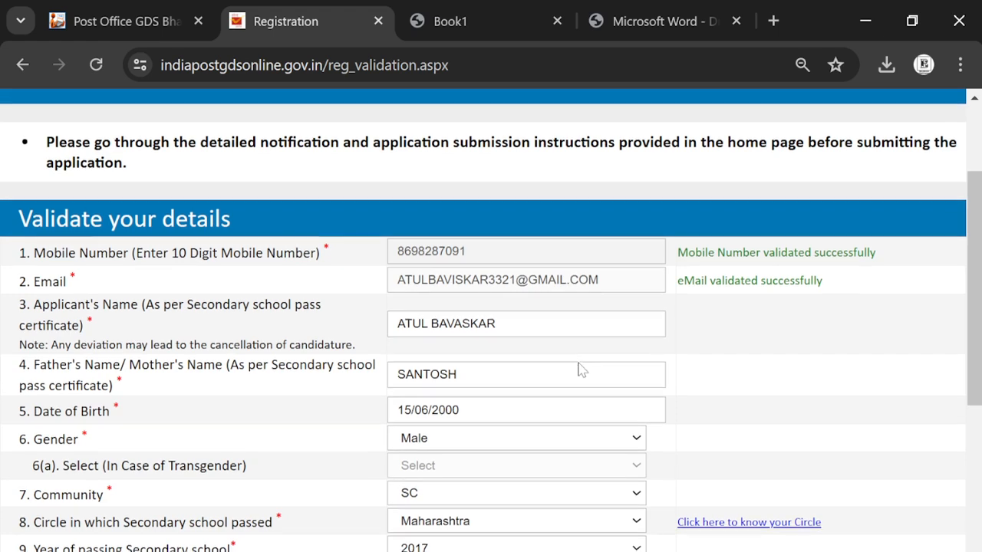
{"action": "scroll", "coordinate": [589, 417], "scroll_direction": "down", "scroll_amount": 3}
{"action": "scroll", "coordinate": [589, 416], "scroll_direction": "down", "scroll_amount": 3}
{"action": "left_click", "coordinate": [504, 357]}
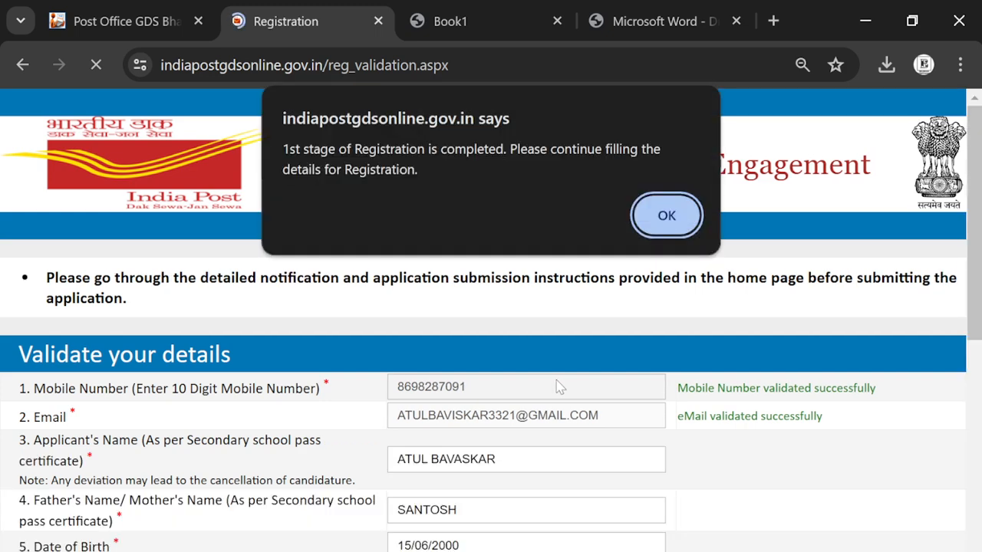
{"action": "left_click", "coordinate": [664, 234]}
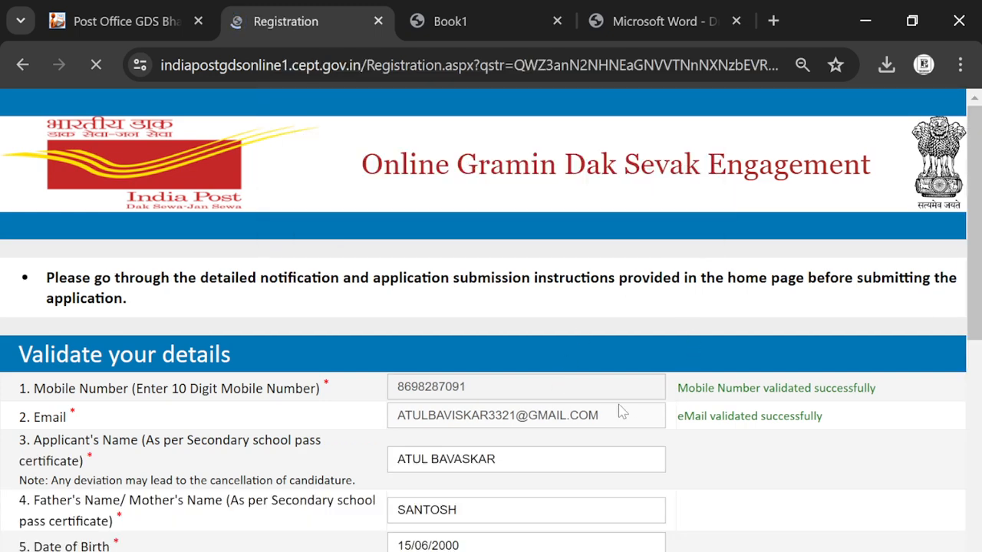
- Look over the Registration page, from its heading and carried-over details to the remaining-details section and Aadhaar Number field
{"action": "scroll", "coordinate": [549, 389], "scroll_direction": "down", "scroll_amount": 6}
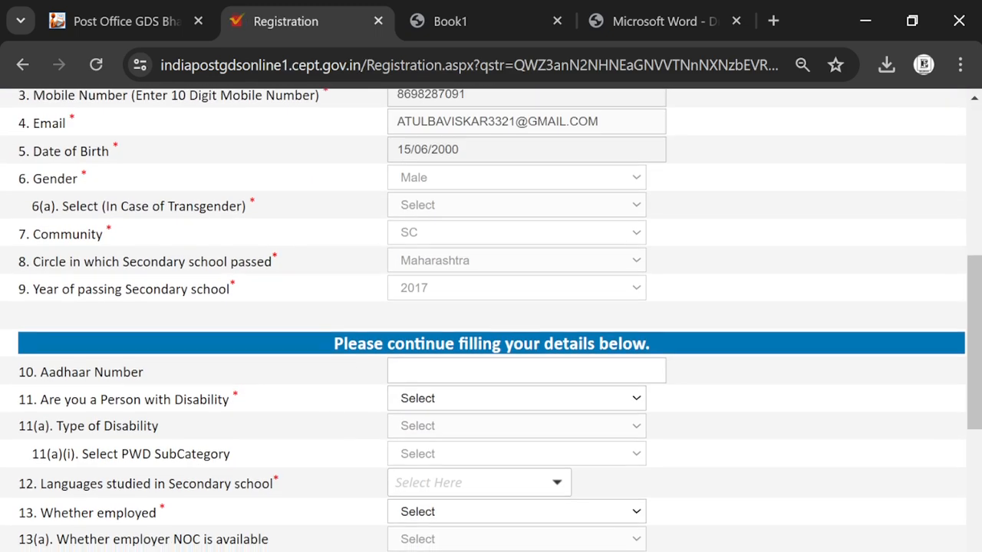
{"action": "scroll", "coordinate": [481, 328], "scroll_direction": "up", "scroll_amount": 5}
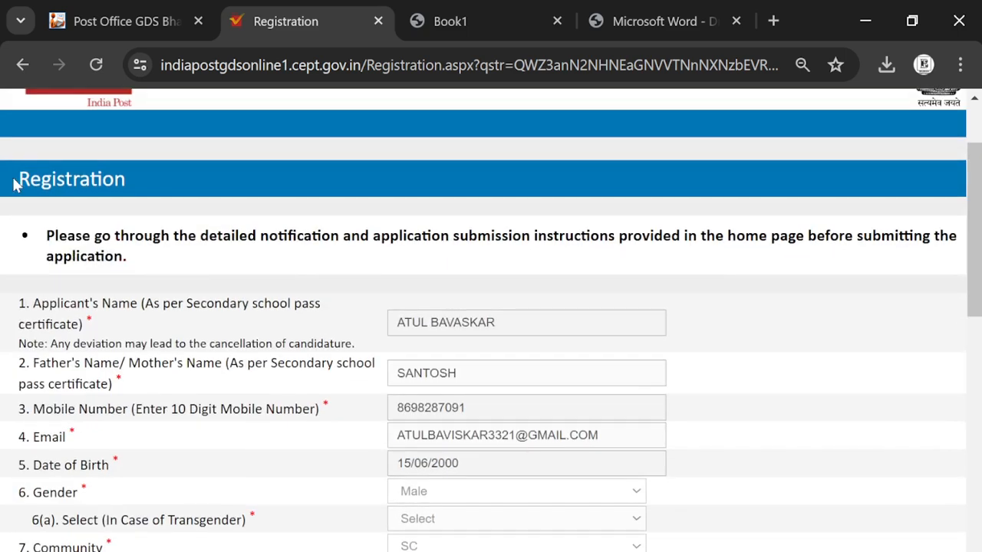
{"action": "left_click_drag", "start_coordinate": [14, 184], "coordinate": [163, 189]}
{"action": "left_click", "coordinate": [170, 191]}
{"action": "scroll", "coordinate": [423, 273], "scroll_direction": "down", "scroll_amount": 5}
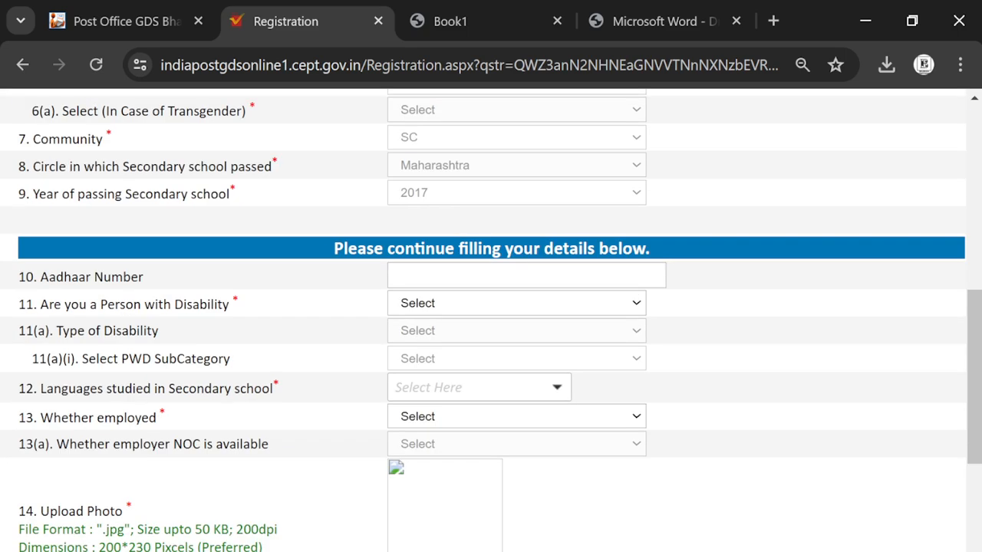
{"action": "left_click_drag", "start_coordinate": [333, 248], "coordinate": [606, 270]}
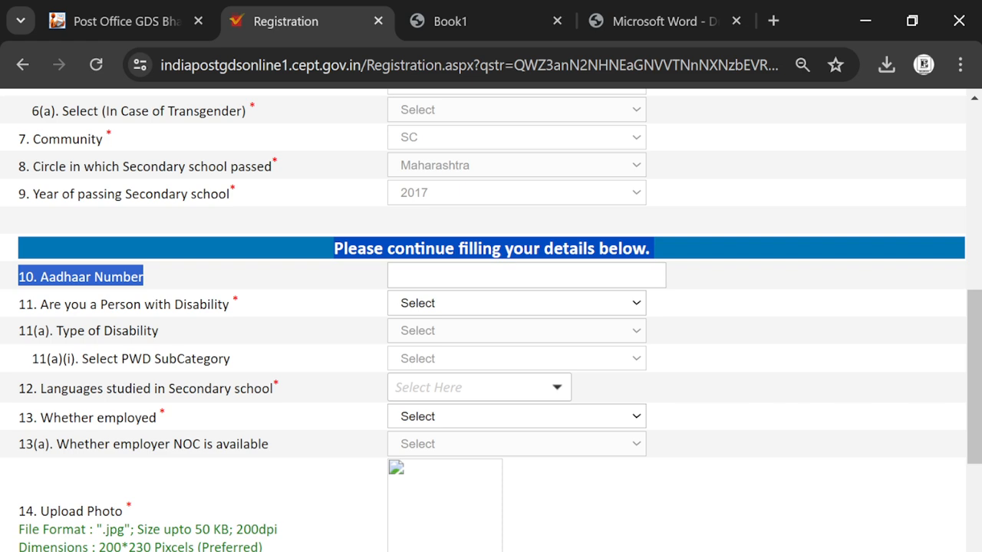
{"action": "left_click", "coordinate": [516, 336]}
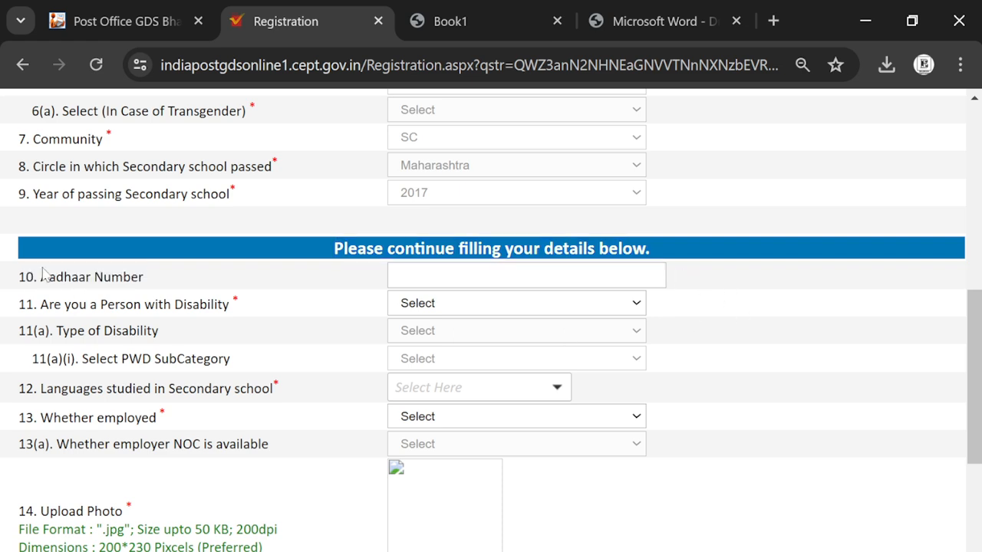
{"action": "left_click_drag", "start_coordinate": [42, 274], "coordinate": [223, 280]}
{"action": "left_click", "coordinate": [224, 280]}
{"action": "scroll", "coordinate": [230, 282], "scroll_direction": "down", "scroll_amount": 1}
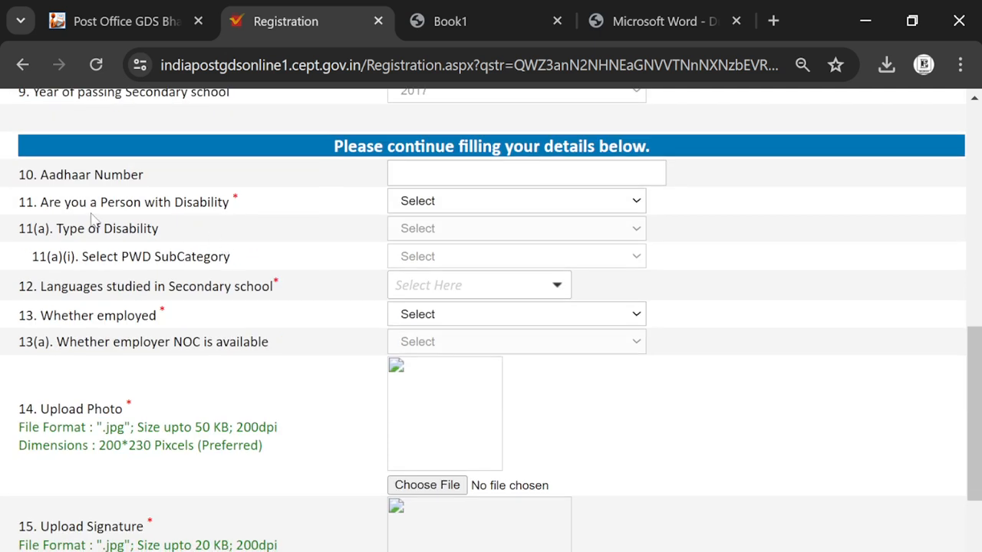
- Set Person with Disability to Yes and examine the Type of Disability and PWD SubCategory options
{"action": "left_click_drag", "start_coordinate": [41, 201], "coordinate": [250, 230]}
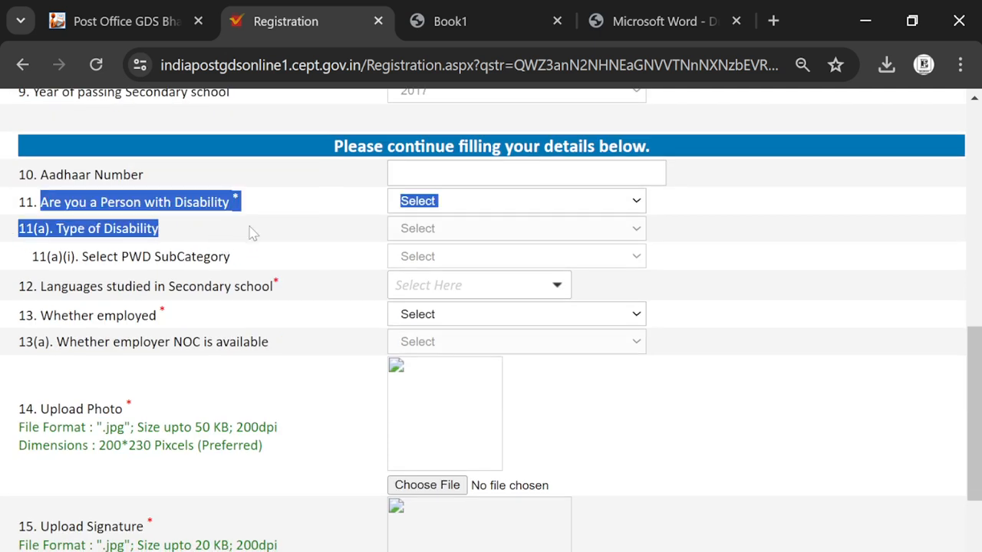
{"action": "left_click", "coordinate": [570, 202]}
{"action": "left_click", "coordinate": [466, 237]}
{"action": "left_click", "coordinate": [497, 234]}
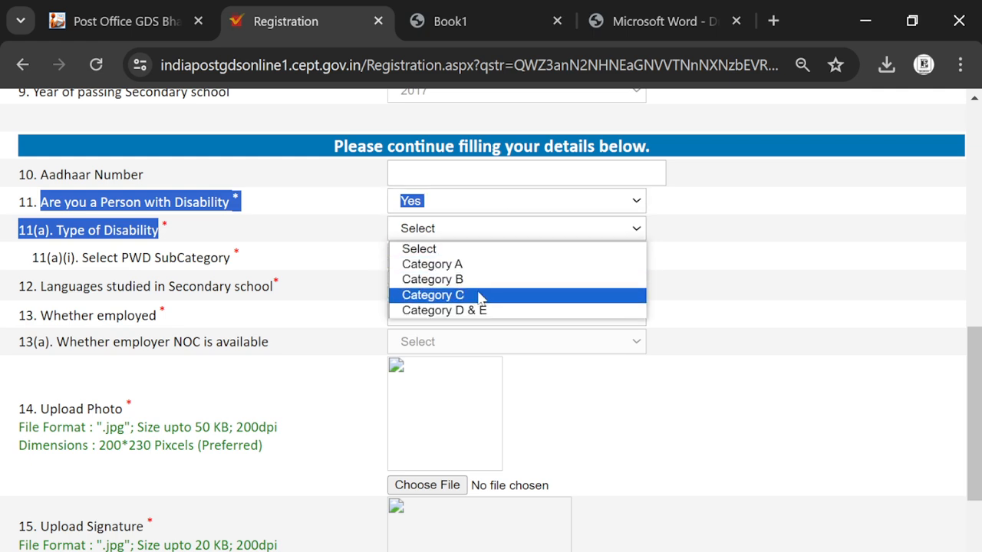
{"action": "left_click", "coordinate": [335, 311]}
{"action": "left_click", "coordinate": [465, 253]}
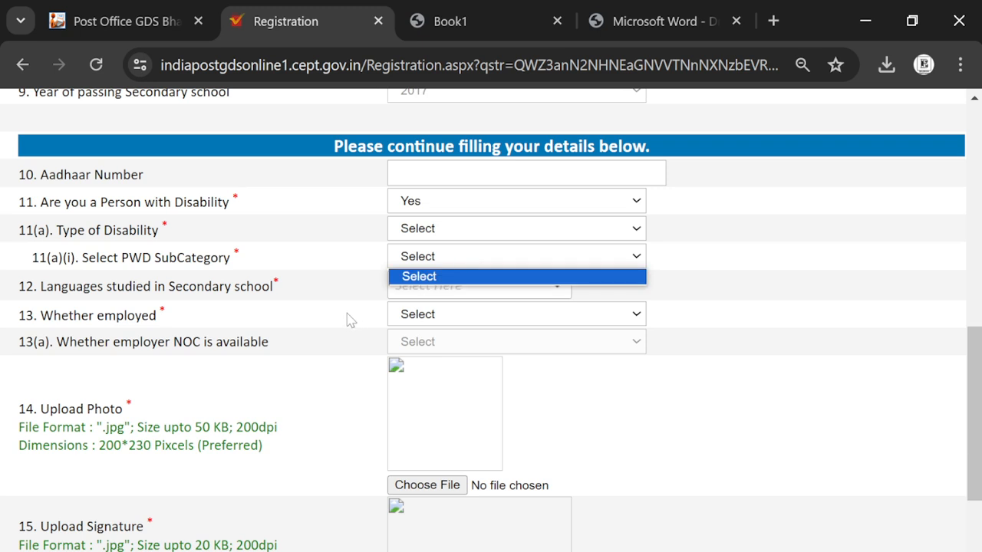
{"action": "left_click", "coordinate": [474, 222]}
- Set Person with Disability to No and check the Type of Disability and PWD SubCategory fields
{"action": "left_click", "coordinate": [482, 204]}
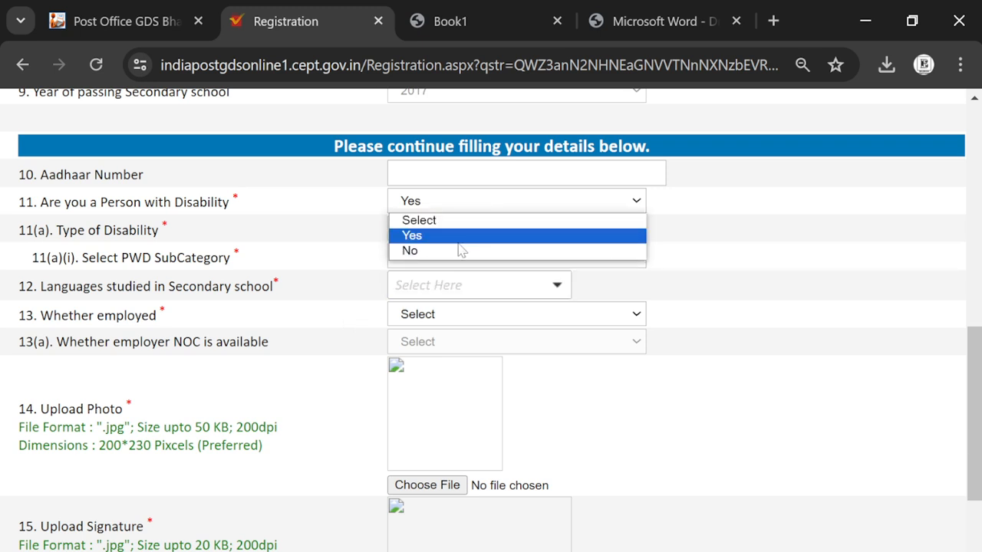
{"action": "left_click", "coordinate": [460, 251]}
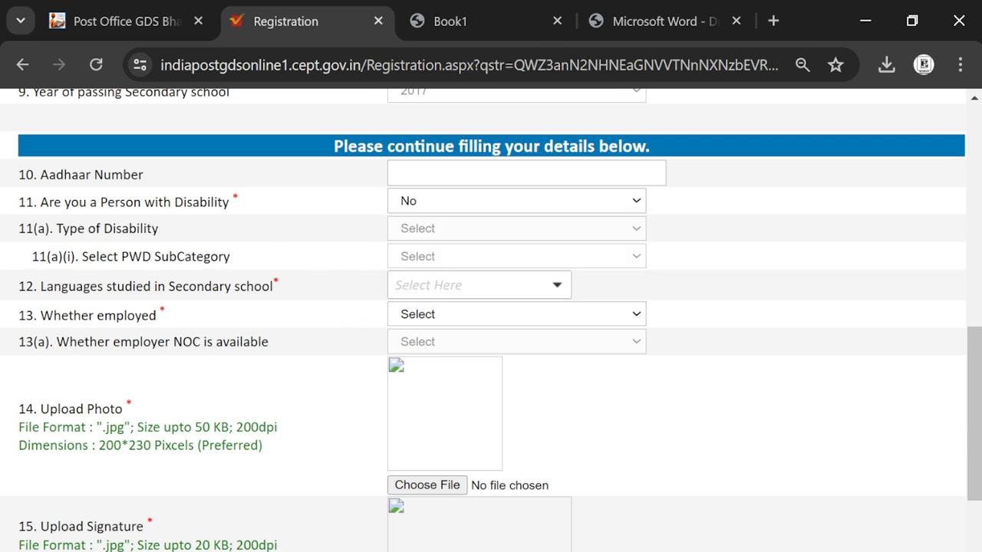
{"action": "left_click_drag", "start_coordinate": [62, 229], "coordinate": [242, 234]}
{"action": "left_click_drag", "start_coordinate": [66, 256], "coordinate": [280, 263]}
{"action": "left_click", "coordinate": [277, 263]}
- Browse the options for Languages studied in Secondary school and tick Marathi
{"action": "left_click_drag", "start_coordinate": [40, 285], "coordinate": [363, 290]}
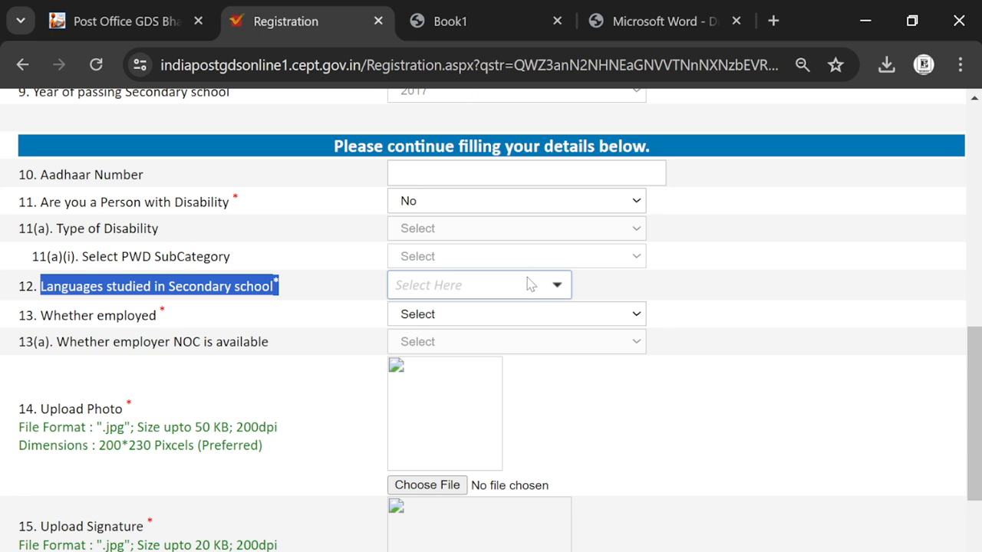
{"action": "left_click", "coordinate": [555, 287]}
{"action": "left_click", "coordinate": [558, 285]}
{"action": "left_click", "coordinate": [558, 286]}
{"action": "scroll", "coordinate": [431, 423], "scroll_direction": "down", "scroll_amount": 5}
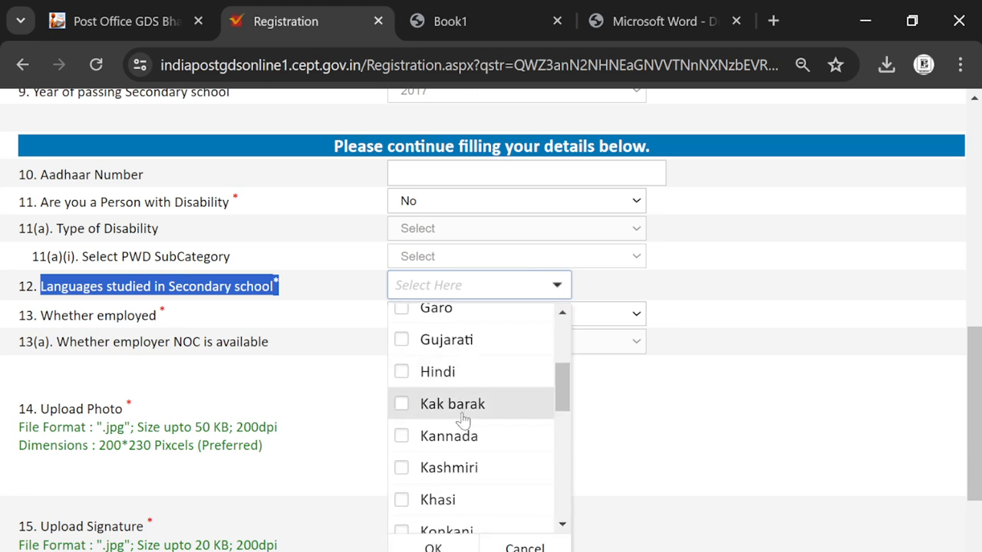
{"action": "scroll", "coordinate": [464, 426], "scroll_direction": "down", "scroll_amount": 5}
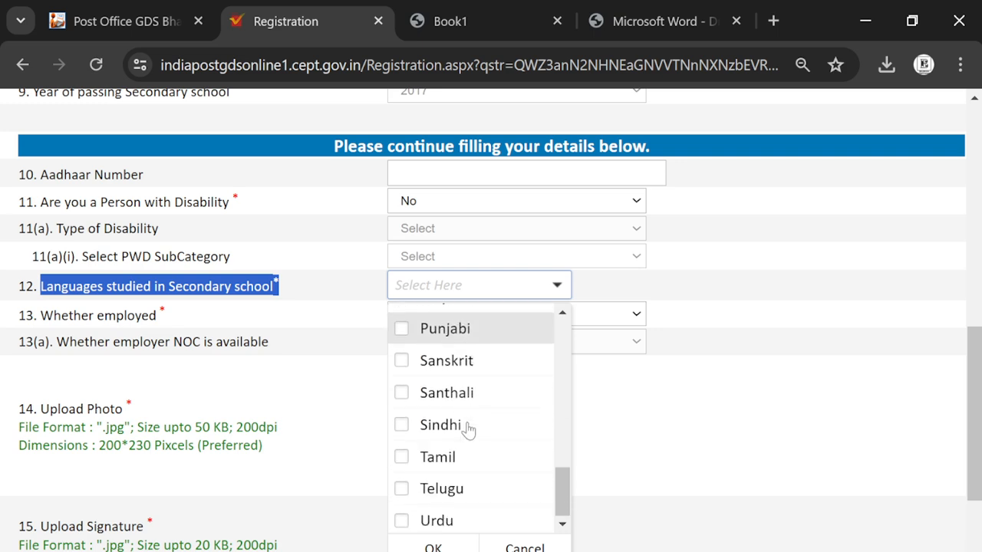
{"action": "scroll", "coordinate": [471, 399], "scroll_direction": "up", "scroll_amount": 10}
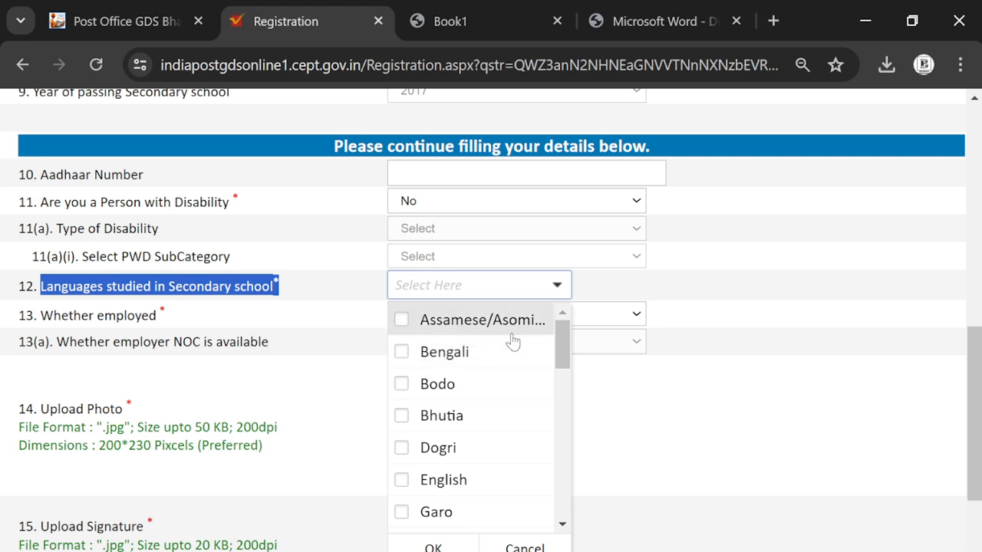
{"action": "scroll", "coordinate": [480, 441], "scroll_direction": "down", "scroll_amount": 3}
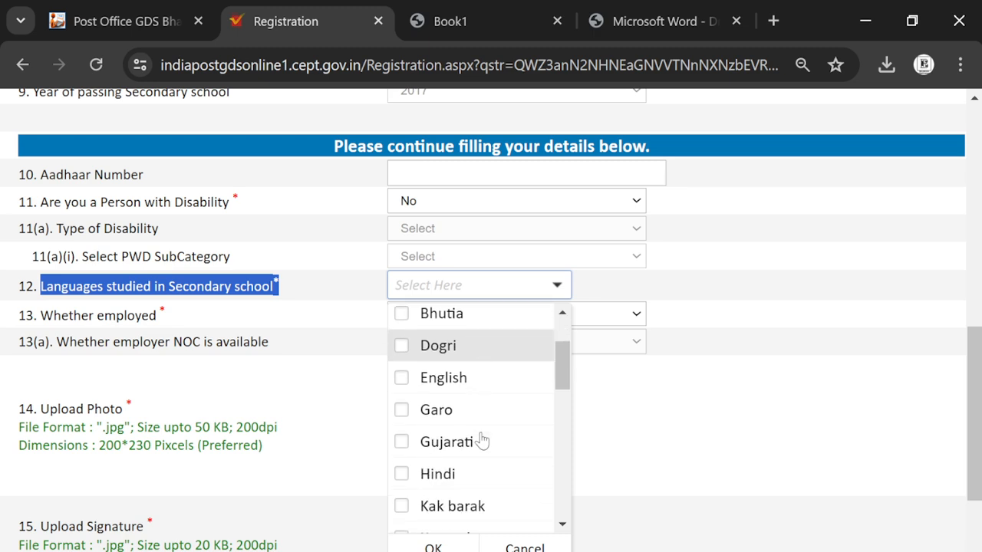
{"action": "scroll", "coordinate": [480, 440], "scroll_direction": "down", "scroll_amount": 5}
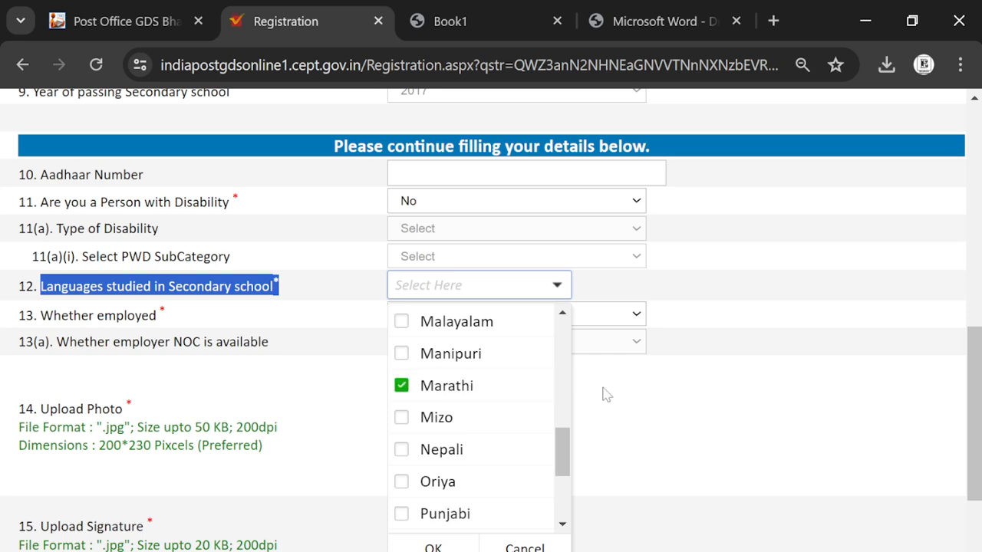
- Look through the whole language list again and close it without applying a selection
{"action": "scroll", "coordinate": [484, 441], "scroll_direction": "up", "scroll_amount": 8}
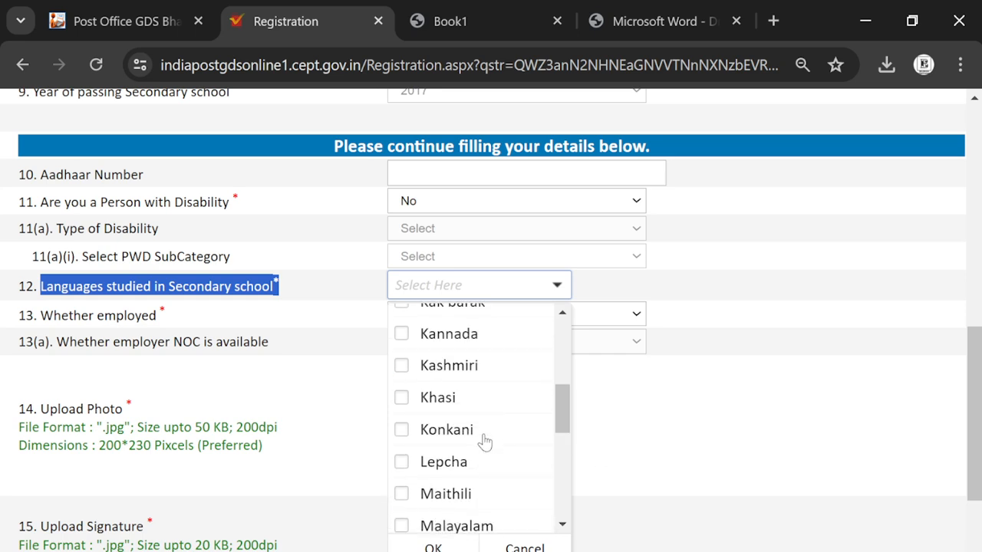
{"action": "scroll", "coordinate": [482, 438], "scroll_direction": "up", "scroll_amount": 4}
{"action": "scroll", "coordinate": [464, 441], "scroll_direction": "down", "scroll_amount": 9}
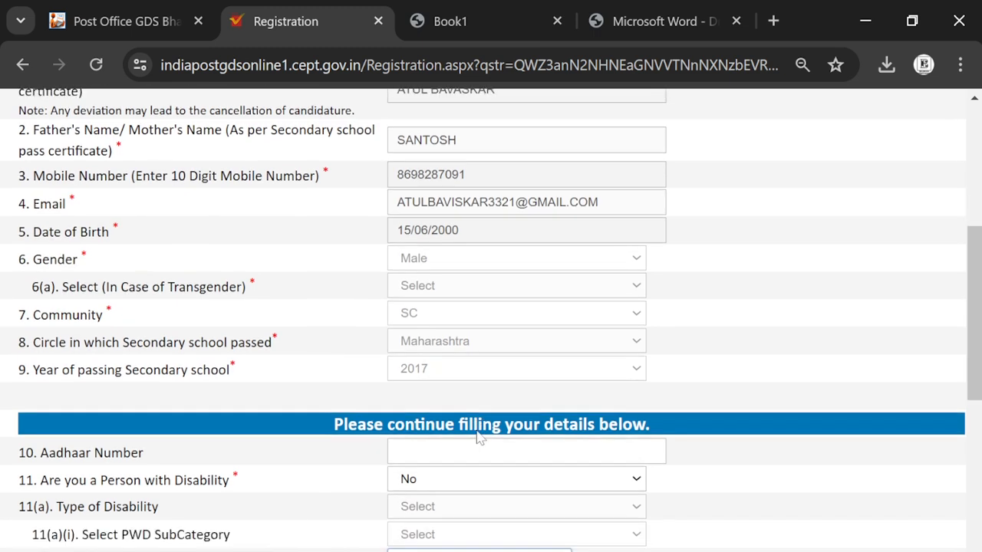
{"action": "scroll", "coordinate": [466, 449], "scroll_direction": "down", "scroll_amount": 3}
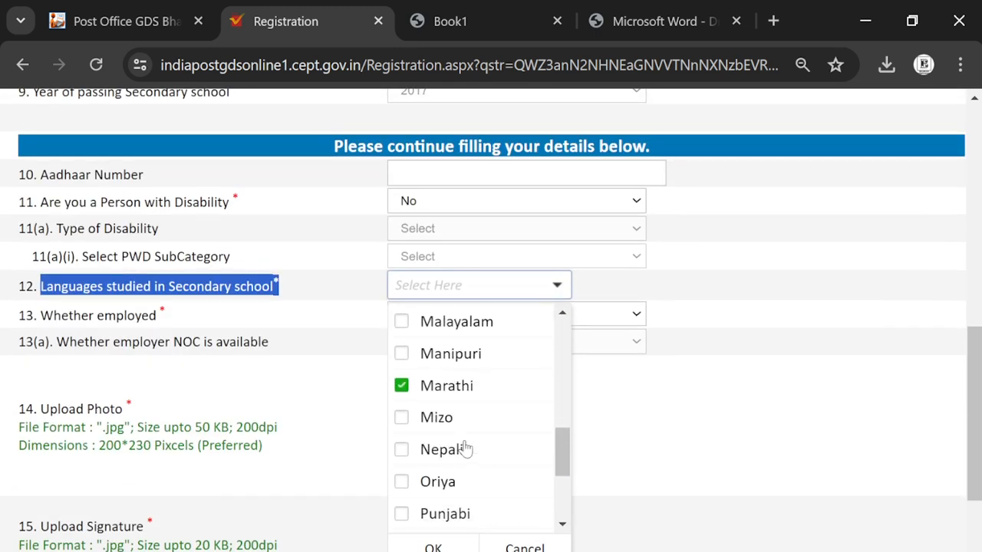
{"action": "scroll", "coordinate": [465, 450], "scroll_direction": "down", "scroll_amount": 5}
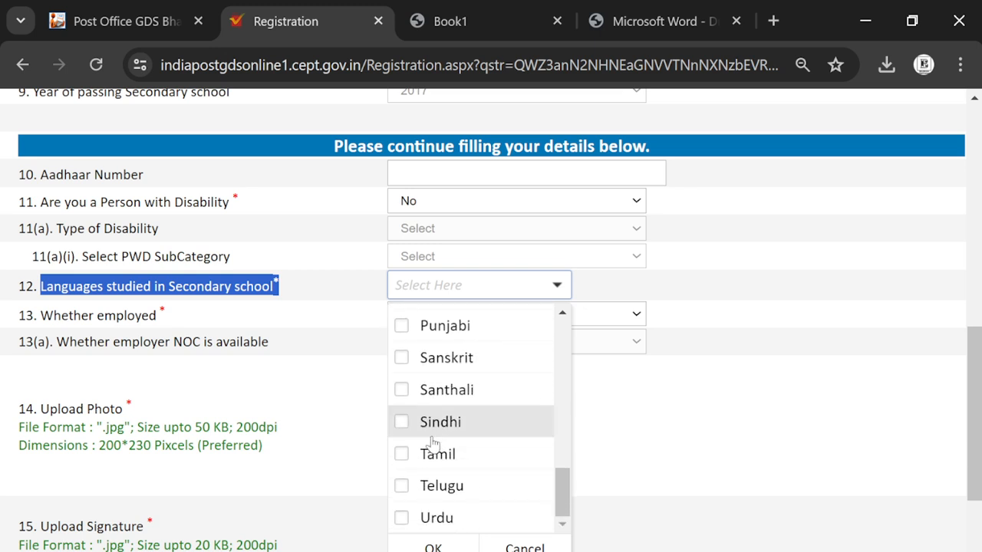
{"action": "scroll", "coordinate": [438, 369], "scroll_direction": "up", "scroll_amount": 1}
{"action": "scroll", "coordinate": [439, 372], "scroll_direction": "up", "scroll_amount": 6}
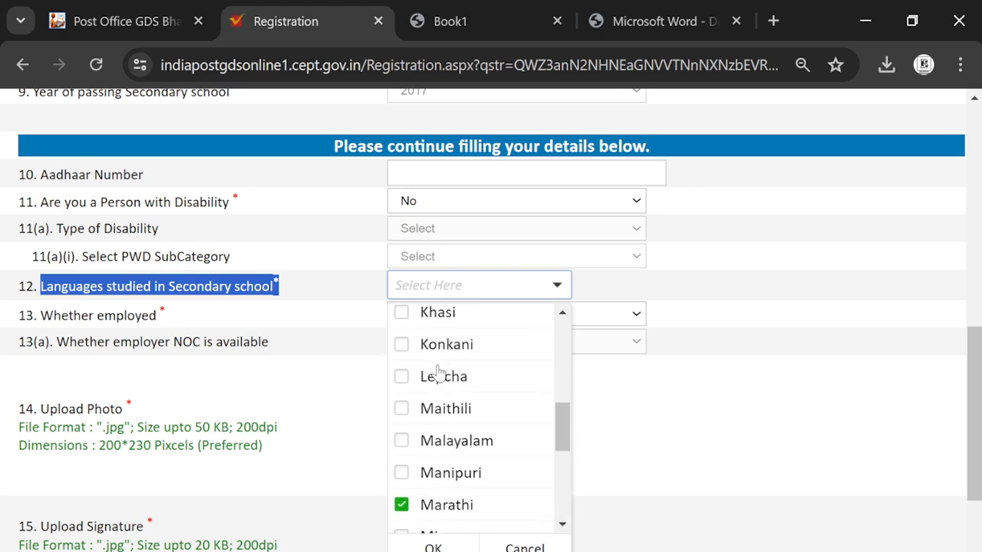
{"action": "scroll", "coordinate": [438, 374], "scroll_direction": "up", "scroll_amount": 3}
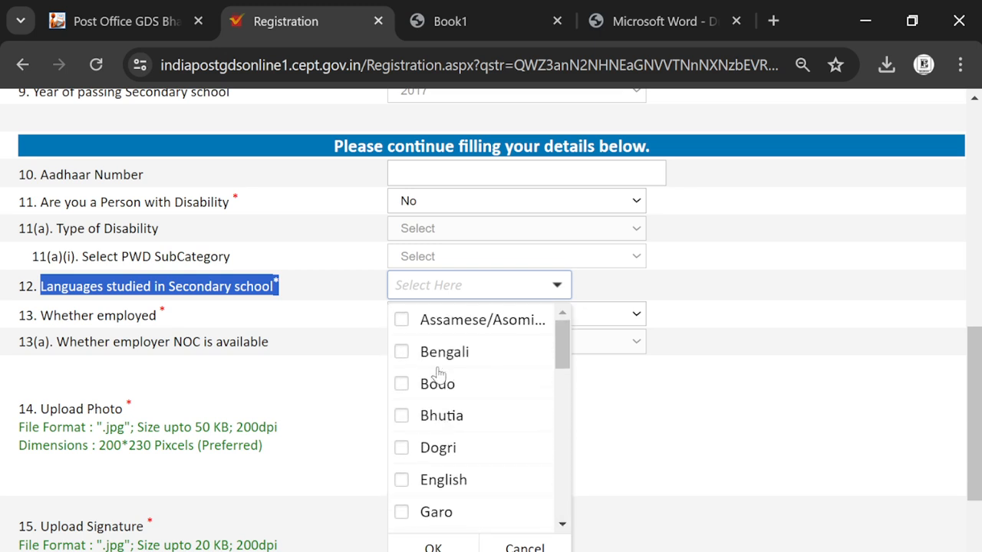
{"action": "scroll", "coordinate": [439, 374], "scroll_direction": "up", "scroll_amount": 1}
{"action": "scroll", "coordinate": [439, 374], "scroll_direction": "down", "scroll_amount": 1}
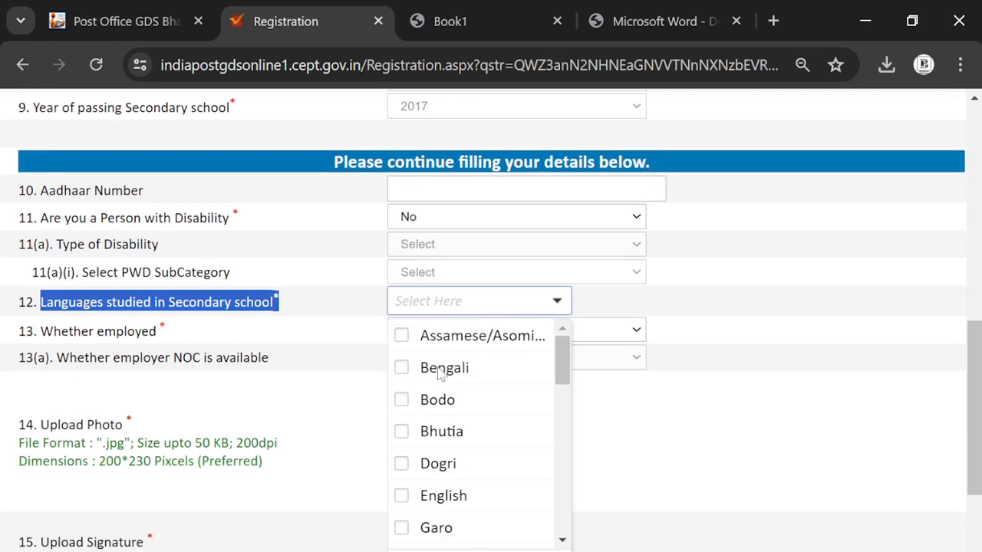
{"action": "left_click", "coordinate": [629, 453]}
- Set Whether employed to Yes, try the employer NOC options and set employer NOC availability to No
{"action": "scroll", "coordinate": [527, 447], "scroll_direction": "down", "scroll_amount": 2}
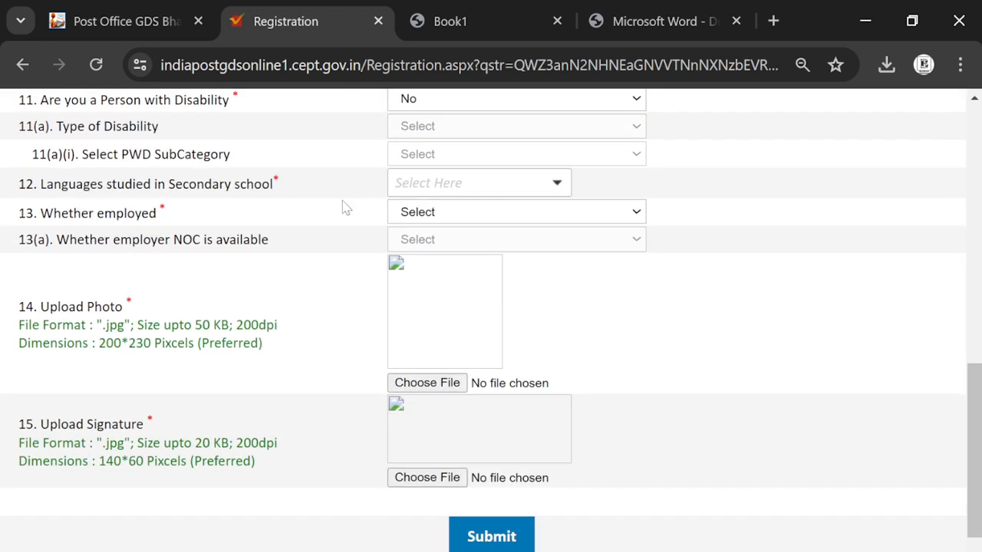
{"action": "left_click_drag", "start_coordinate": [41, 214], "coordinate": [197, 218]}
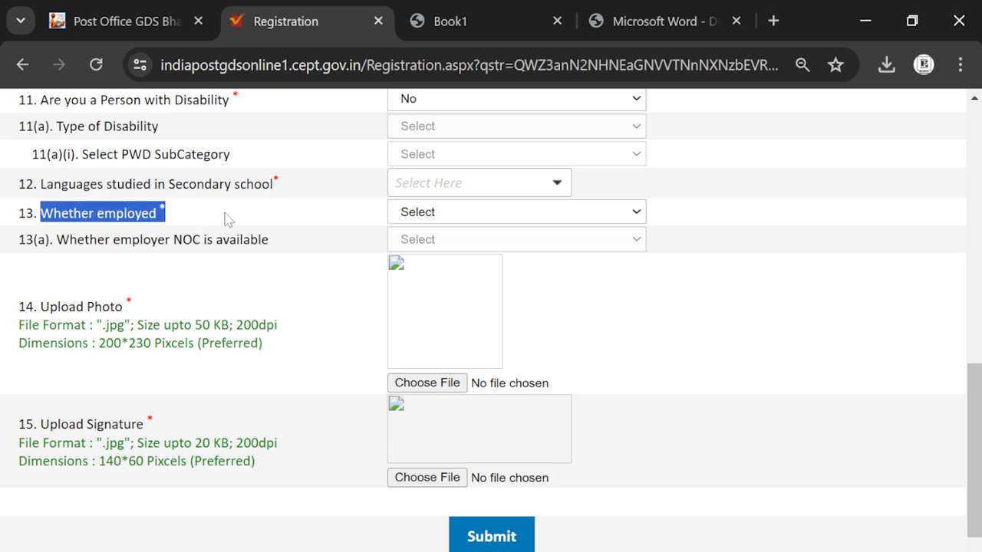
{"action": "left_click", "coordinate": [537, 217]}
{"action": "left_click", "coordinate": [509, 253]}
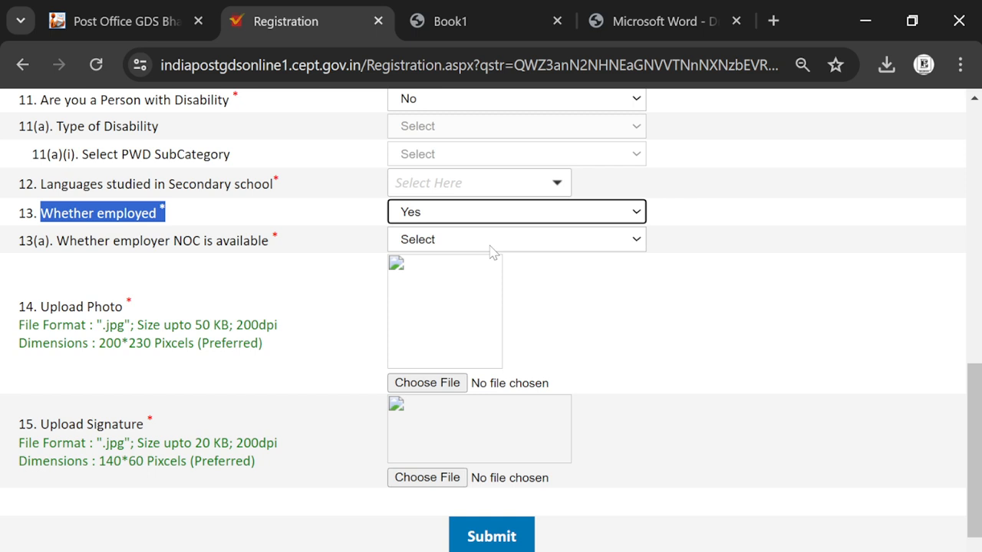
{"action": "left_click", "coordinate": [491, 247]}
{"action": "left_click", "coordinate": [525, 246]}
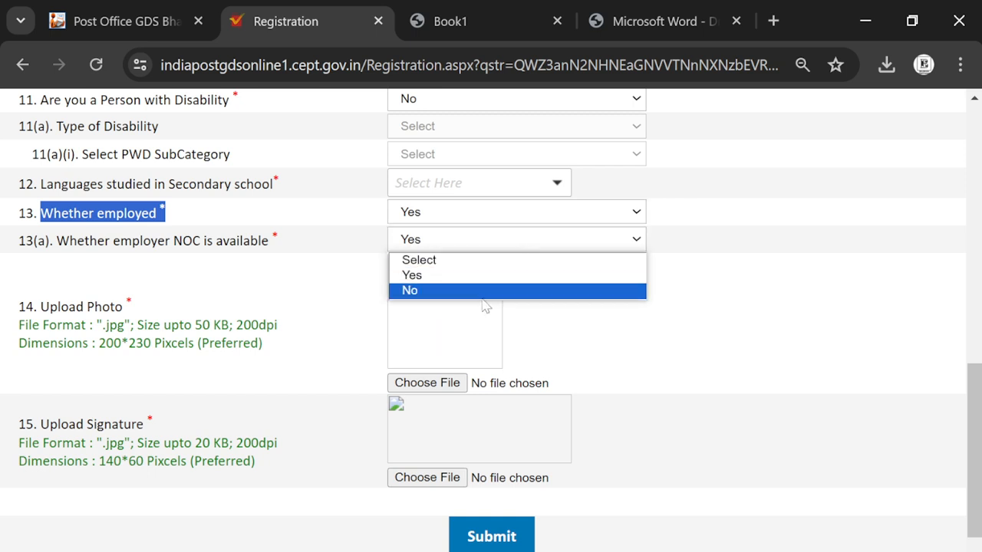
{"action": "left_click", "coordinate": [488, 289]}
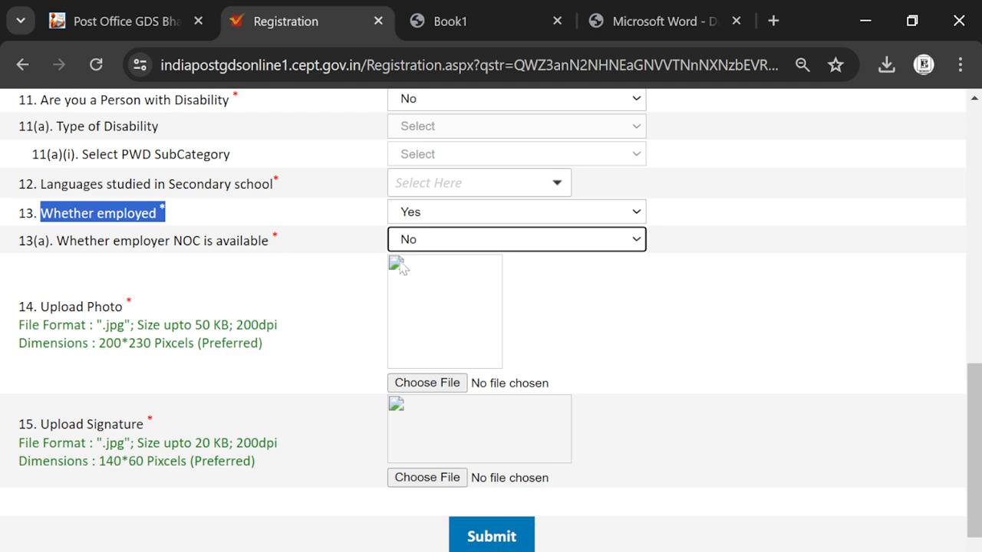
- Examine the Upload Photo and Upload Signature fields with their file requirements
{"action": "left_click_drag", "start_coordinate": [50, 306], "coordinate": [223, 316]}
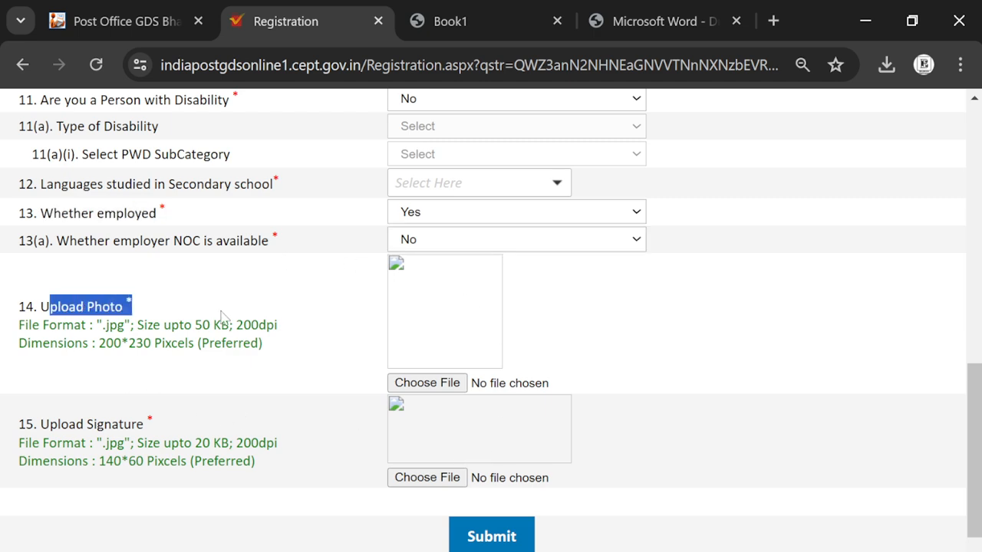
{"action": "left_click_drag", "start_coordinate": [50, 424], "coordinate": [280, 414]}
{"action": "left_click", "coordinate": [281, 414]}
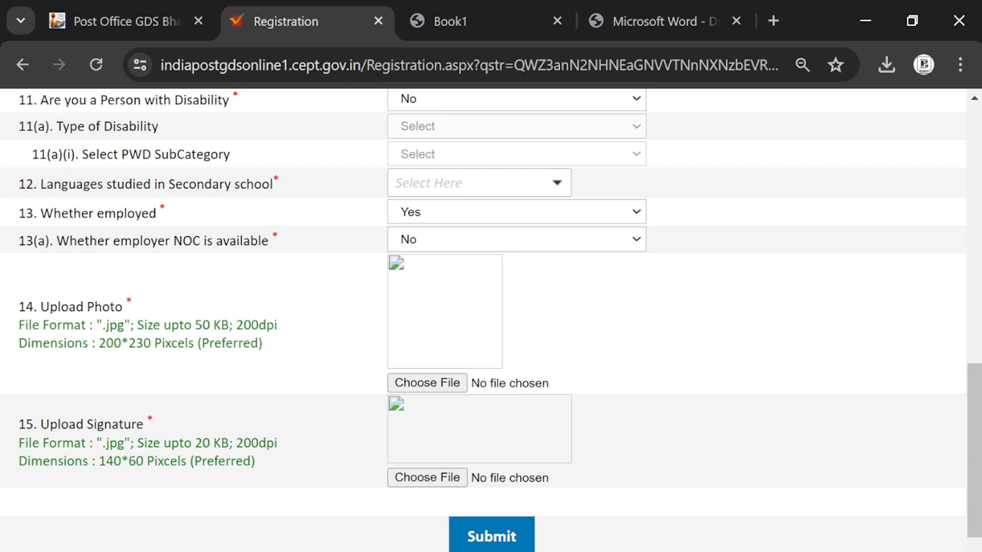
{"action": "scroll", "coordinate": [650, 529], "scroll_direction": "up", "scroll_amount": 2}
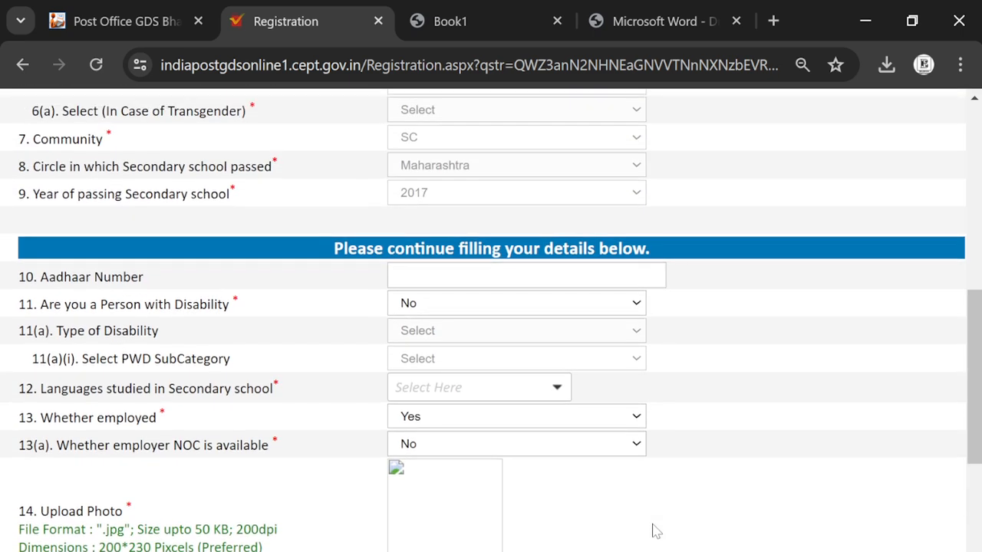
- Review the completed remaining details, the uploaded photo and the uploaded signature down to the end of the form
{"action": "scroll", "coordinate": [656, 531], "scroll_direction": "down", "scroll_amount": 1}
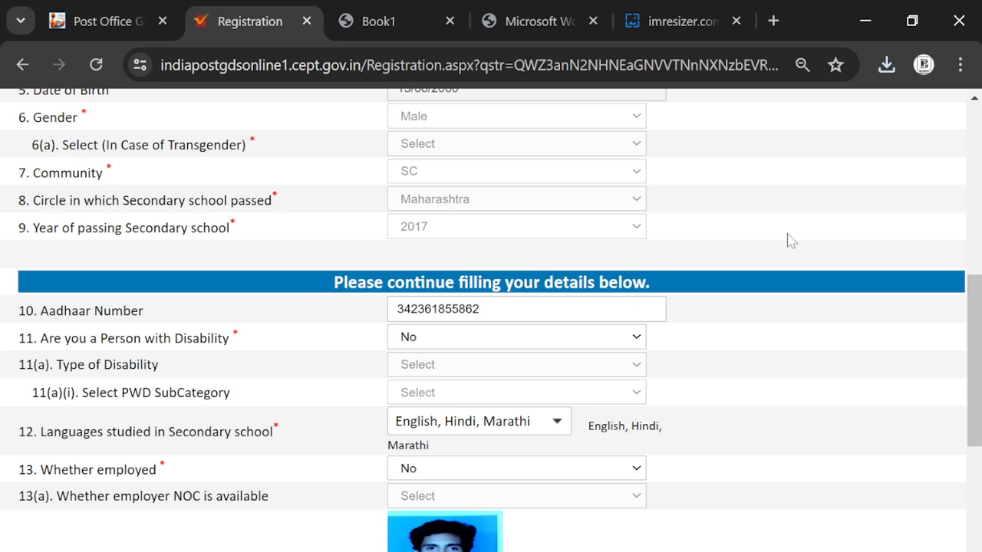
{"action": "scroll", "coordinate": [666, 211], "scroll_direction": "down", "scroll_amount": 1}
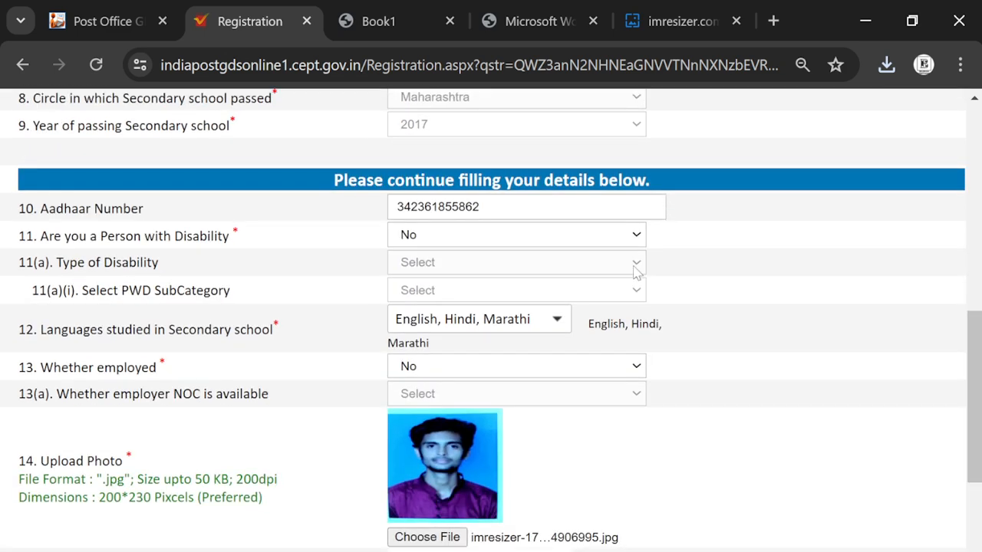
{"action": "scroll", "coordinate": [565, 287], "scroll_direction": "down", "scroll_amount": 2}
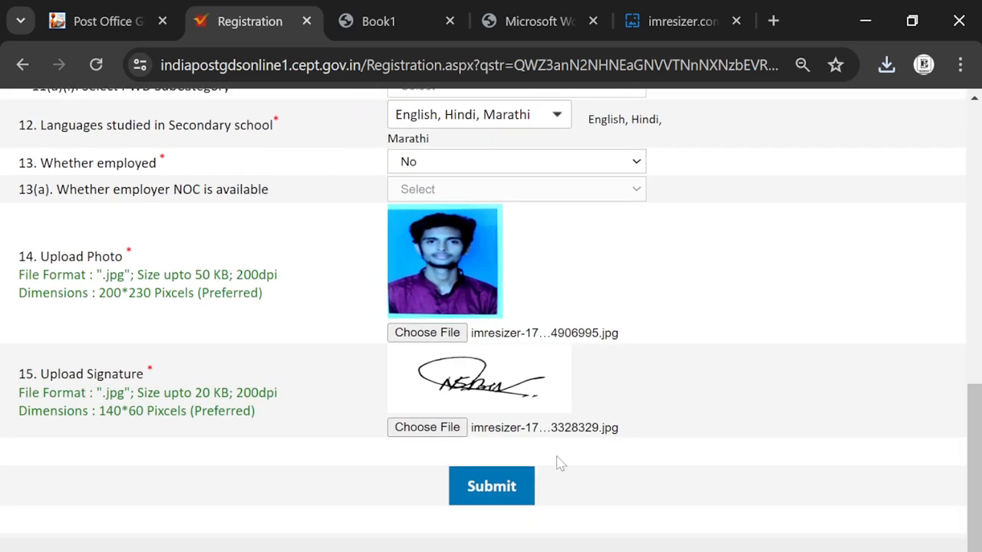
- Check the completed form once more and submit it to bring up the registration details preview
{"action": "scroll", "coordinate": [514, 498], "scroll_direction": "up", "scroll_amount": 2}
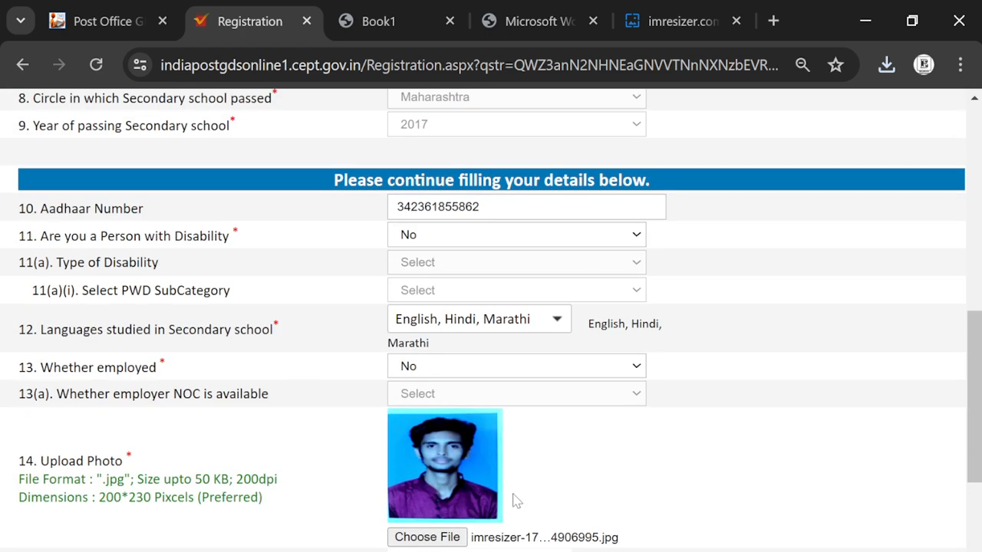
{"action": "scroll", "coordinate": [542, 483], "scroll_direction": "down", "scroll_amount": 1}
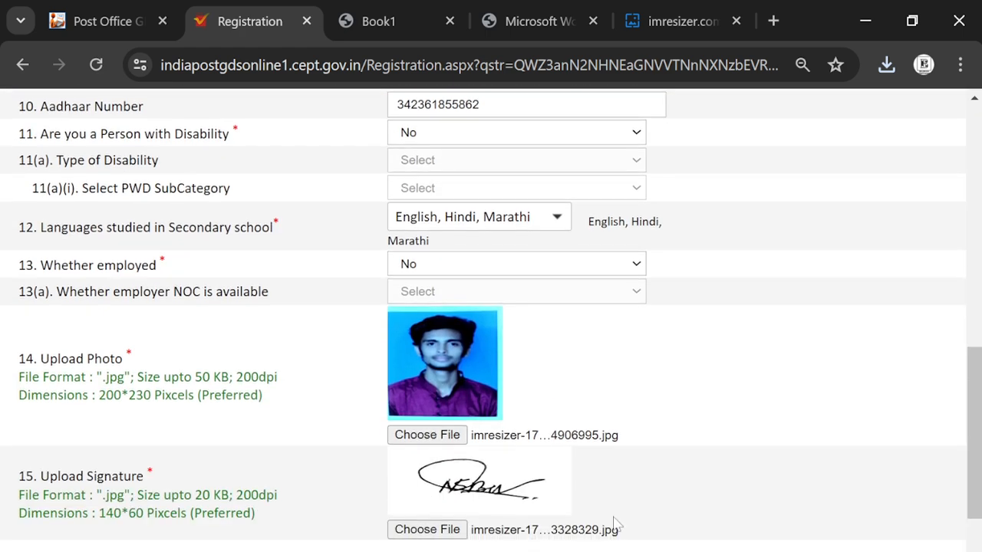
{"action": "scroll", "coordinate": [617, 524], "scroll_direction": "down", "scroll_amount": 1}
{"action": "left_click", "coordinate": [522, 491]}
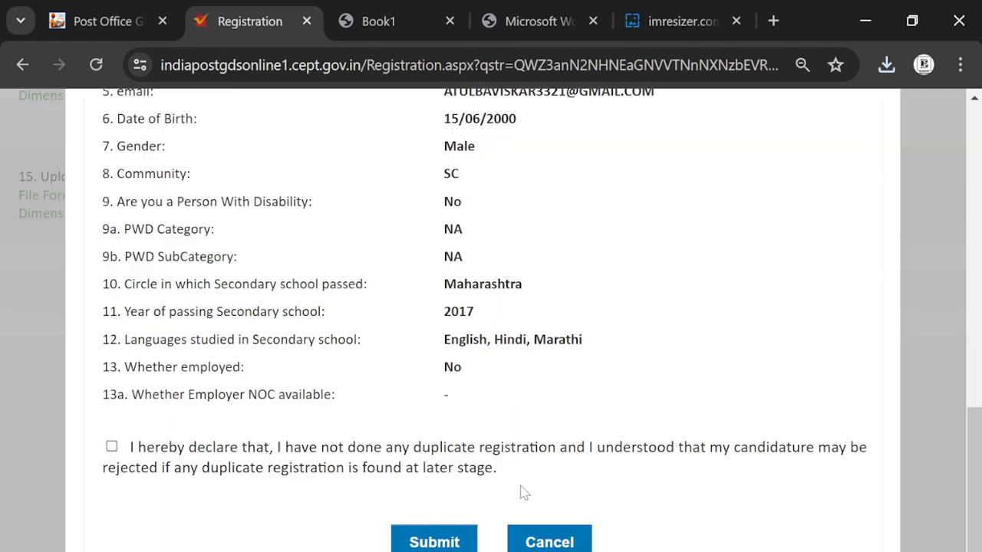
- Review the applicant's personal, education and employment entries in the registration details preview down to the declaration
{"action": "scroll", "coordinate": [544, 429], "scroll_direction": "up", "scroll_amount": 4}
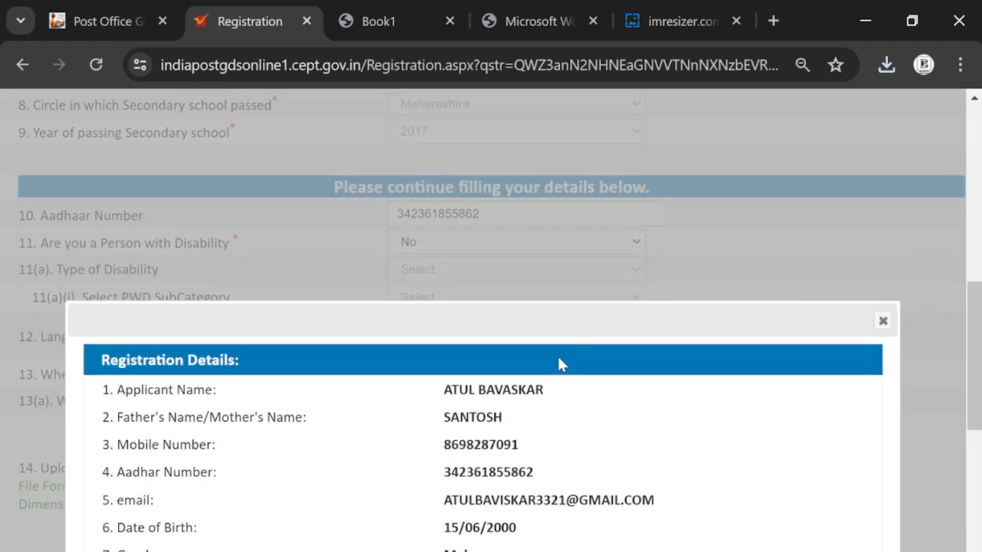
{"action": "scroll", "coordinate": [558, 364], "scroll_direction": "down", "scroll_amount": 4}
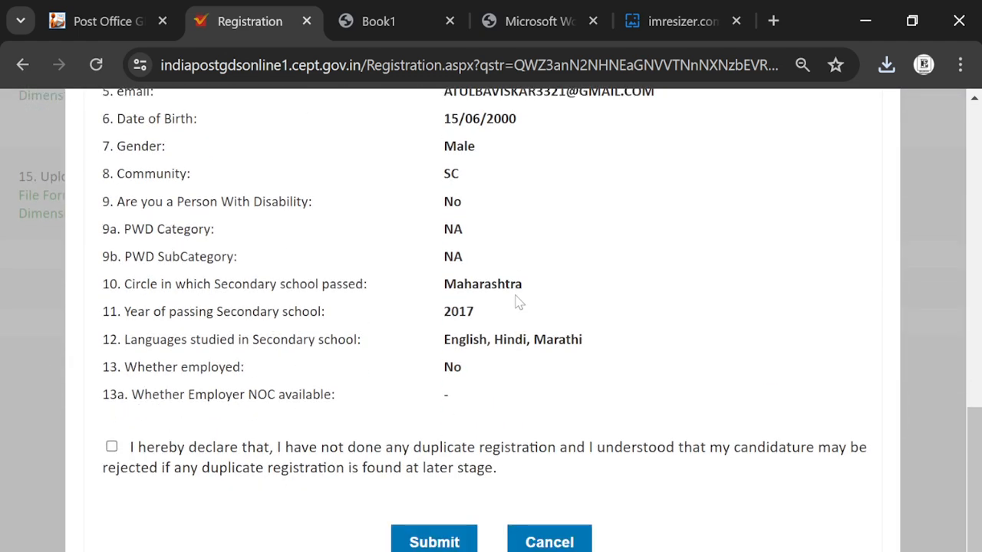
{"action": "scroll", "coordinate": [504, 390], "scroll_direction": "up", "scroll_amount": 2}
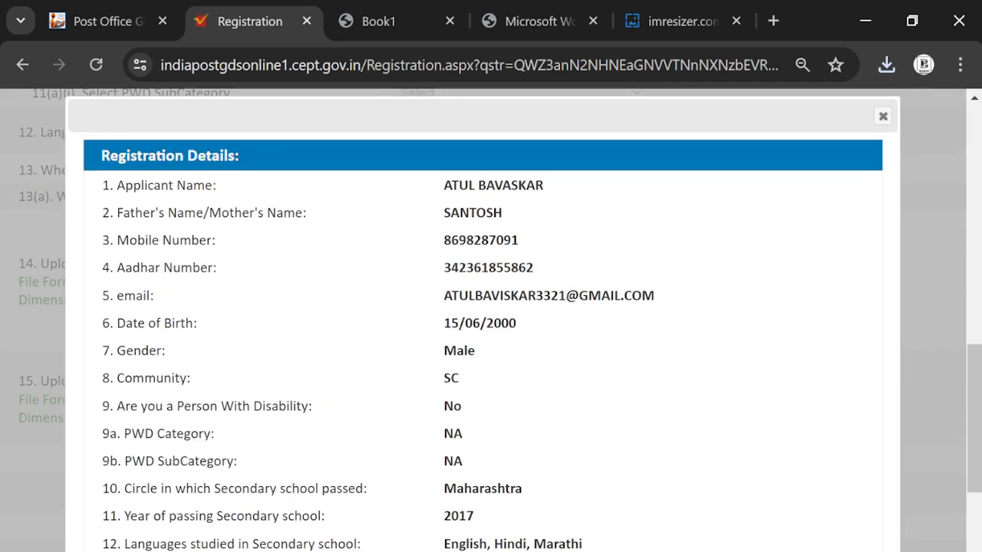
{"action": "scroll", "coordinate": [372, 257], "scroll_direction": "down", "scroll_amount": 1}
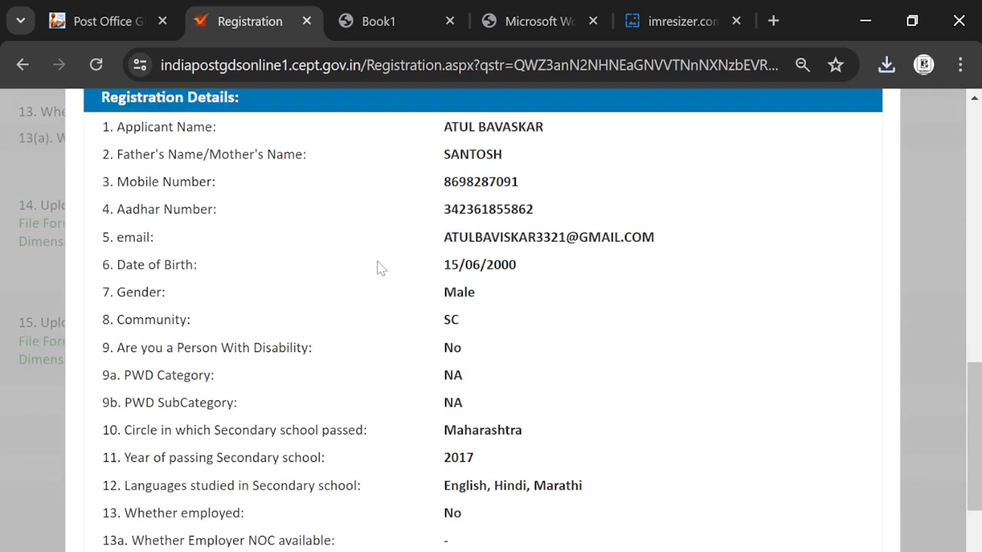
{"action": "scroll", "coordinate": [380, 267], "scroll_direction": "up", "scroll_amount": 1}
{"action": "scroll", "coordinate": [448, 534], "scroll_direction": "down", "scroll_amount": 3}
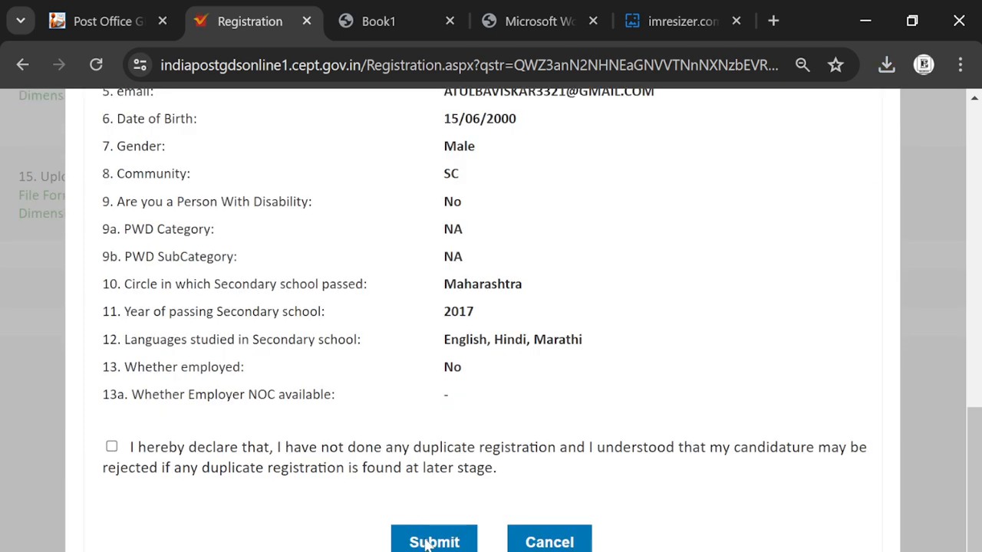
- Try twice to submit the registration details without accepting the declaration, dismissing the alert each time
{"action": "left_click", "coordinate": [427, 542]}
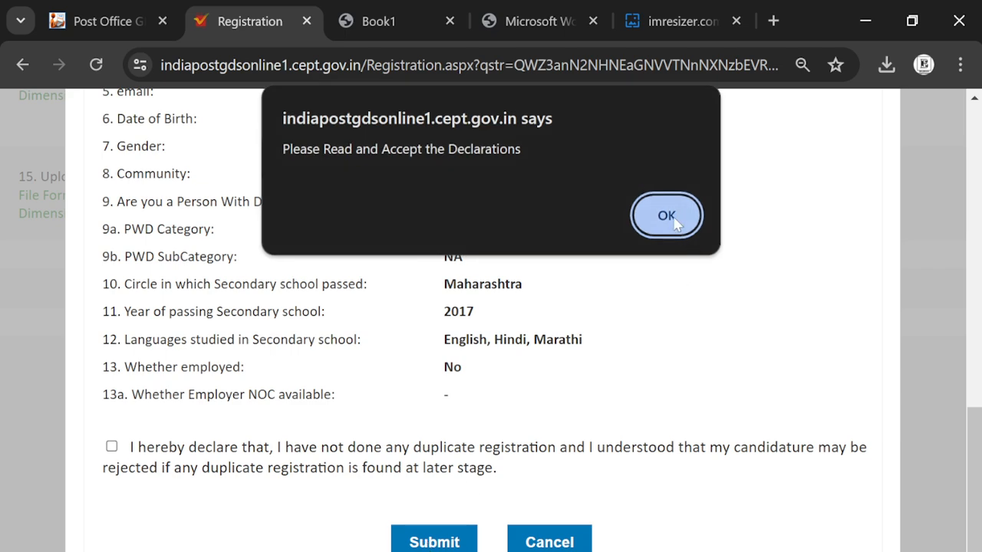
{"action": "left_click", "coordinate": [671, 213]}
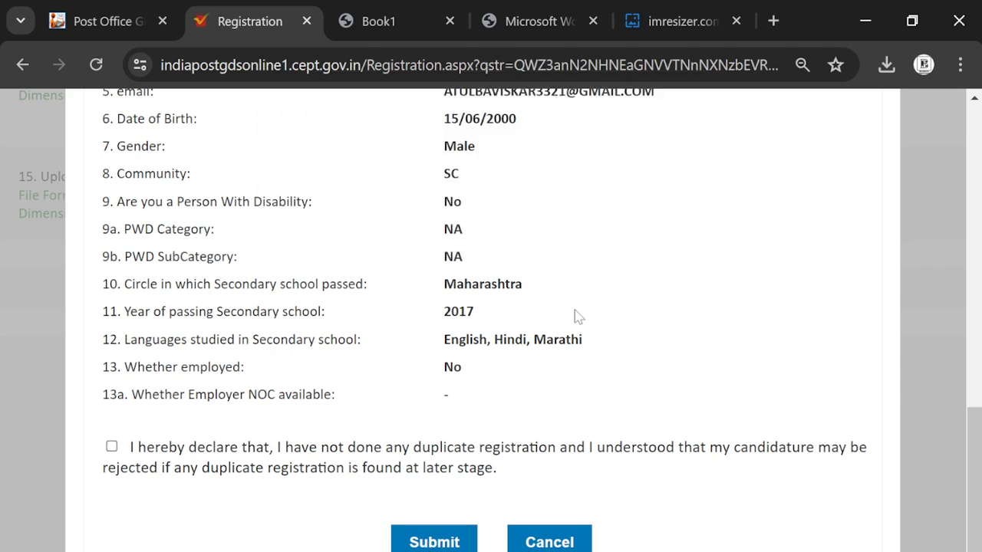
{"action": "scroll", "coordinate": [515, 315], "scroll_direction": "up", "scroll_amount": 5}
{"action": "scroll", "coordinate": [505, 311], "scroll_direction": "down", "scroll_amount": 5}
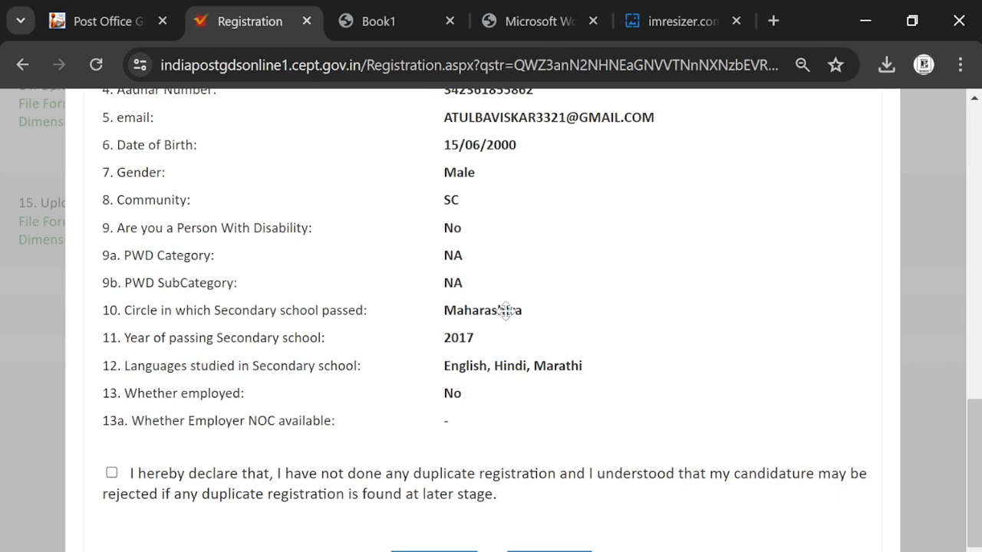
{"action": "scroll", "coordinate": [506, 311], "scroll_direction": "down", "scroll_amount": 1}
{"action": "left_click", "coordinate": [427, 541]}
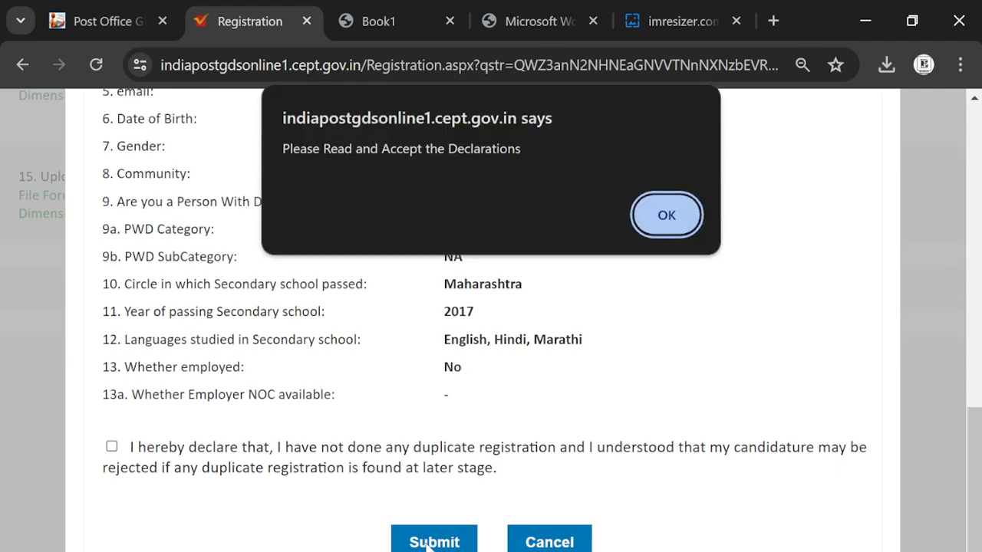
{"action": "left_click", "coordinate": [666, 217]}
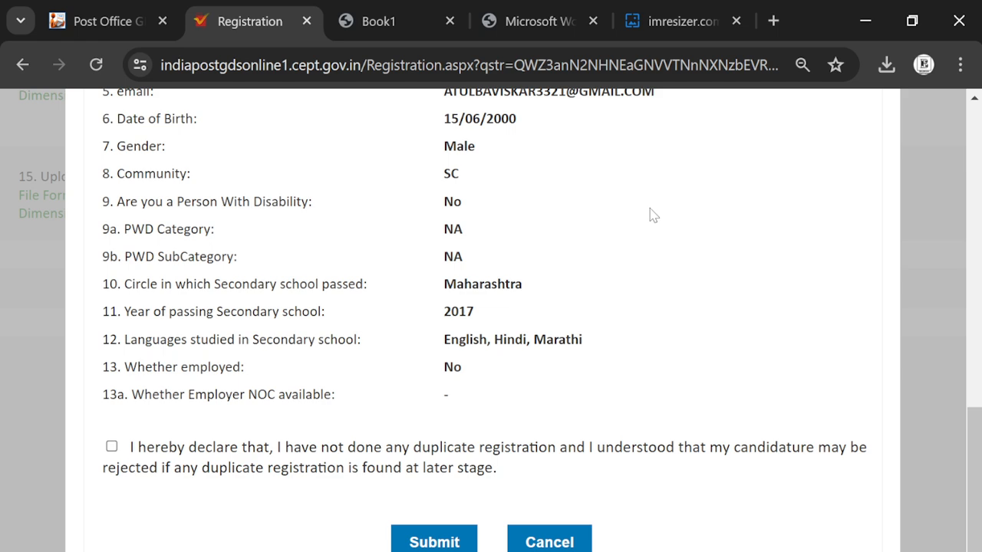
- Accept the declaration about duplicate registration and submit the registration
{"action": "left_click", "coordinate": [111, 446]}
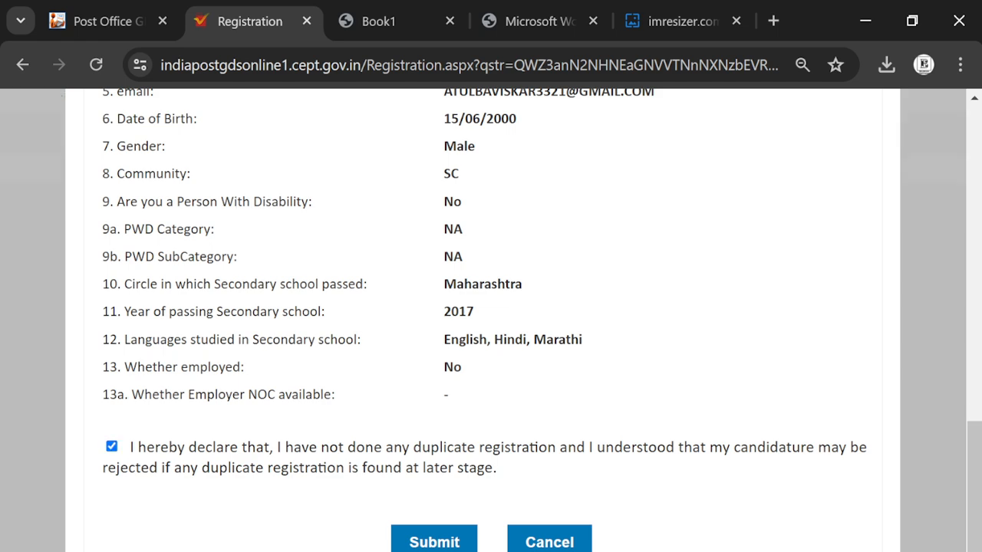
{"action": "left_click", "coordinate": [451, 542]}
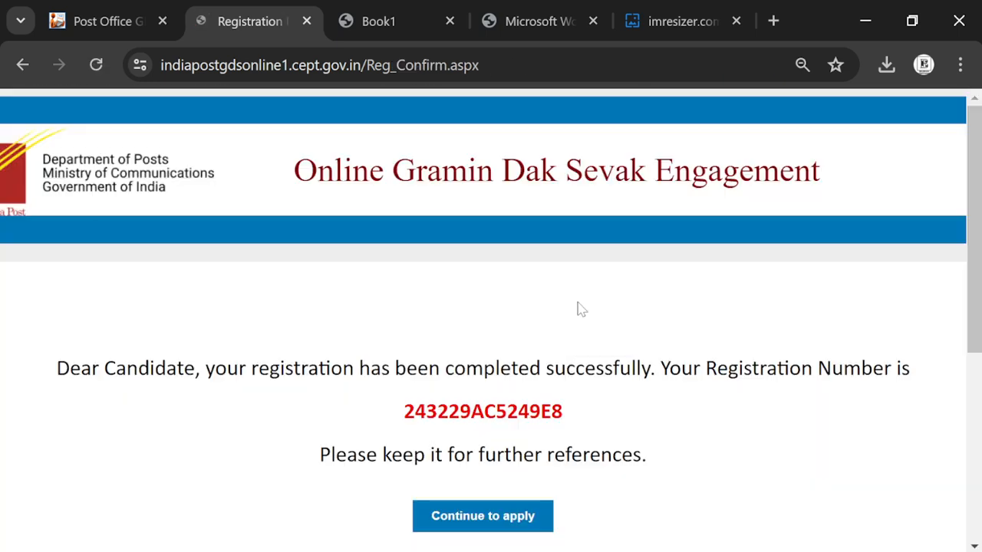
- Continue from the registration confirmation to the application and submit Maharashtra as the circle applying for
{"action": "left_click_drag", "start_coordinate": [390, 414], "coordinate": [594, 429]}
{"action": "left_click", "coordinate": [595, 429]}
{"action": "left_click", "coordinate": [490, 516]}
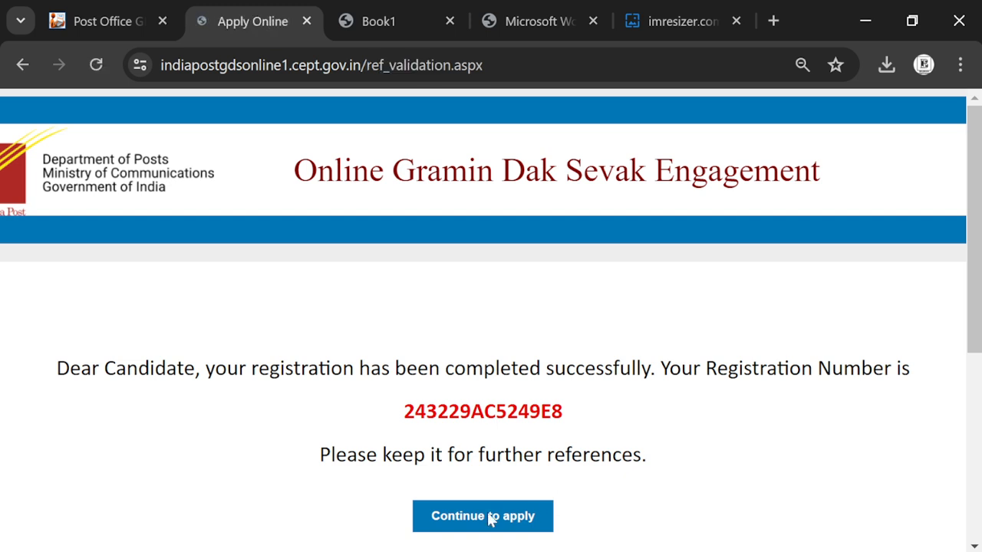
{"action": "scroll", "coordinate": [374, 391], "scroll_direction": "down", "scroll_amount": 1}
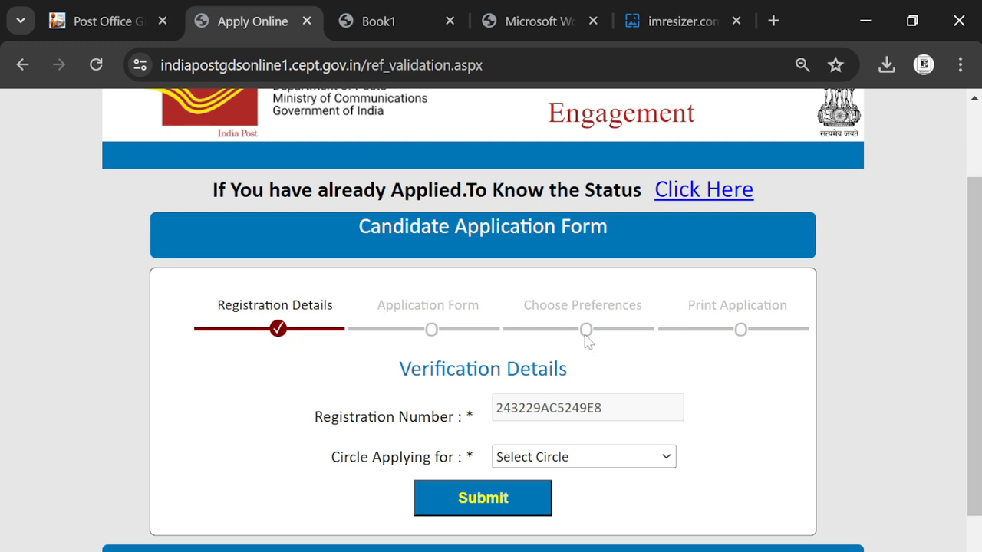
{"action": "scroll", "coordinate": [587, 341], "scroll_direction": "down", "scroll_amount": 1}
{"action": "left_click", "coordinate": [639, 398]}
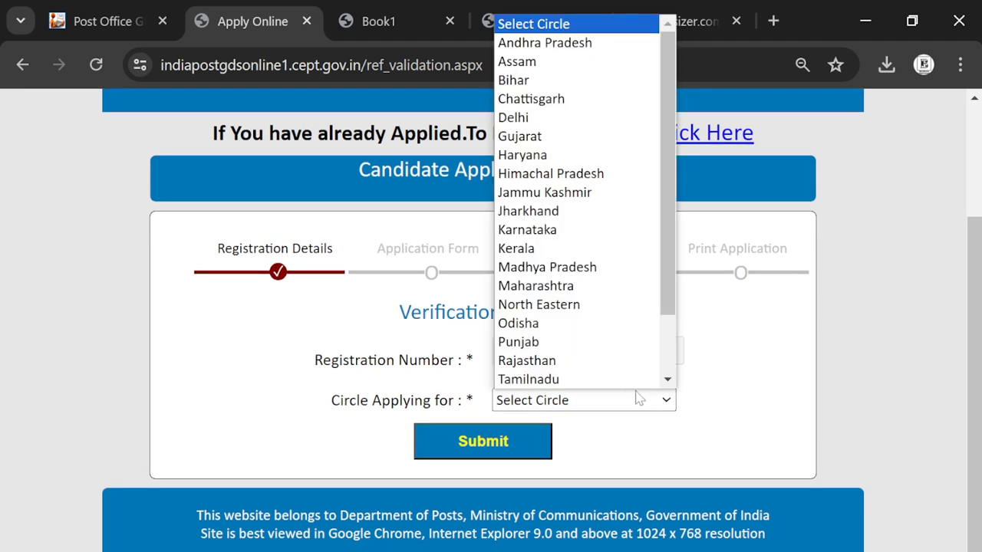
{"action": "left_click", "coordinate": [587, 286]}
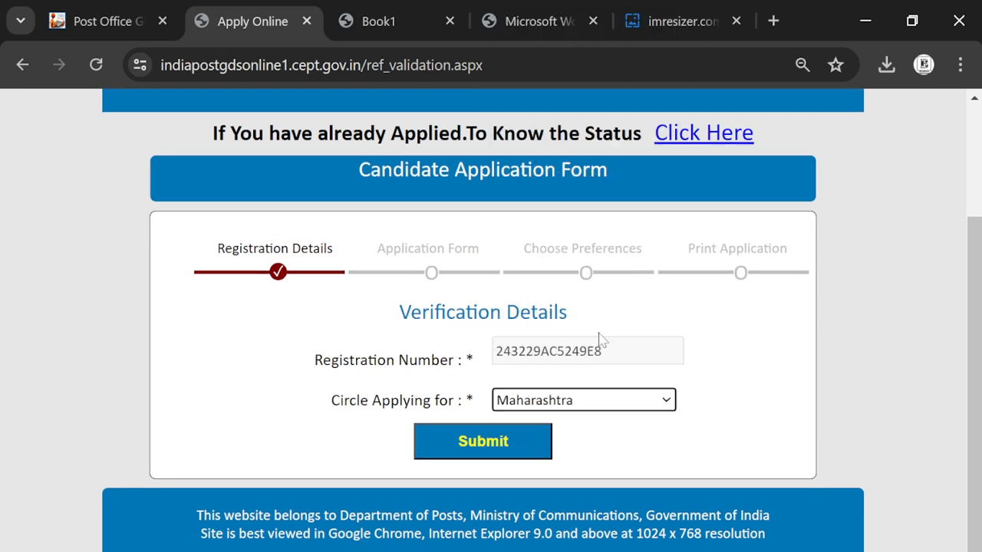
{"action": "left_click", "coordinate": [515, 440]}
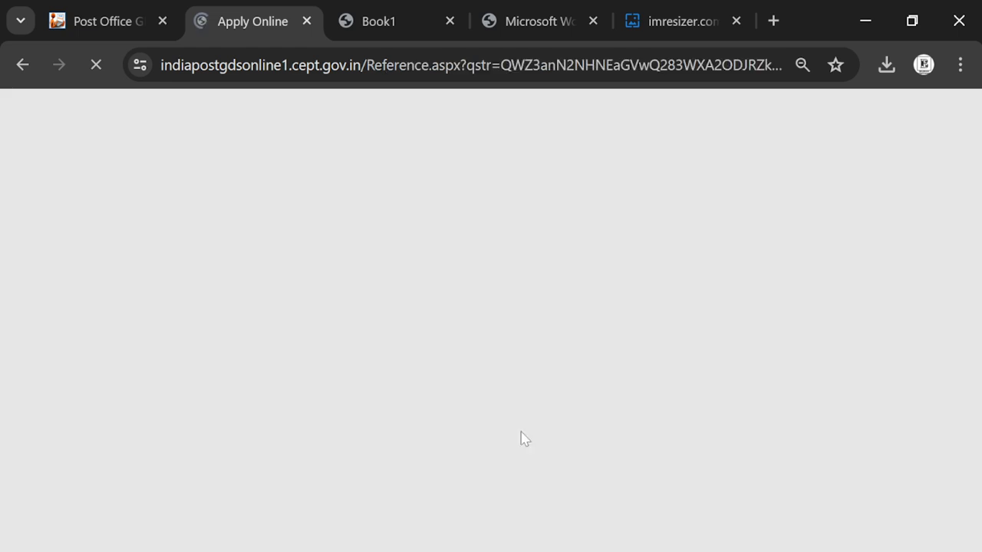
- Enter the OTP and the captcha text in the verification details and proceed to the application form
{"action": "left_click", "coordinate": [653, 201]}
{"action": "scroll", "coordinate": [602, 381], "scroll_direction": "down", "scroll_amount": 3}
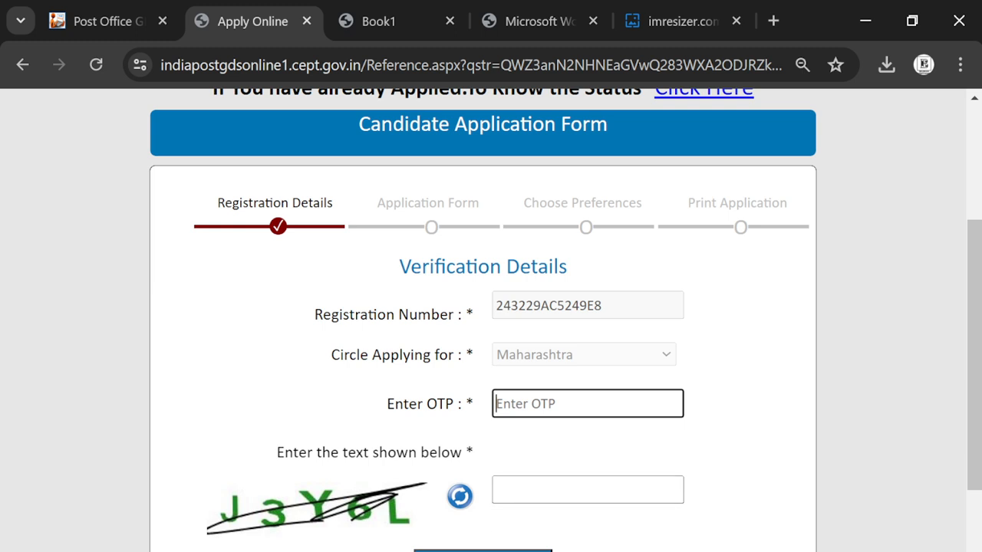
{"action": "key", "text": "Tab"}
{"action": "scroll", "coordinate": [549, 491], "scroll_direction": "down", "scroll_amount": 1}
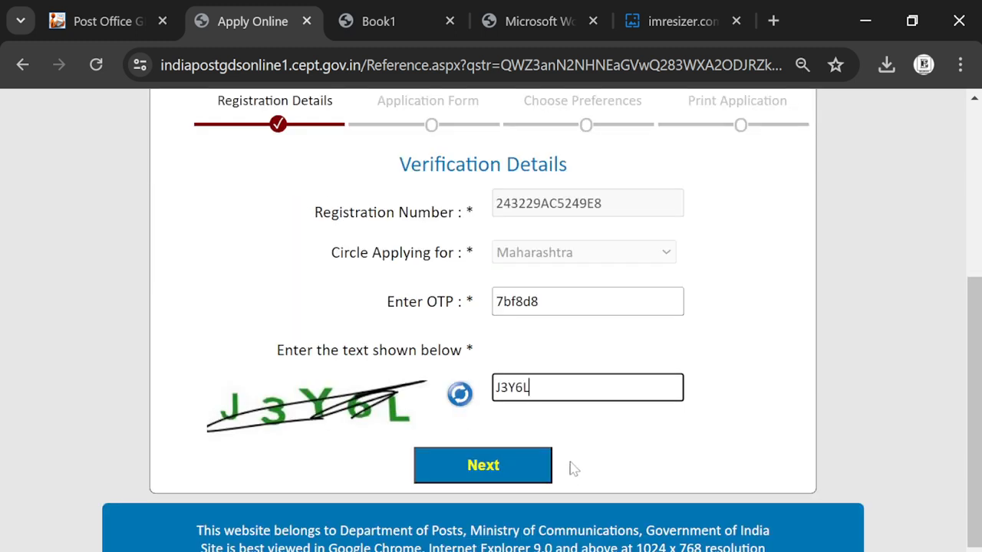
{"action": "left_click", "coordinate": [467, 469]}
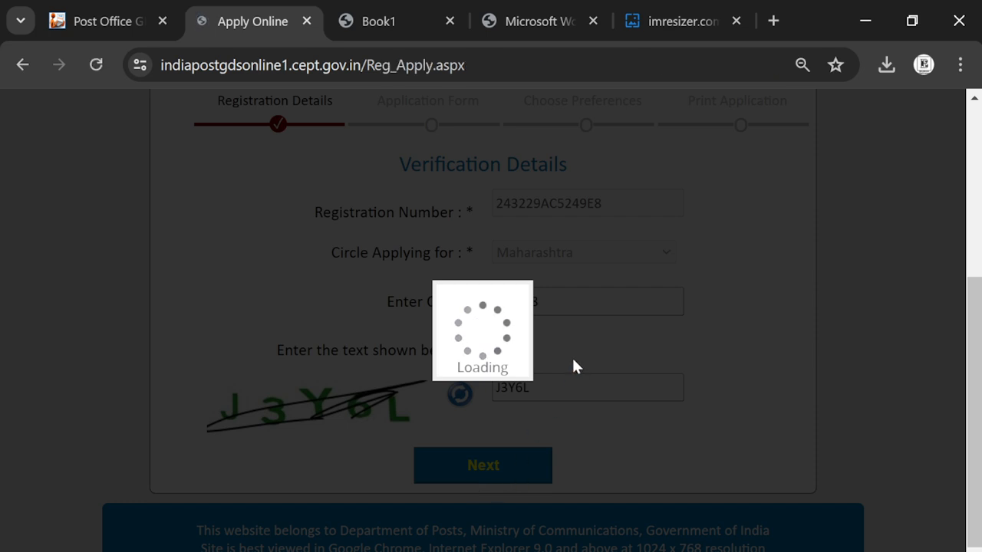
- Review the applicant summary shown above the Address Details section of the application form
{"action": "scroll", "coordinate": [387, 304], "scroll_direction": "down", "scroll_amount": 1}
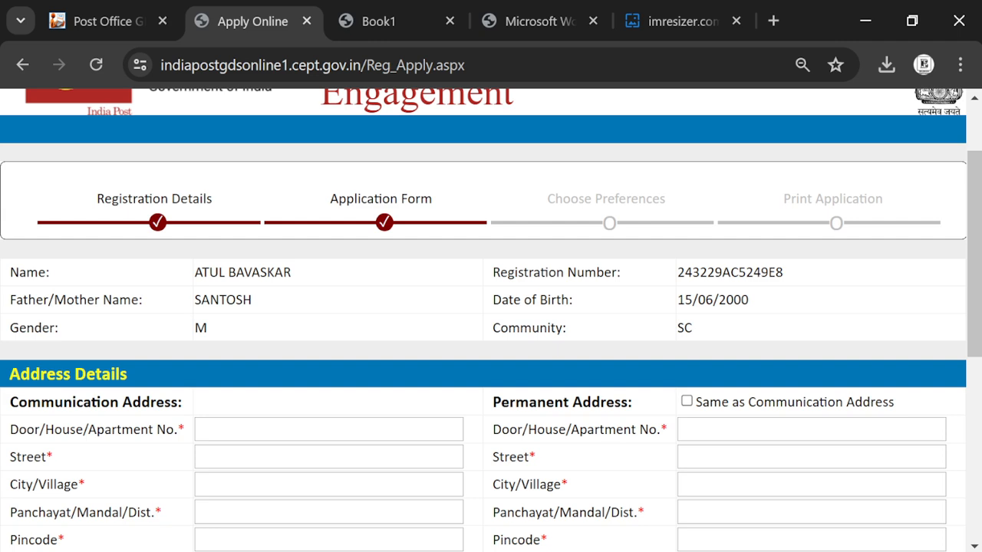
{"action": "scroll", "coordinate": [493, 278], "scroll_direction": "down", "scroll_amount": 1}
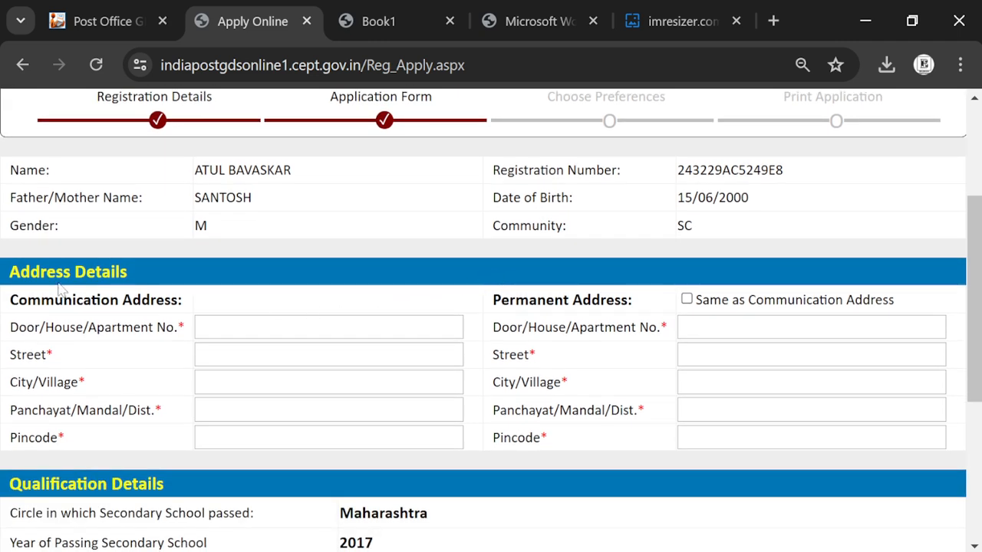
{"action": "scroll", "coordinate": [158, 243], "scroll_direction": "up", "scroll_amount": 3}
{"action": "scroll", "coordinate": [149, 230], "scroll_direction": "down", "scroll_amount": 2}
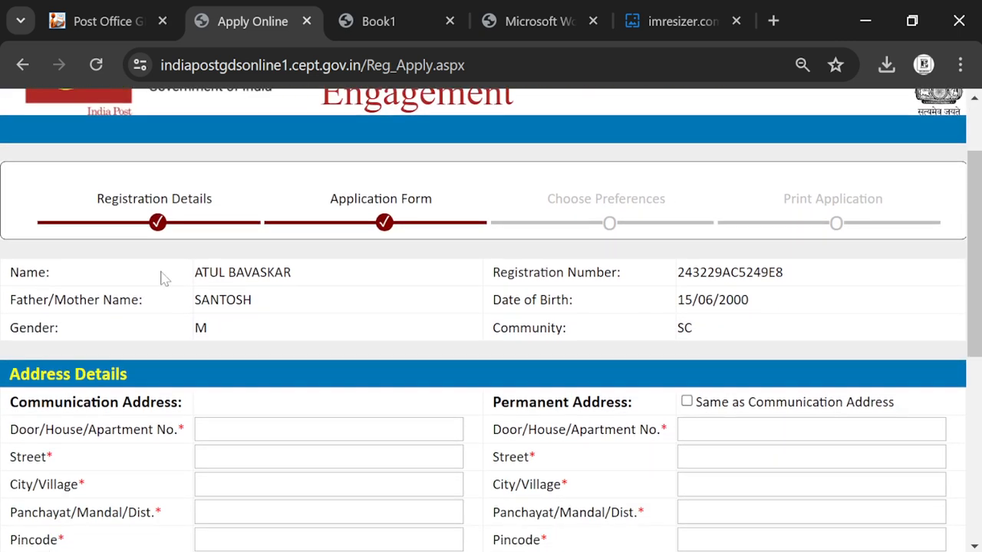
{"action": "scroll", "coordinate": [475, 328], "scroll_direction": "down", "scroll_amount": 1}
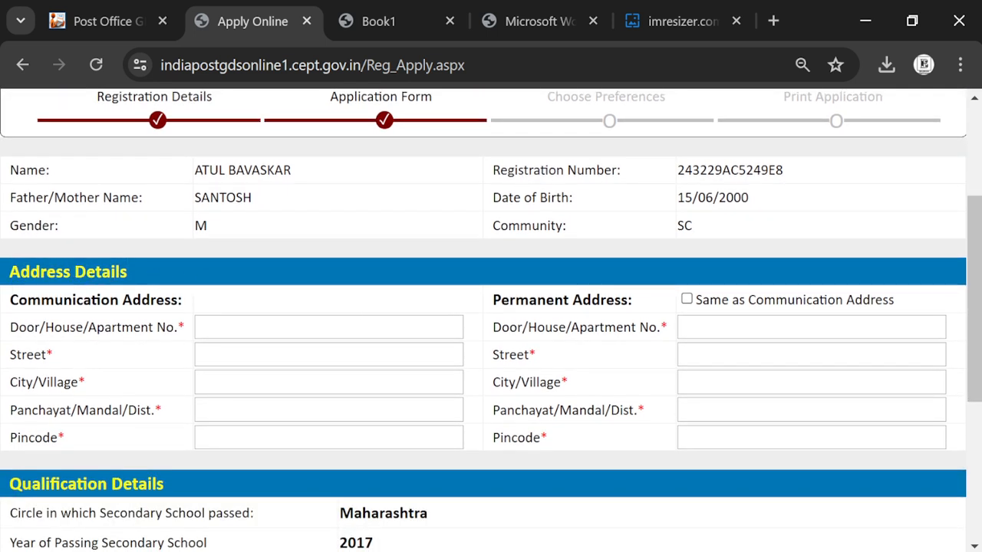
- Examine the communication and permanent address fields, from house number and street to city/village and panchayat/mandal/district
{"action": "left_click_drag", "start_coordinate": [19, 300], "coordinate": [164, 300]}
{"action": "left_click_drag", "start_coordinate": [500, 300], "coordinate": [633, 302]}
{"action": "left_click_drag", "start_coordinate": [10, 327], "coordinate": [198, 316]}
{"action": "left_click", "coordinate": [197, 316]}
{"action": "left_click_drag", "start_coordinate": [10, 354], "coordinate": [143, 355]}
{"action": "left_click", "coordinate": [317, 354]}
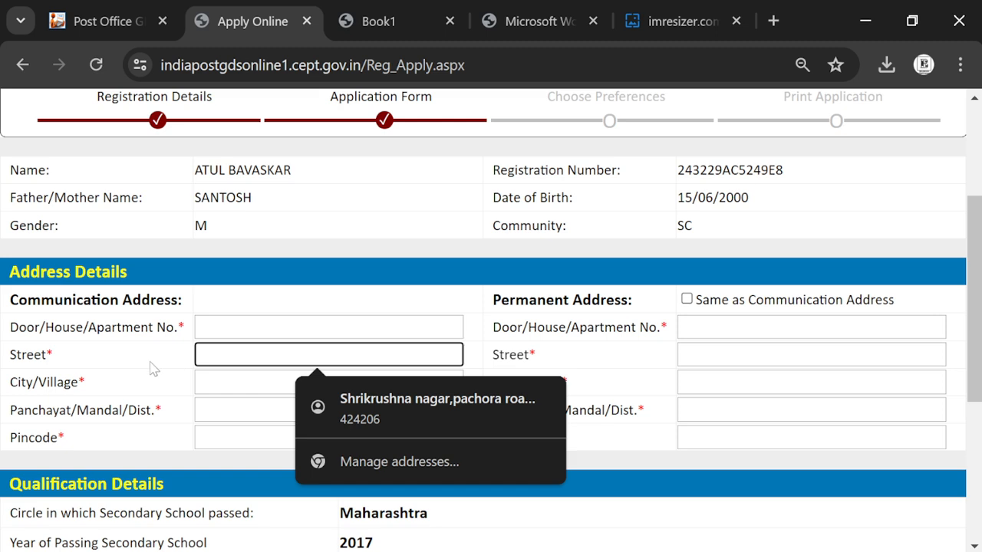
{"action": "left_click", "coordinate": [119, 374]}
{"action": "left_click_drag", "start_coordinate": [21, 382], "coordinate": [115, 385]}
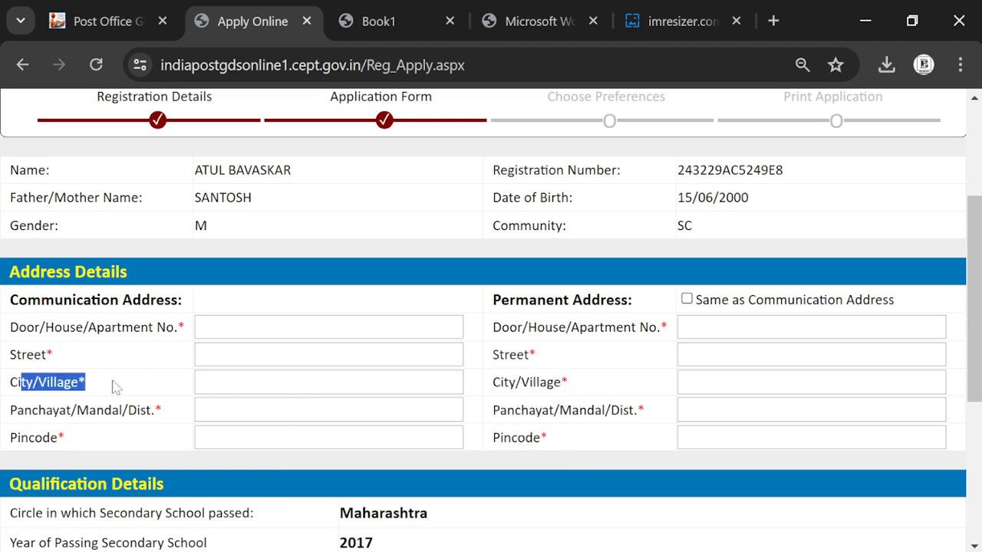
{"action": "left_click", "coordinate": [115, 386]}
{"action": "left_click_drag", "start_coordinate": [2, 419], "coordinate": [171, 421]}
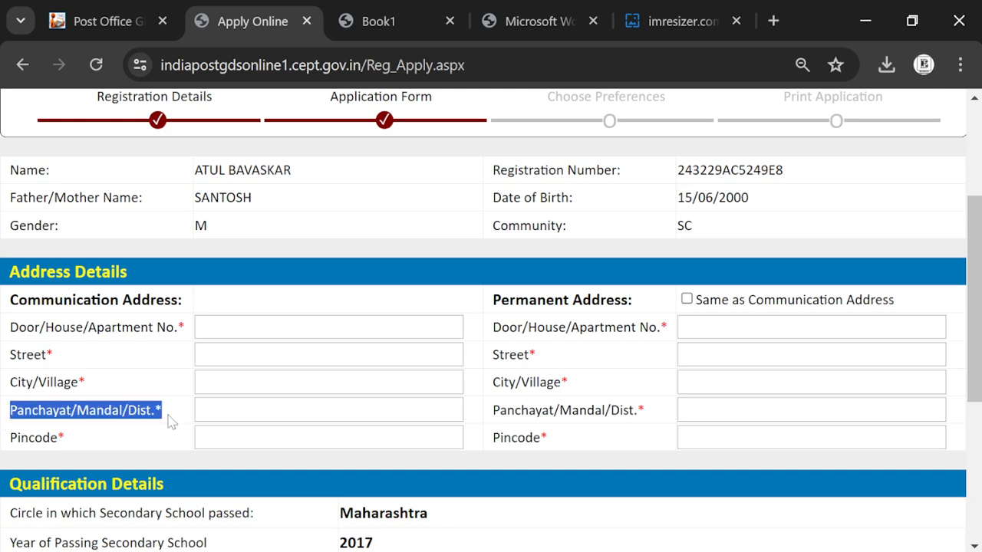
{"action": "left_click", "coordinate": [142, 401]}
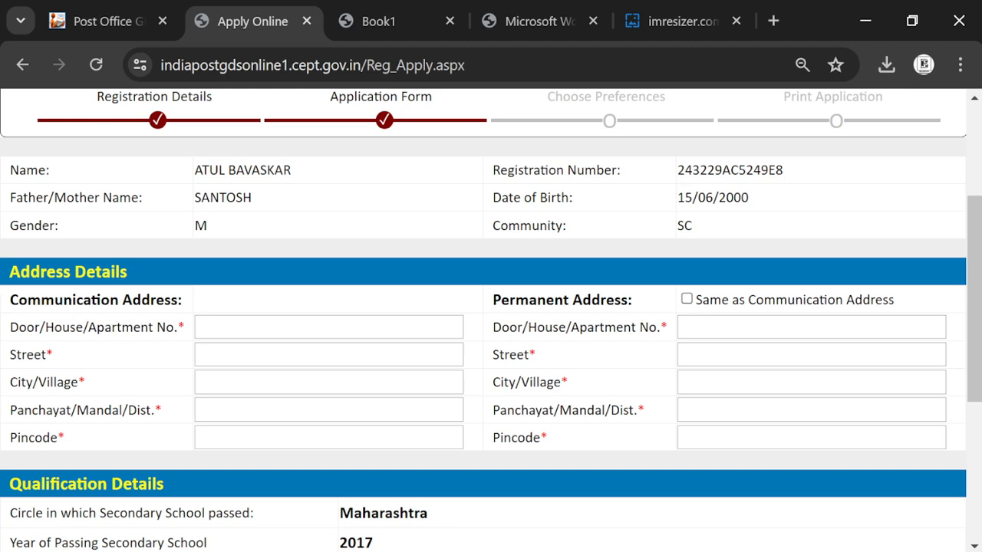
- Choose Maharashtra State Board of Secondary and Higher Secondary Education With 600 Marks (From 2014 to 2022) as the board in Qualification Details
{"action": "scroll", "coordinate": [555, 376], "scroll_direction": "down", "scroll_amount": 3}
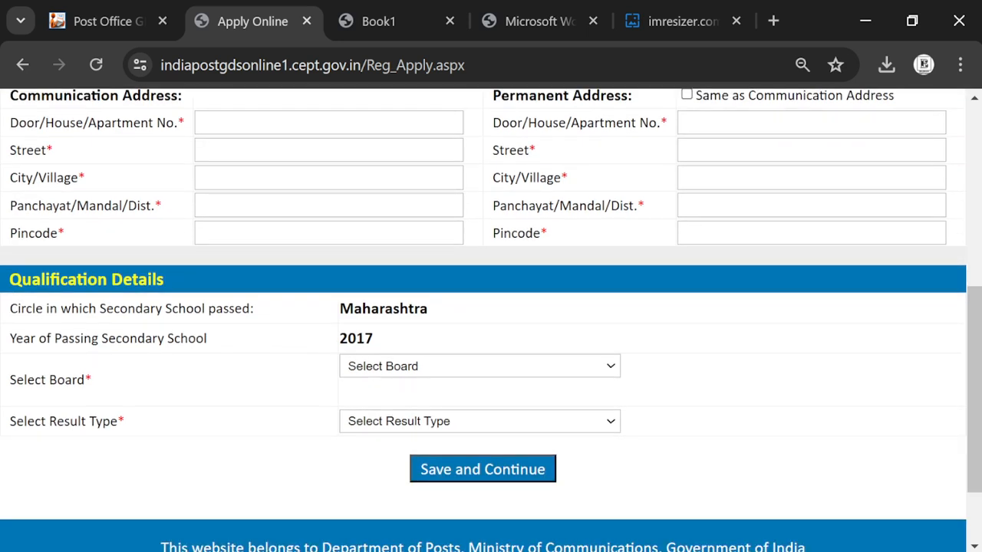
{"action": "left_click_drag", "start_coordinate": [10, 279], "coordinate": [208, 310]}
{"action": "left_click", "coordinate": [230, 313]}
{"action": "left_click_drag", "start_coordinate": [340, 309], "coordinate": [458, 317]}
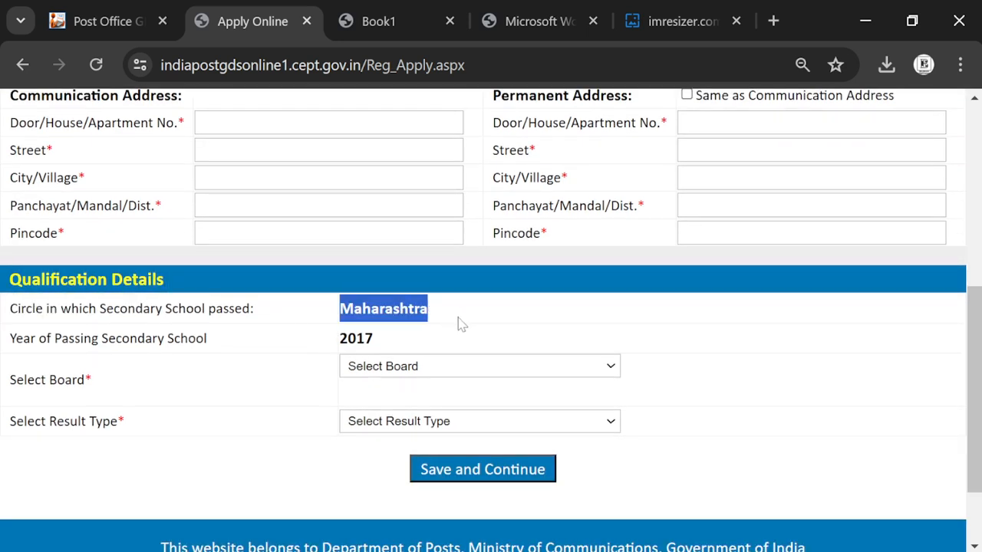
{"action": "left_click", "coordinate": [389, 339]}
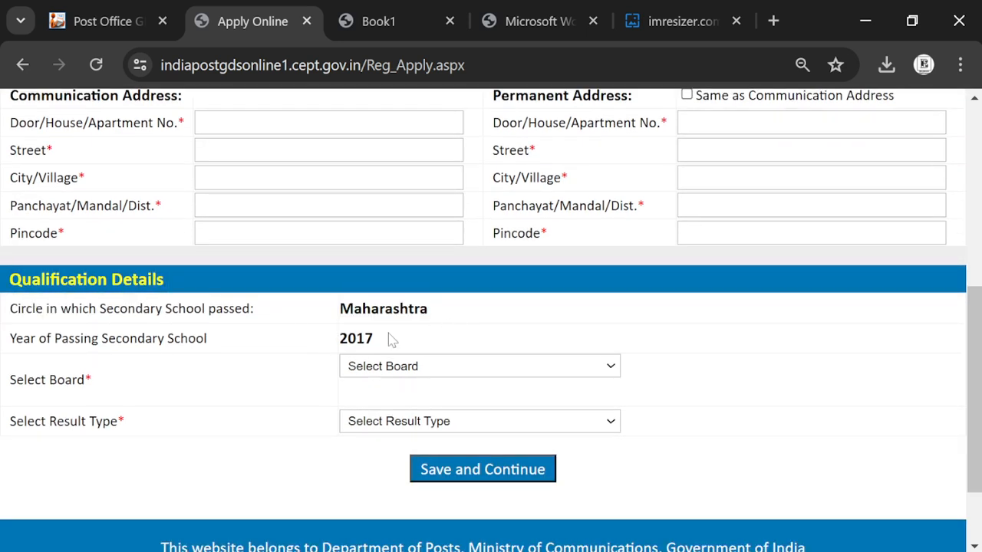
{"action": "left_click", "coordinate": [434, 374]}
{"action": "left_click", "coordinate": [523, 331]}
{"action": "left_click", "coordinate": [496, 418]}
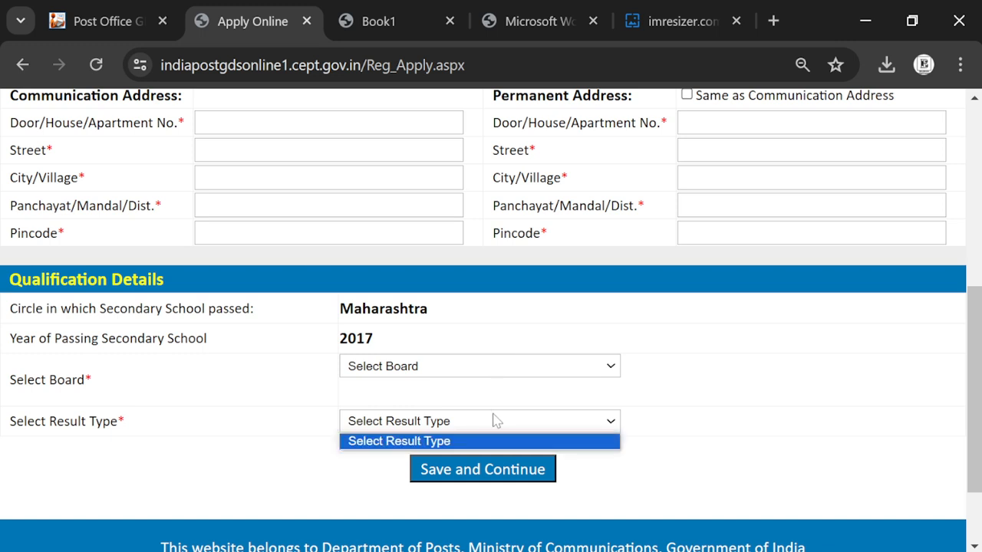
{"action": "left_click", "coordinate": [495, 415]}
{"action": "left_click", "coordinate": [502, 366]}
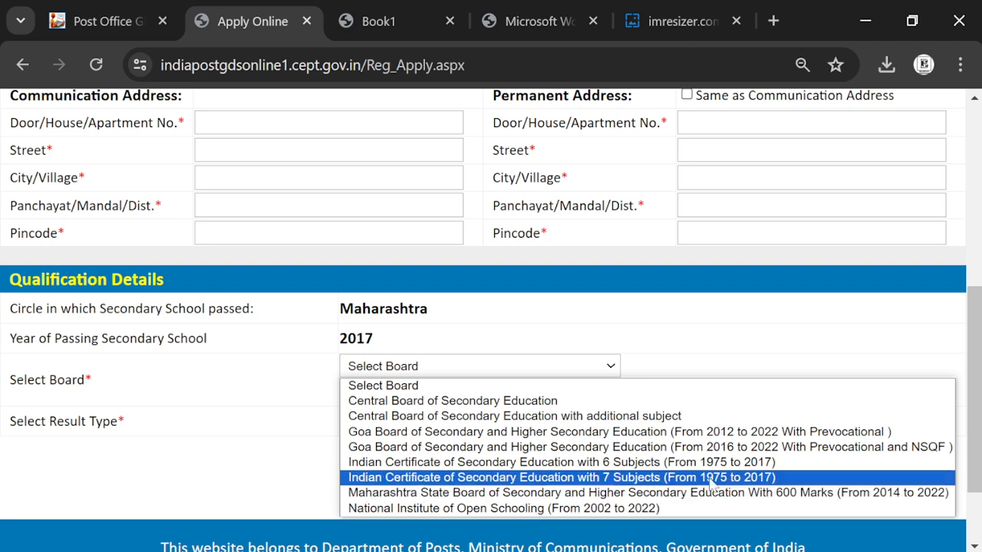
{"action": "left_click", "coordinate": [789, 493]}
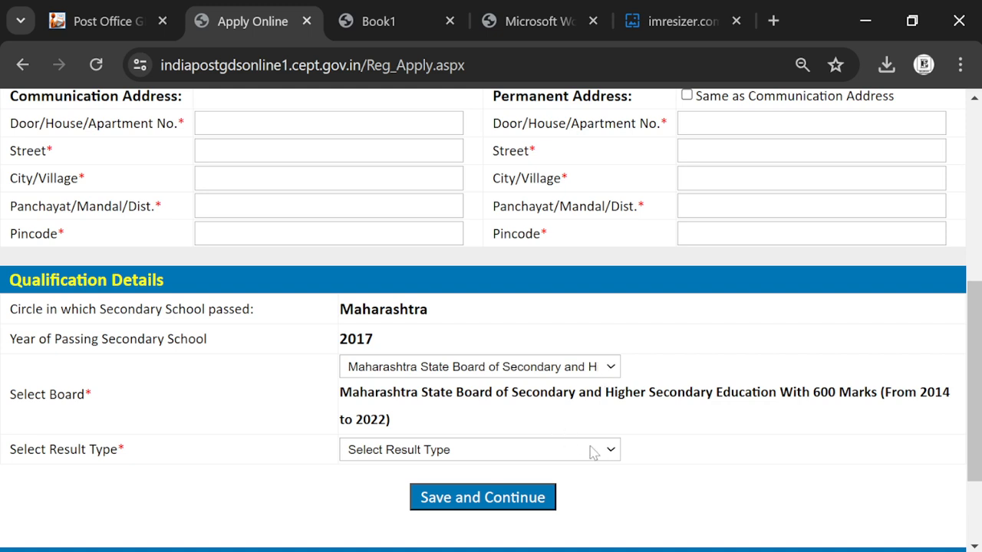
- Set the secondary school result type to Marks
{"action": "left_click", "coordinate": [589, 448]}
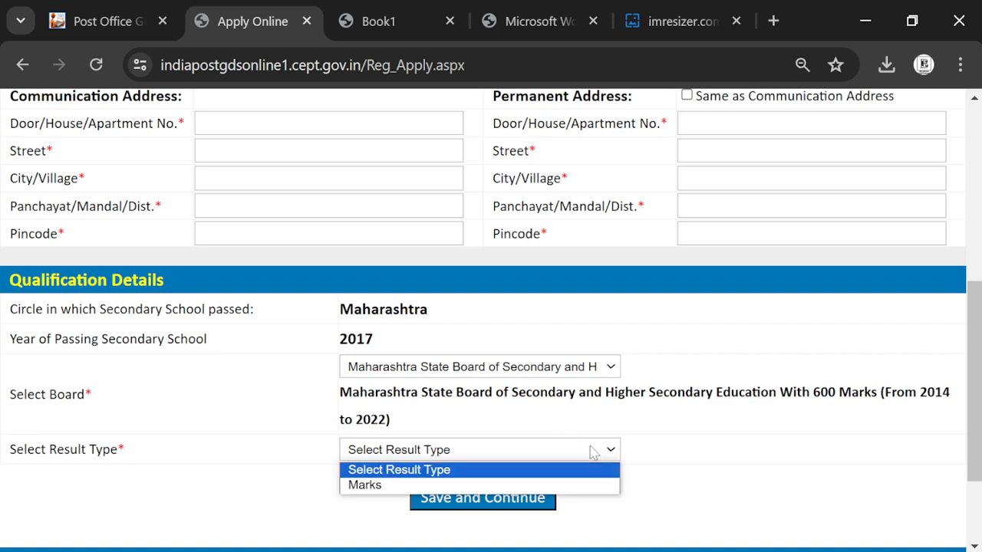
{"action": "left_click", "coordinate": [374, 484]}
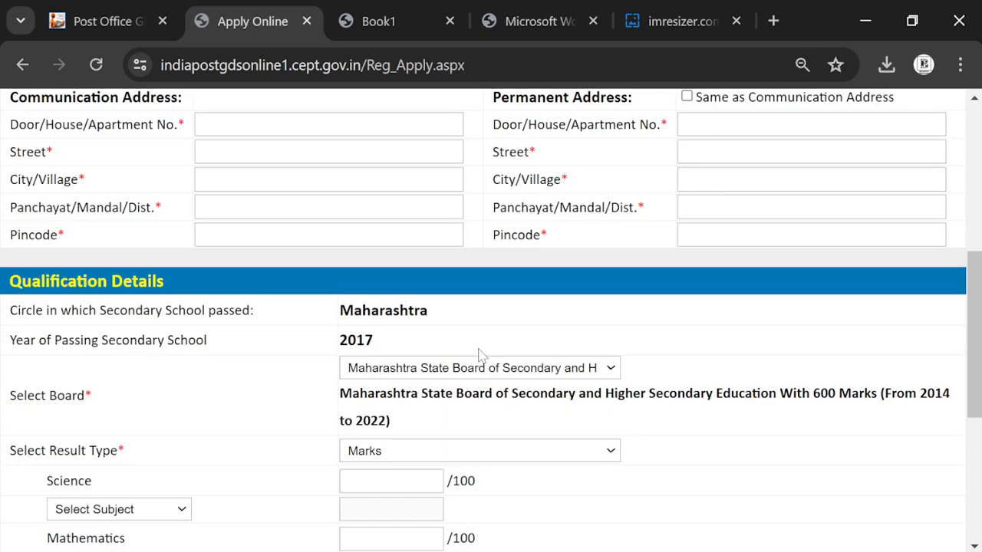
{"action": "scroll", "coordinate": [476, 355], "scroll_direction": "down", "scroll_amount": 3}
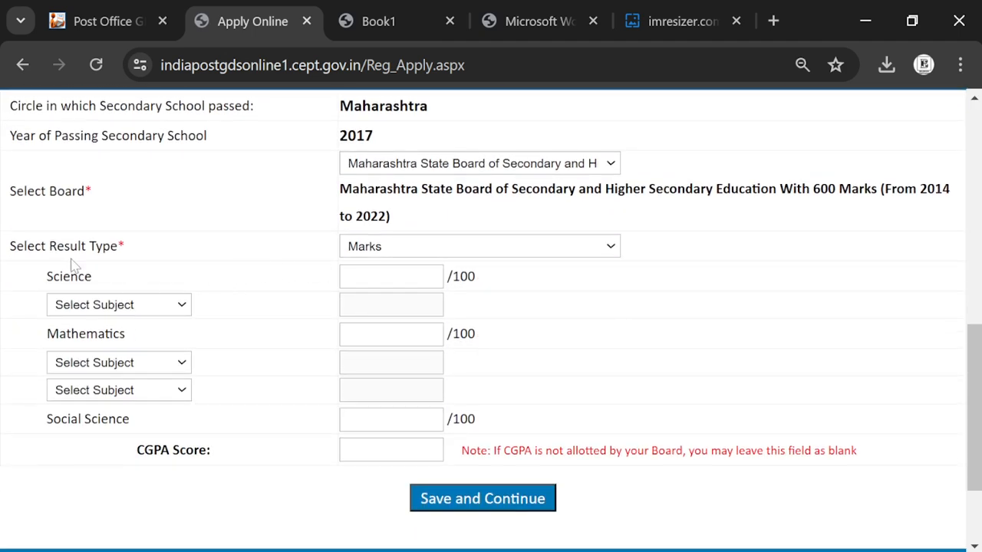
{"action": "left_click_drag", "start_coordinate": [16, 247], "coordinate": [161, 246]}
{"action": "left_click", "coordinate": [188, 246]}
{"action": "left_click", "coordinate": [588, 253]}
{"action": "left_click", "coordinate": [523, 284]}
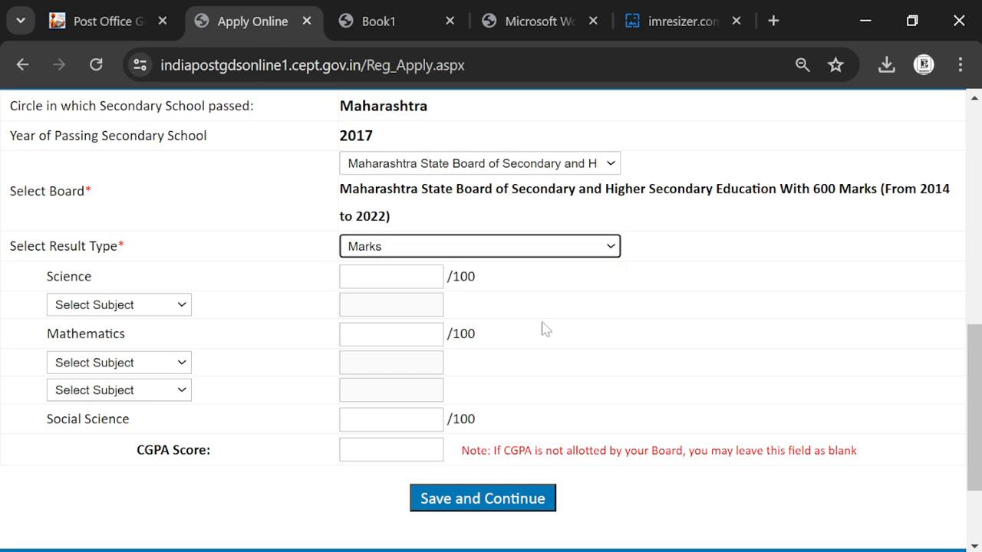
- Choose Second Language English, First Language Marathi and Third Language Hindi as the three selectable subjects
{"action": "left_click", "coordinate": [170, 308]}
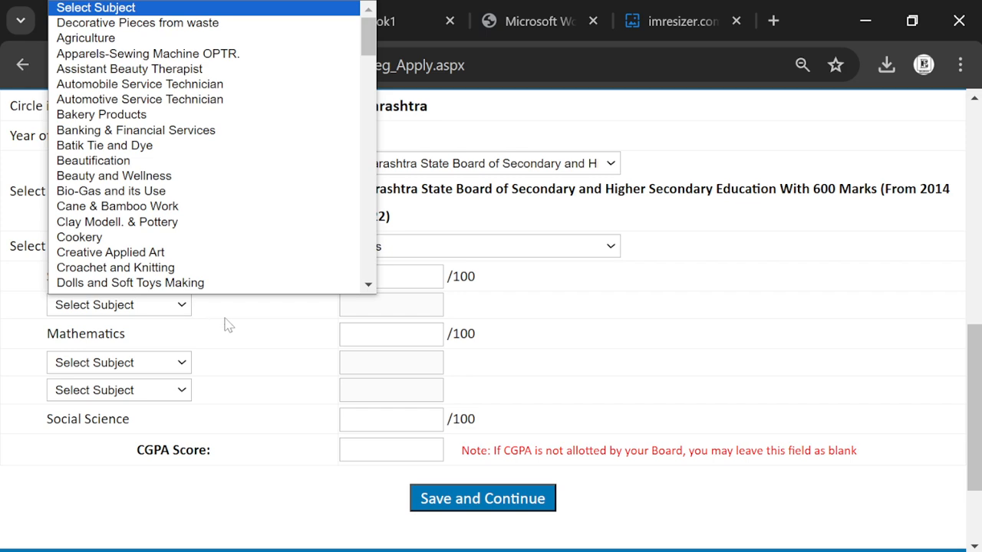
{"action": "scroll", "coordinate": [213, 175], "scroll_direction": "down", "scroll_amount": 10}
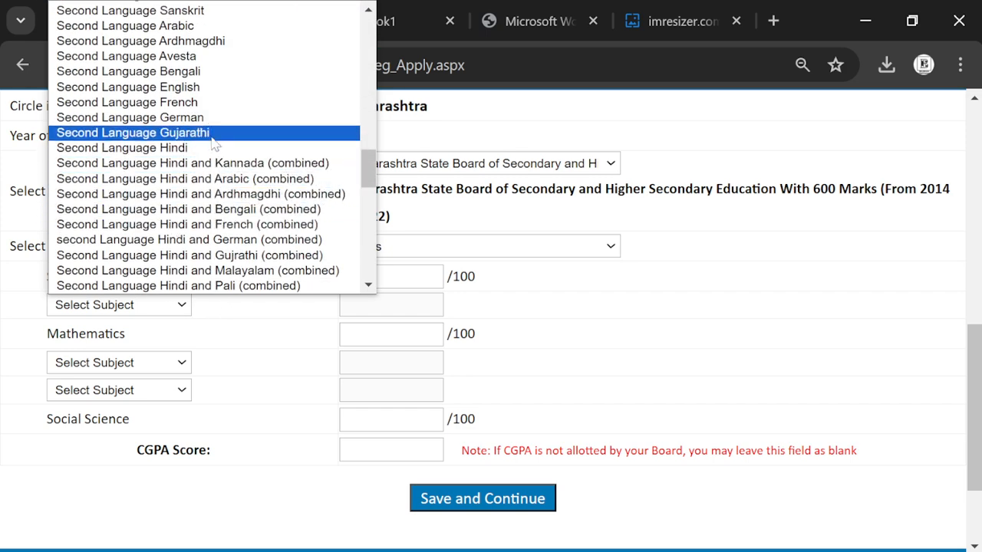
{"action": "left_click", "coordinate": [217, 94]}
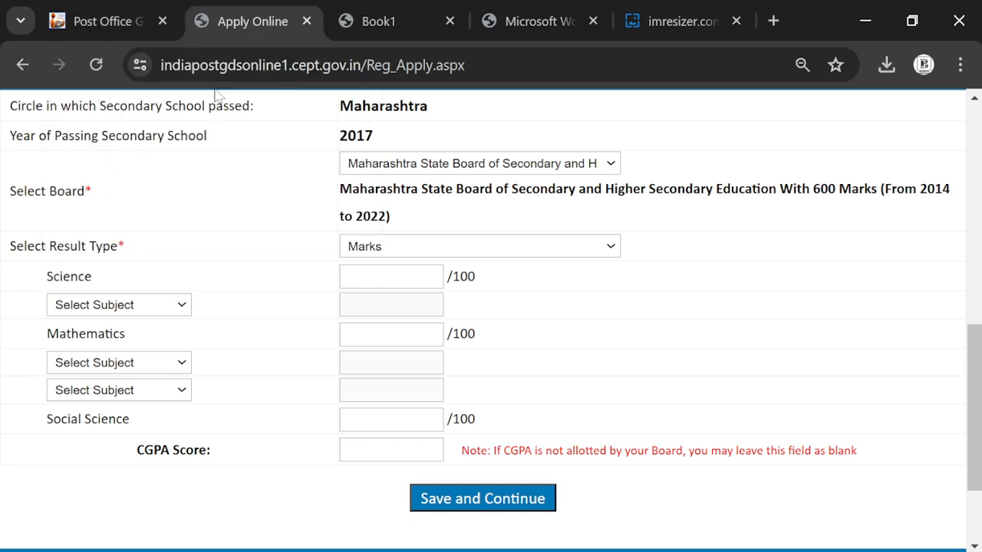
{"action": "left_click", "coordinate": [177, 368]}
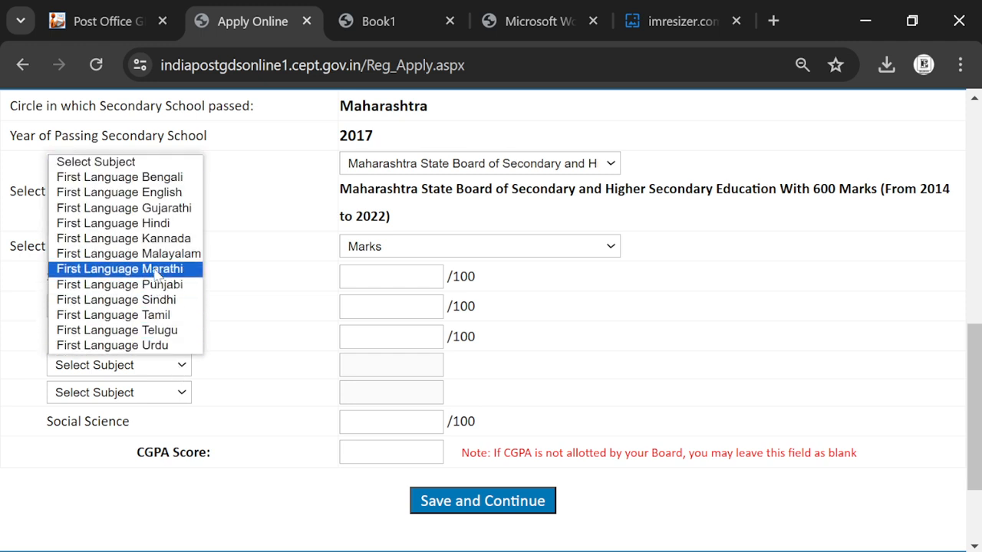
{"action": "left_click", "coordinate": [158, 270]}
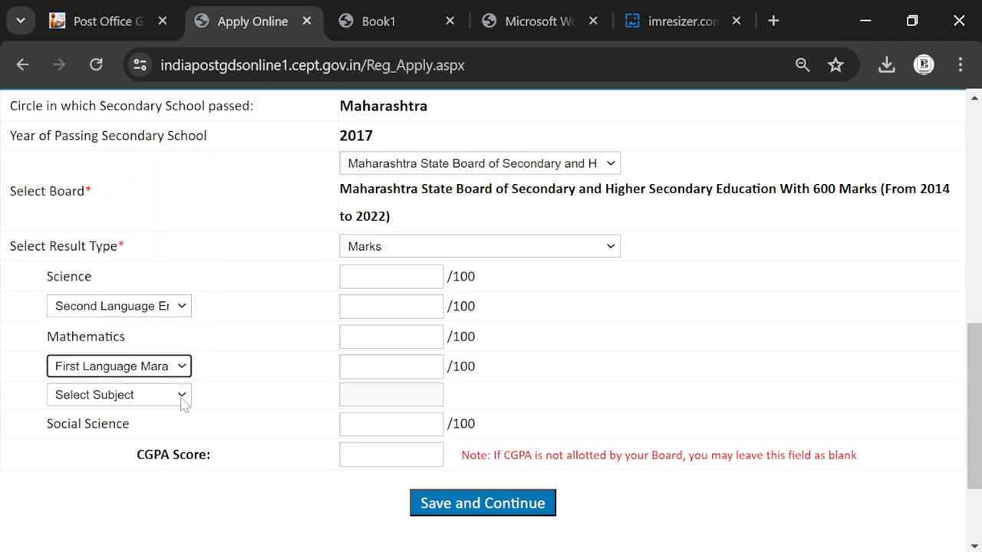
{"action": "left_click", "coordinate": [184, 397]}
{"action": "left_click", "coordinate": [176, 221]}
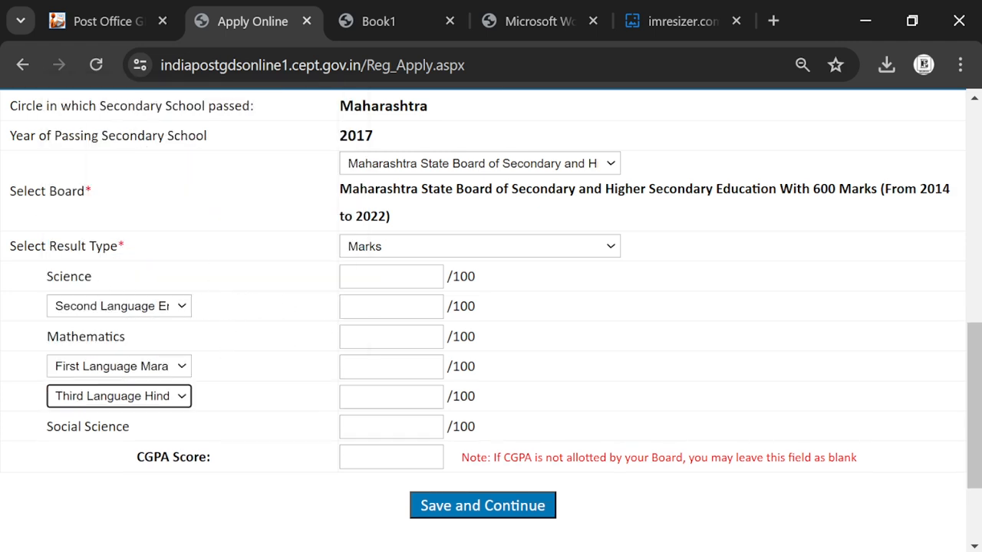
- Enter marks of 50 for Science, 56 for Second Language English and 52 for Mathematics
{"action": "left_click_drag", "start_coordinate": [53, 277], "coordinate": [281, 292]}
{"action": "left_click", "coordinate": [391, 277]}
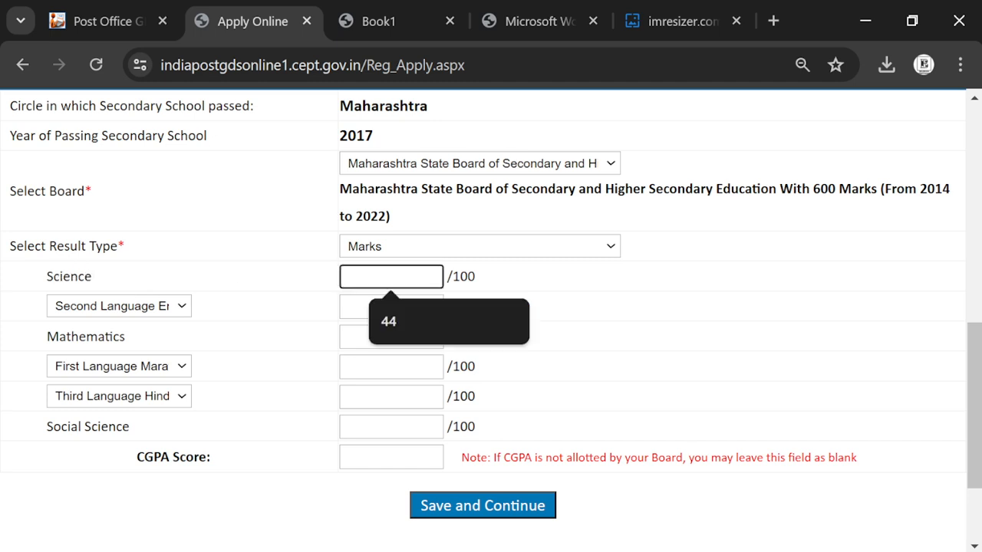
{"action": "type", "text": "50"}
{"action": "left_click", "coordinate": [392, 307]}
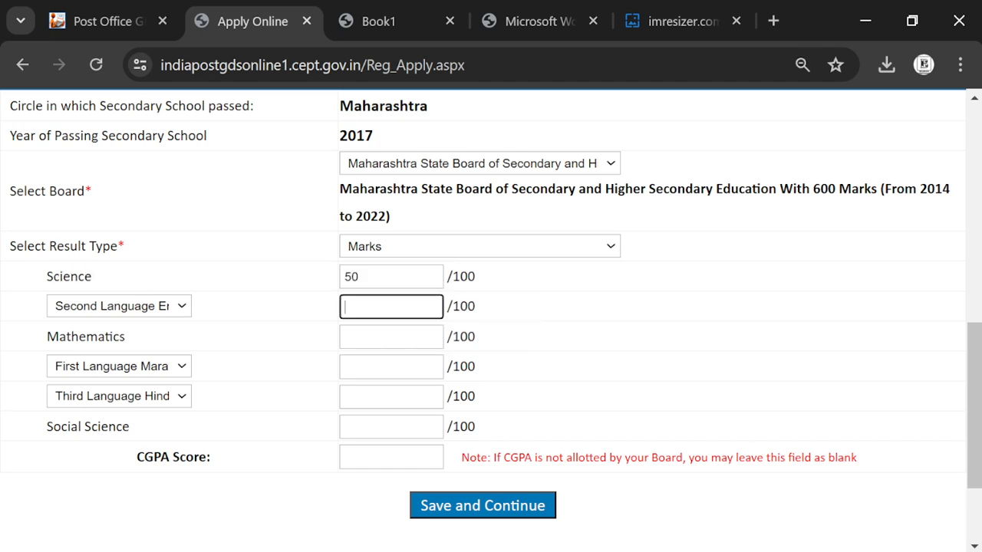
{"action": "type", "text": "56"}
{"action": "left_click", "coordinate": [391, 336]}
{"action": "type", "text": "52"}
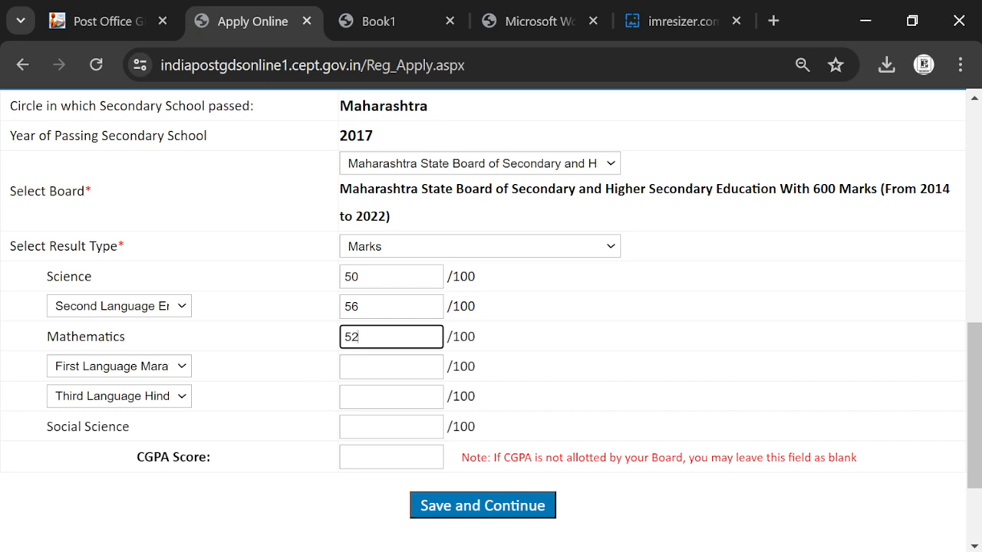
- Enter marks of 59 for First Language Marathi, 59 for Third Language Hindi and 70 for Social Science
{"action": "left_click", "coordinate": [391, 367]}
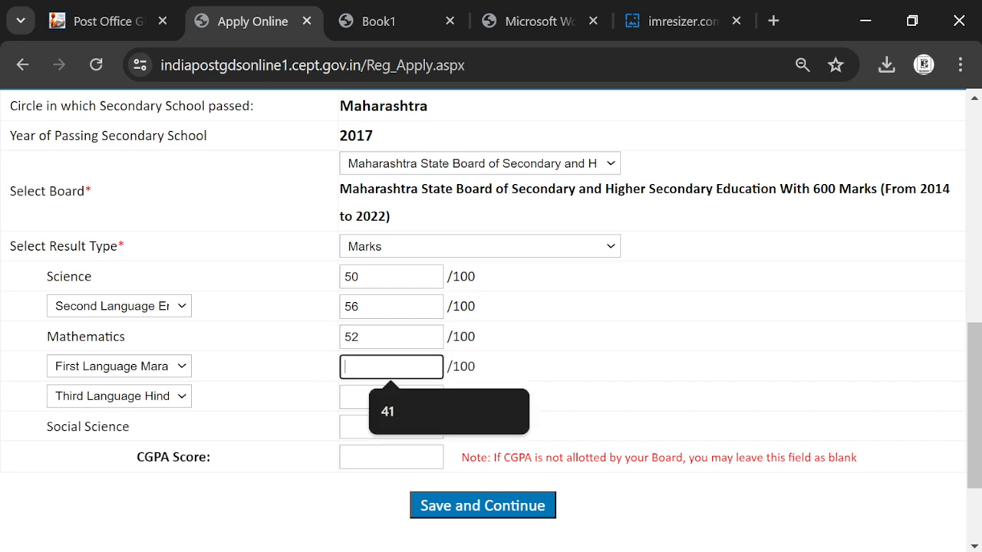
{"action": "type", "text": "59"}
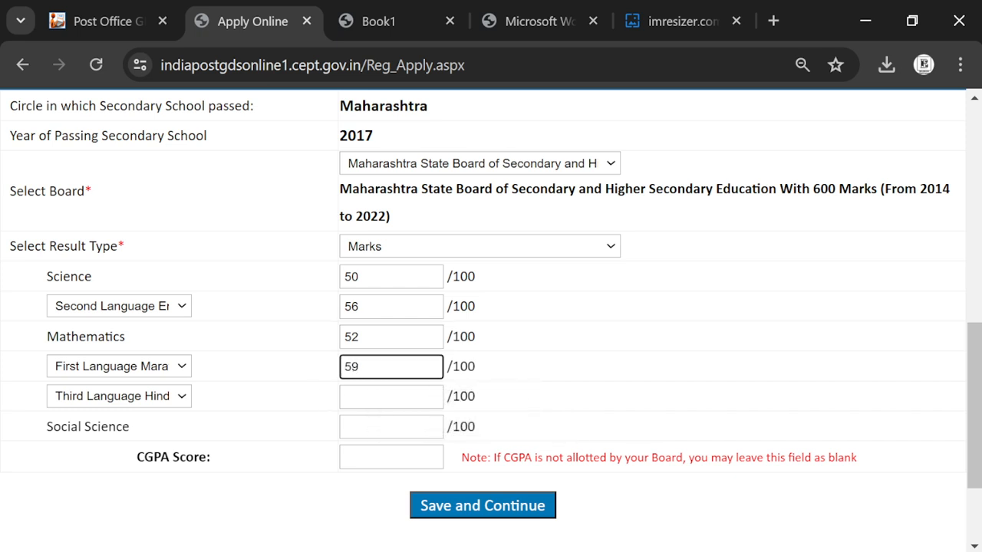
{"action": "left_click", "coordinate": [391, 397]}
{"action": "type", "text": "59"}
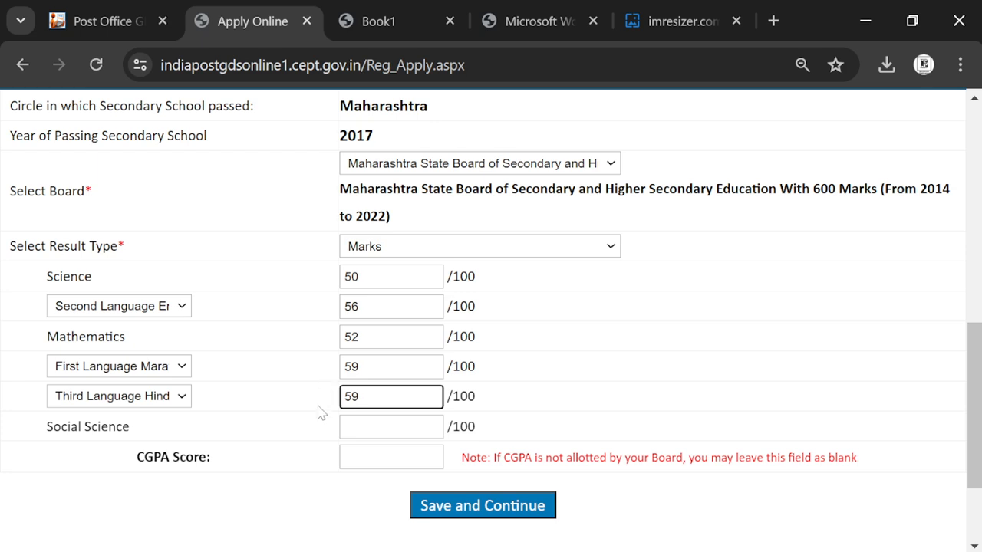
{"action": "left_click", "coordinate": [391, 427]}
{"action": "type", "text": "70"}
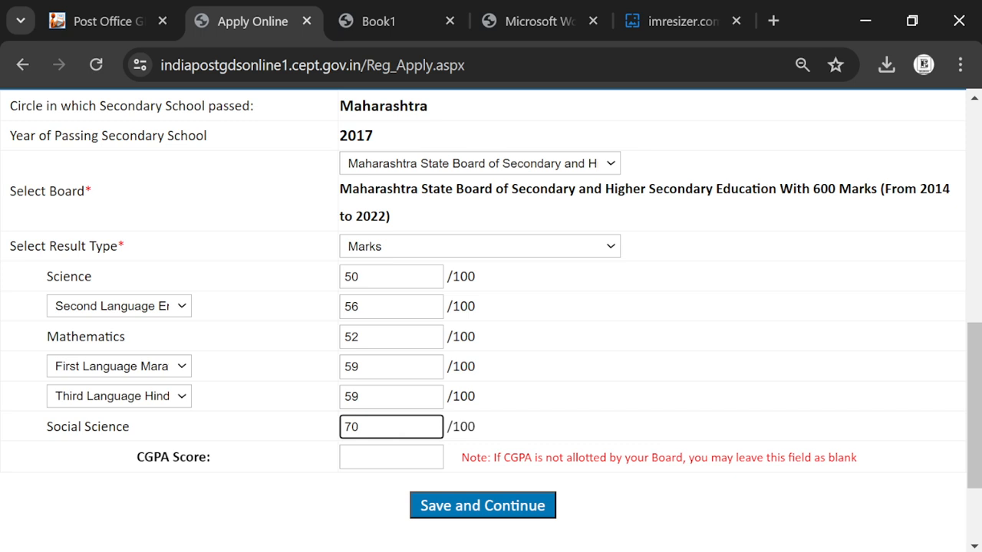
- Check the subject entries, then save the application form and continue to the preferences page
{"action": "left_click_drag", "start_coordinate": [69, 278], "coordinate": [93, 283]}
{"action": "left_click", "coordinate": [103, 367]}
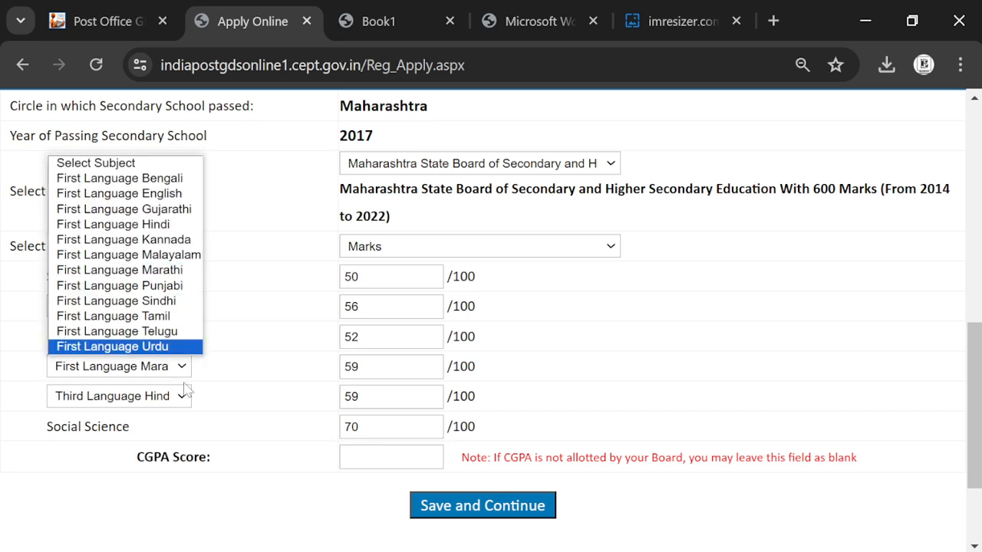
{"action": "left_click", "coordinate": [251, 360]}
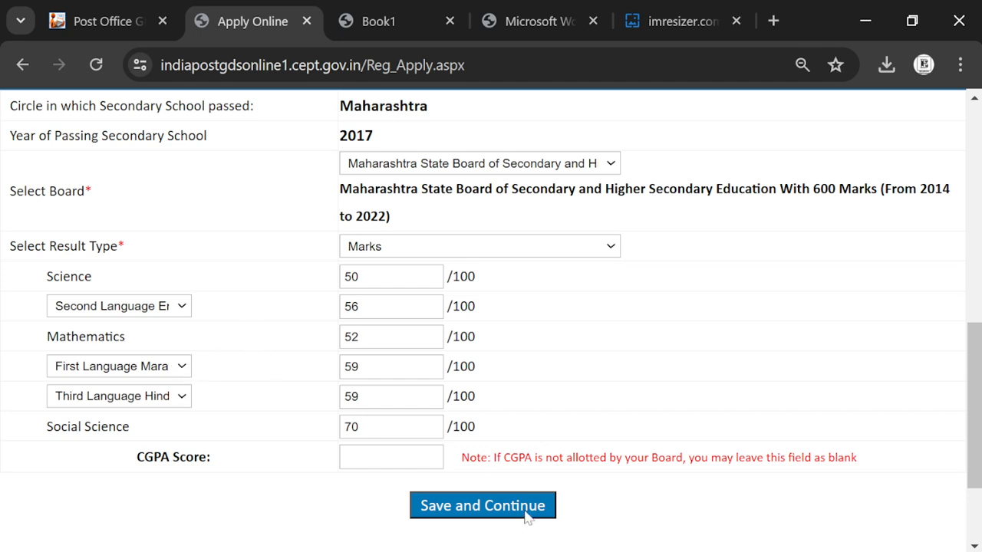
{"action": "scroll", "coordinate": [586, 447], "scroll_direction": "up", "scroll_amount": 2}
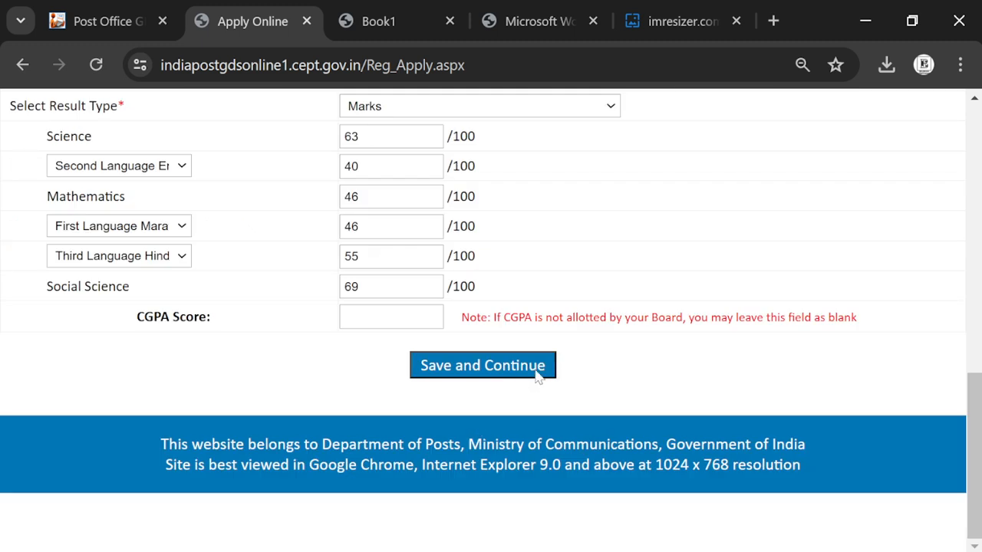
{"action": "left_click", "coordinate": [537, 366]}
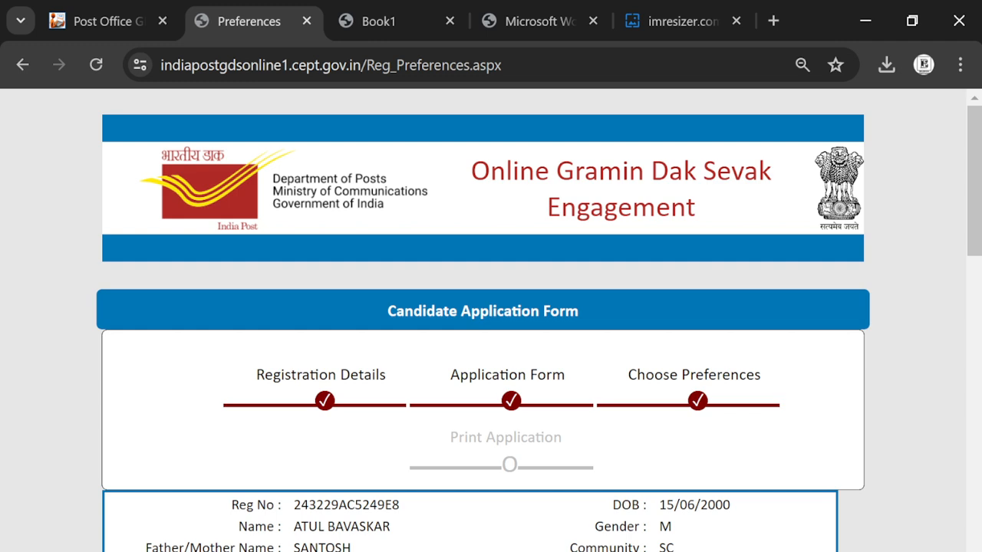
- Select Dhule Division as the division applying for within the Maharashtra circle
{"action": "scroll", "coordinate": [565, 376], "scroll_direction": "down", "scroll_amount": 5}
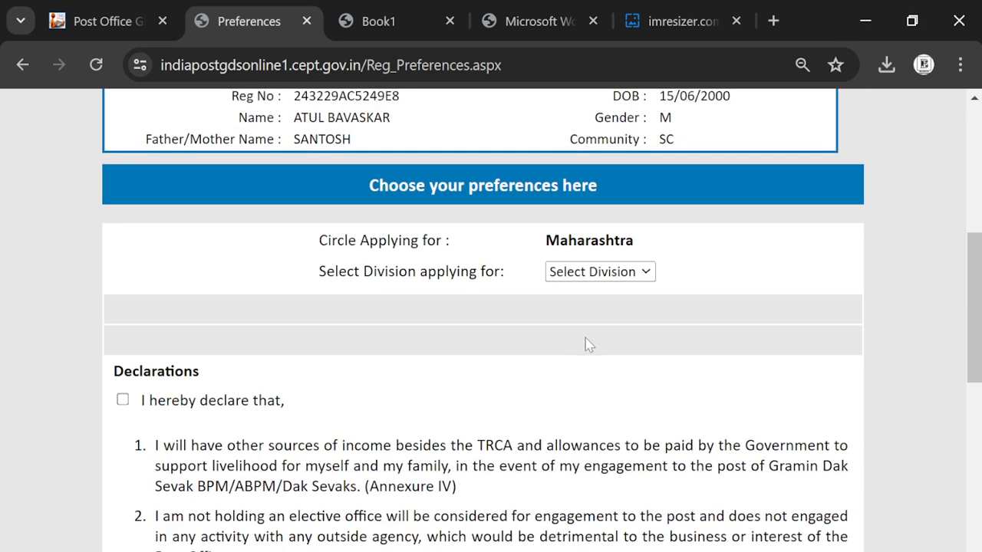
{"action": "scroll", "coordinate": [589, 331], "scroll_direction": "up", "scroll_amount": 3}
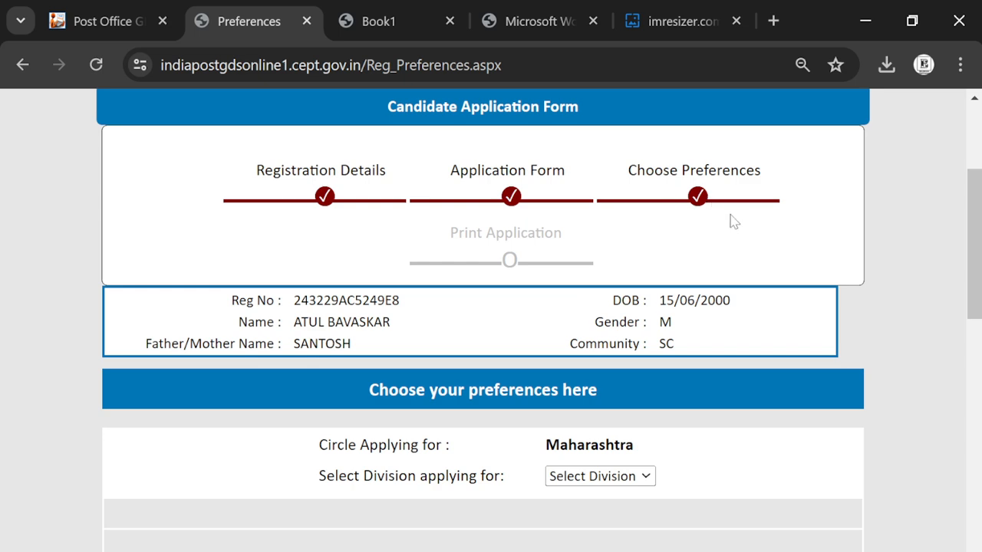
{"action": "scroll", "coordinate": [713, 246], "scroll_direction": "down", "scroll_amount": 1}
{"action": "left_click", "coordinate": [639, 377]}
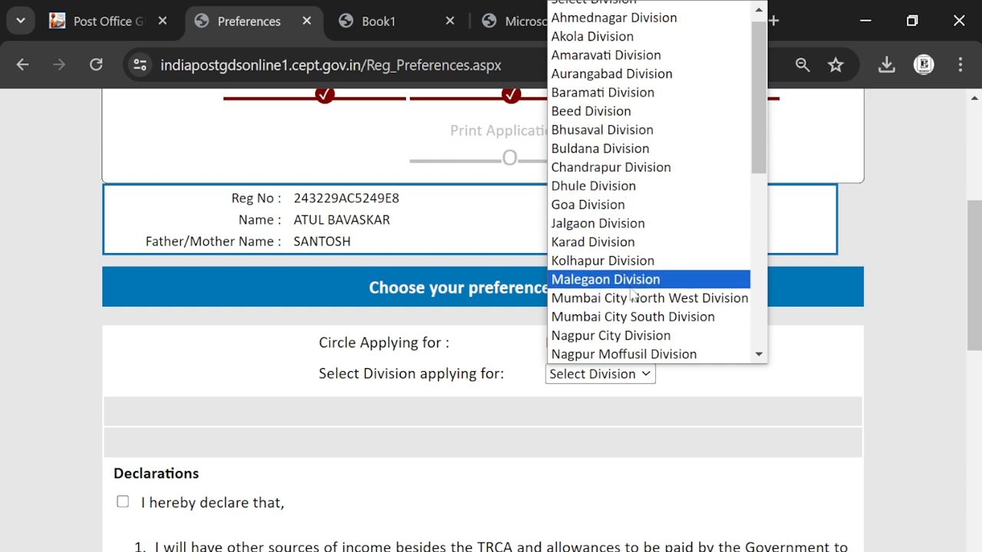
{"action": "left_click", "coordinate": [652, 197]}
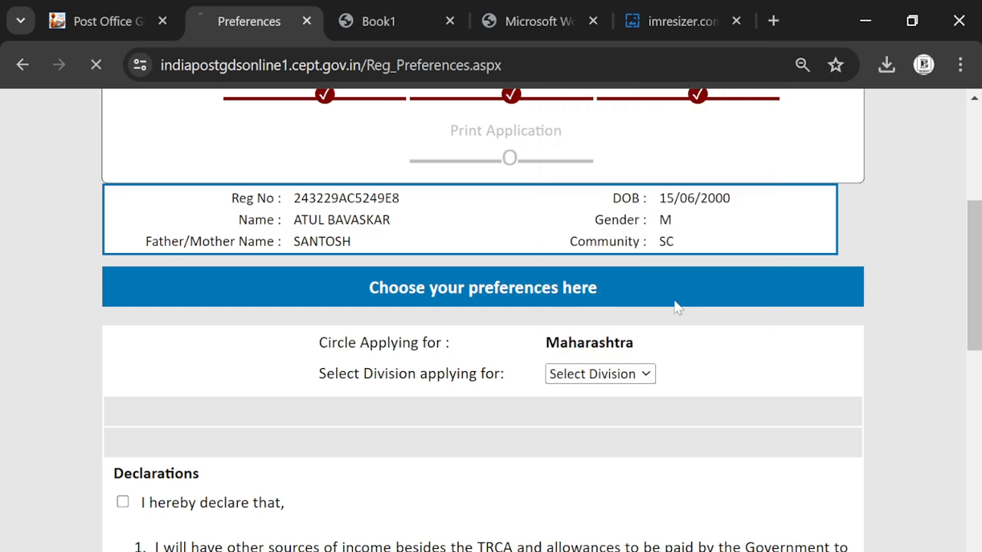
- Enter post preference 1 for Akkalkuwa S.O, 2 for Ankushvihir B.O and 3 for Behed B.O
{"action": "scroll", "coordinate": [523, 391], "scroll_direction": "down", "scroll_amount": 1}
{"action": "scroll", "coordinate": [455, 370], "scroll_direction": "down", "scroll_amount": 1}
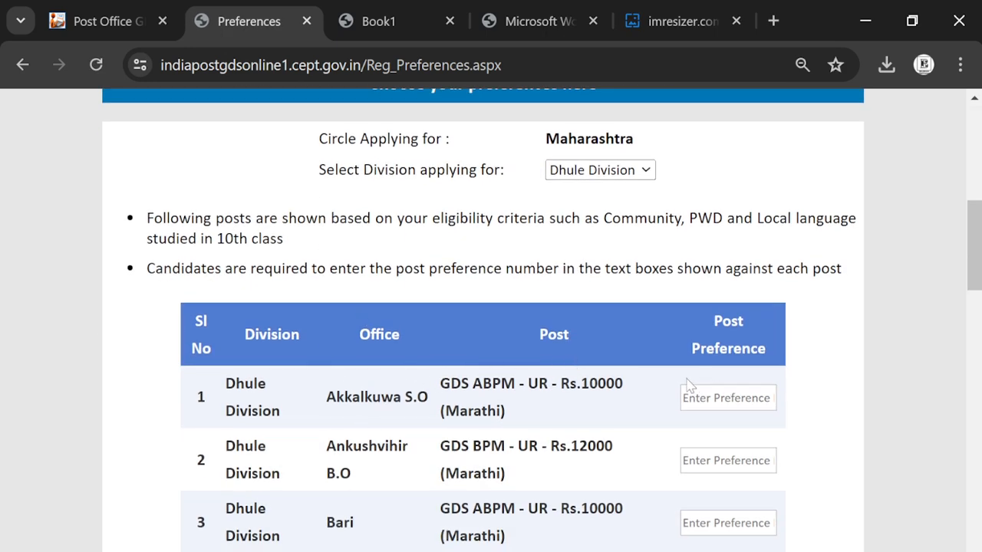
{"action": "scroll", "coordinate": [646, 377], "scroll_direction": "down", "scroll_amount": 1}
{"action": "left_click", "coordinate": [728, 296]}
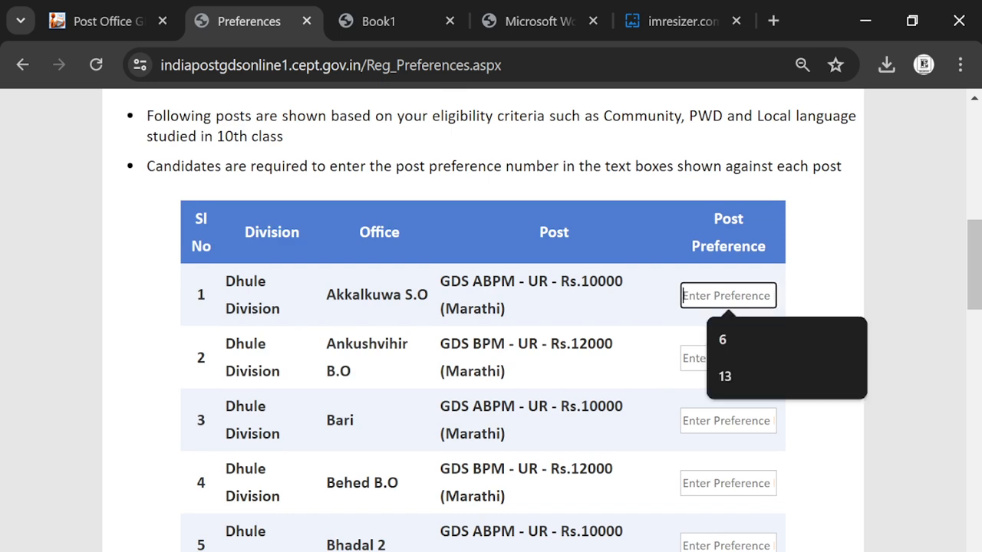
{"action": "type", "text": "1"}
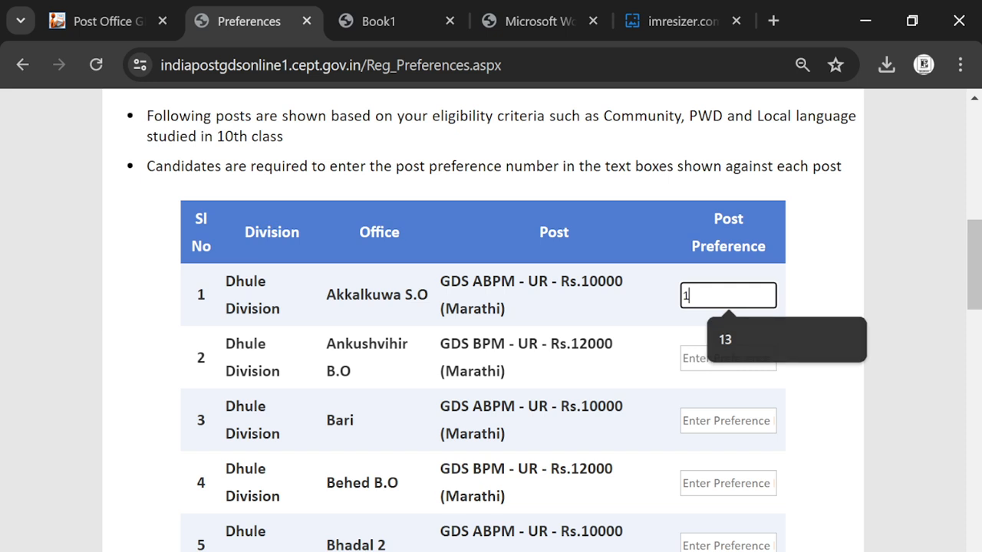
{"action": "key", "text": "Tab"}
{"action": "type", "text": "1"}
{"action": "key", "text": "BackSpace"}
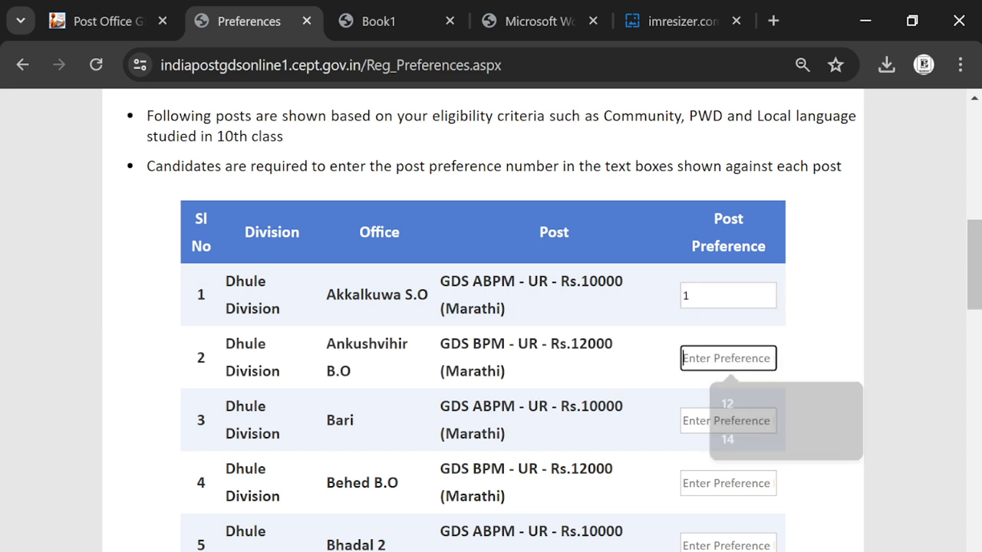
{"action": "type", "text": "2"}
{"action": "key", "text": "Tab"}
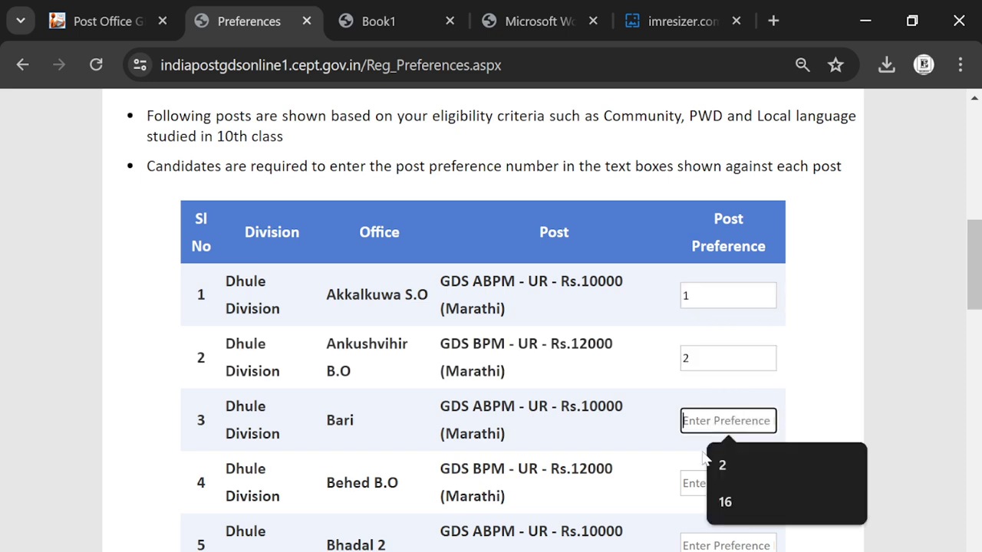
{"action": "key", "text": "Tab"}
{"action": "type", "text": "3"}
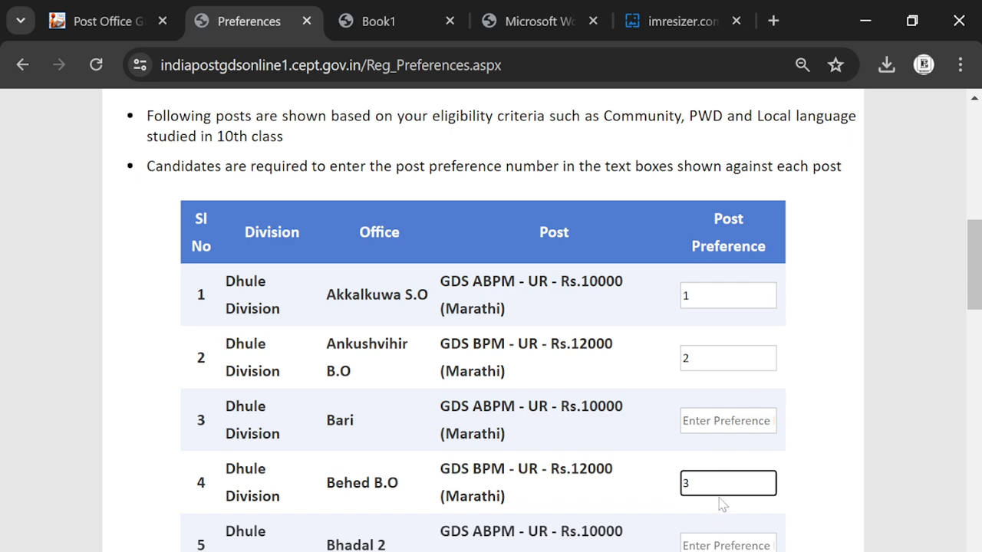
- Enter post preference 5 for Bari and 6 for the Bhadal 2 GDS ABPM post
{"action": "scroll", "coordinate": [713, 460], "scroll_direction": "down", "scroll_amount": 3}
{"action": "left_click", "coordinate": [706, 217]}
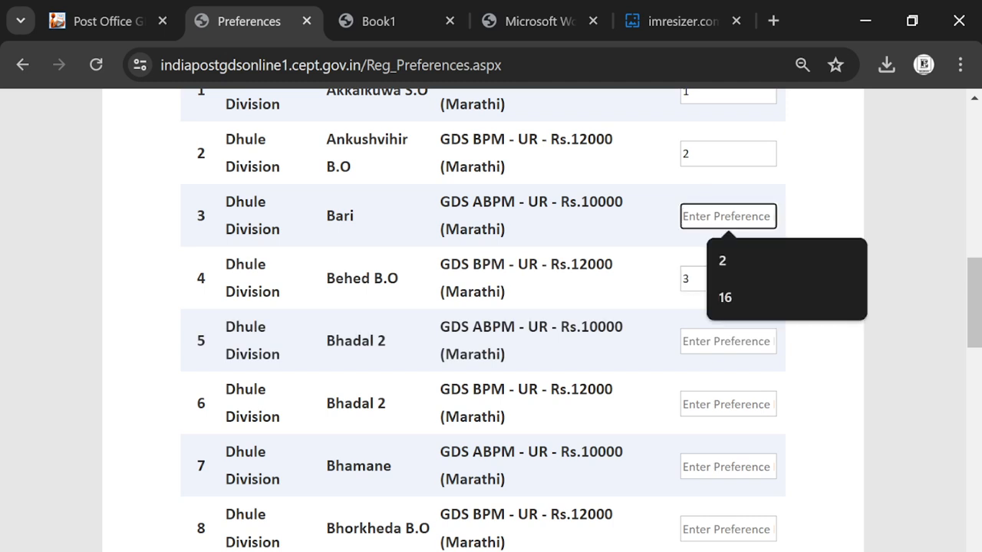
{"action": "type", "text": "5"}
{"action": "left_click", "coordinate": [714, 341]}
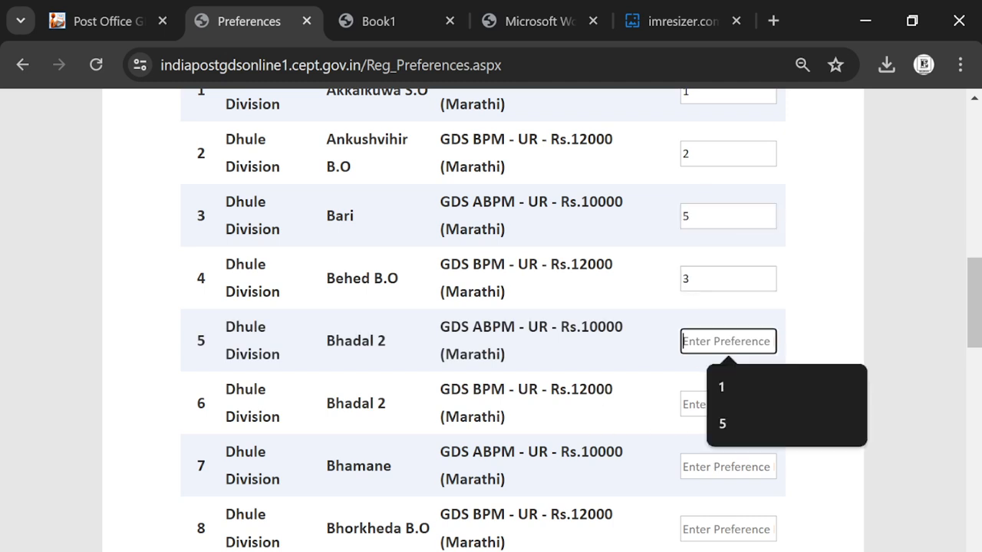
{"action": "type", "text": "6"}
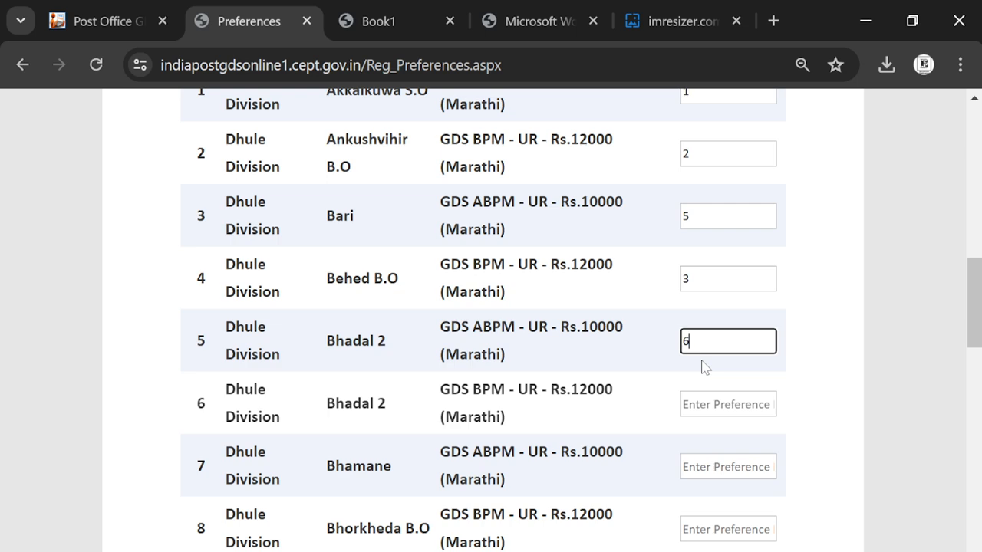
- Look through the divisions offered for document verification in the Maharashtra circle without changing the selection
{"action": "scroll", "coordinate": [706, 366], "scroll_direction": "down", "scroll_amount": 1}
{"action": "scroll", "coordinate": [706, 324], "scroll_direction": "down", "scroll_amount": 3}
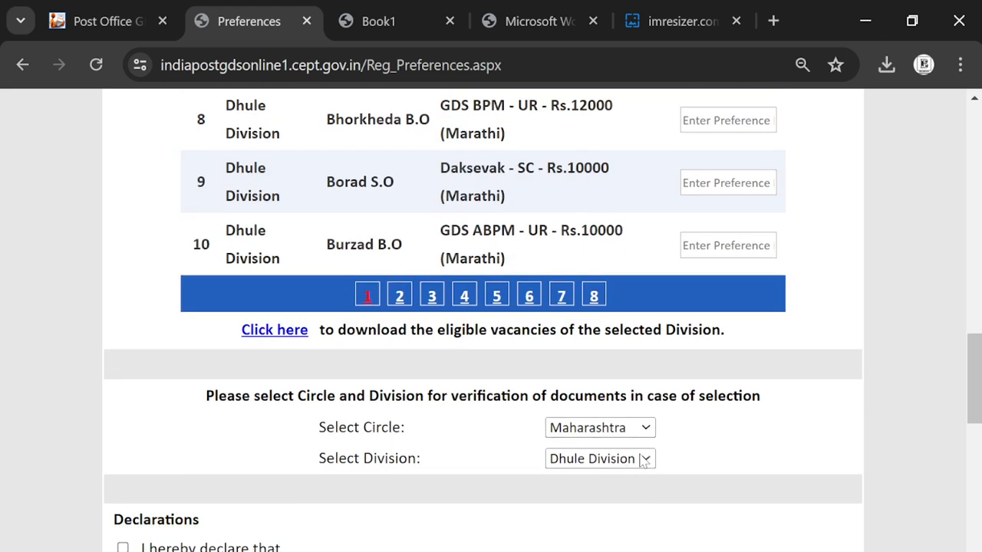
{"action": "left_click", "coordinate": [643, 458]}
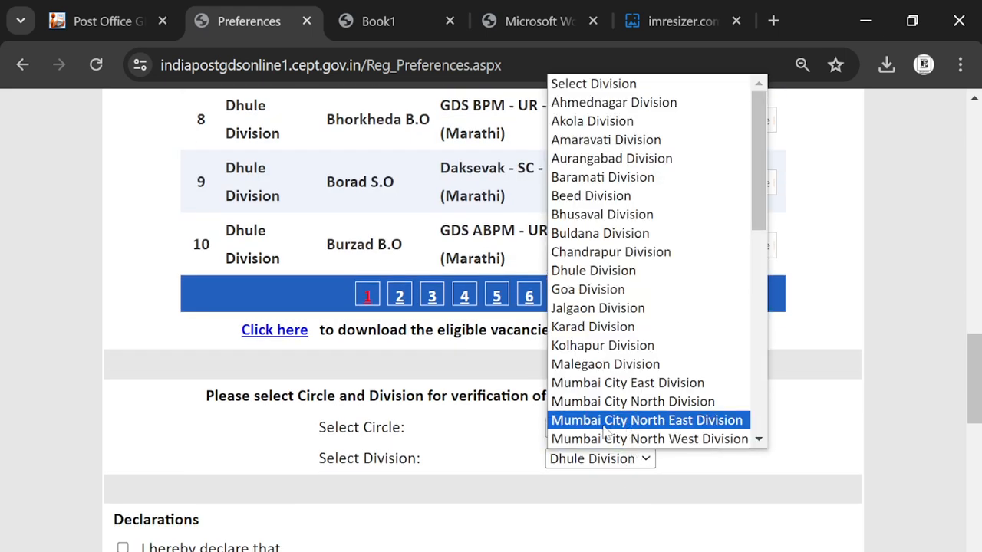
{"action": "left_click", "coordinate": [825, 440]}
{"action": "left_click", "coordinate": [608, 462]}
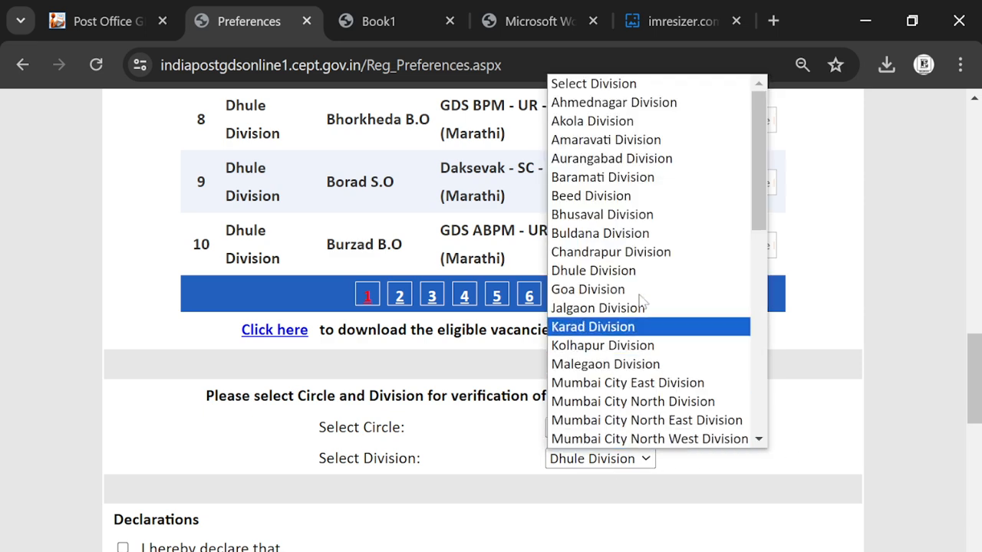
{"action": "left_click", "coordinate": [825, 453]}
- Accept the applicant declarations on the preferences page
{"action": "scroll", "coordinate": [640, 471], "scroll_direction": "down", "scroll_amount": 1}
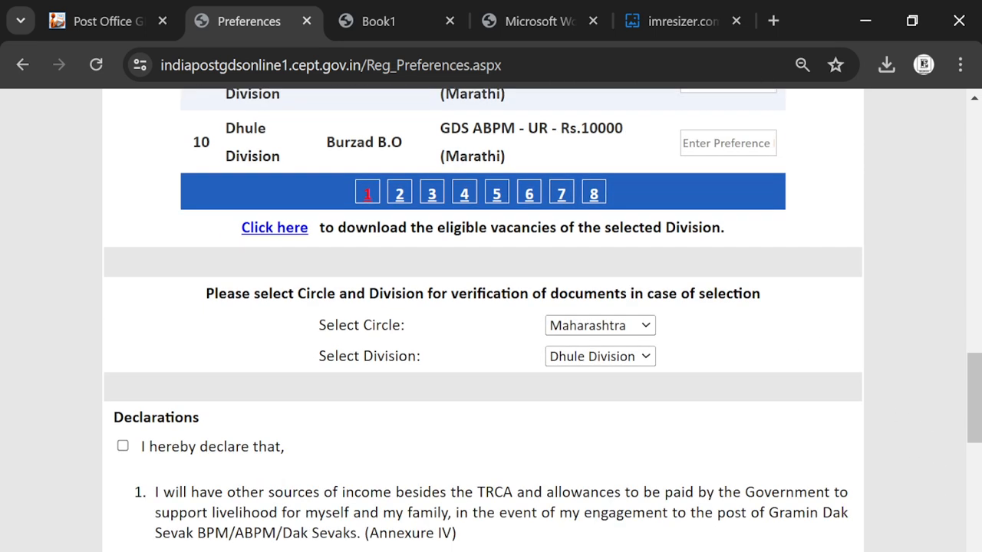
{"action": "left_click", "coordinate": [122, 445]}
{"action": "scroll", "coordinate": [125, 452], "scroll_direction": "down", "scroll_amount": 2}
{"action": "scroll", "coordinate": [511, 451], "scroll_direction": "down", "scroll_amount": 8}
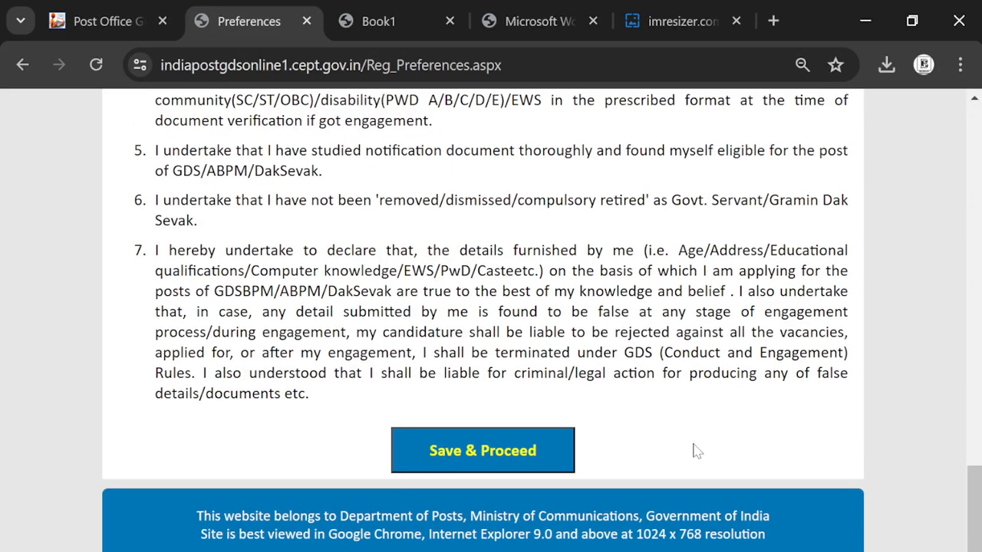
- Review the post preferences, the circle and division for document verification, and the accepted declarations before submitting
{"action": "scroll", "coordinate": [692, 451], "scroll_direction": "up", "scroll_amount": 15}
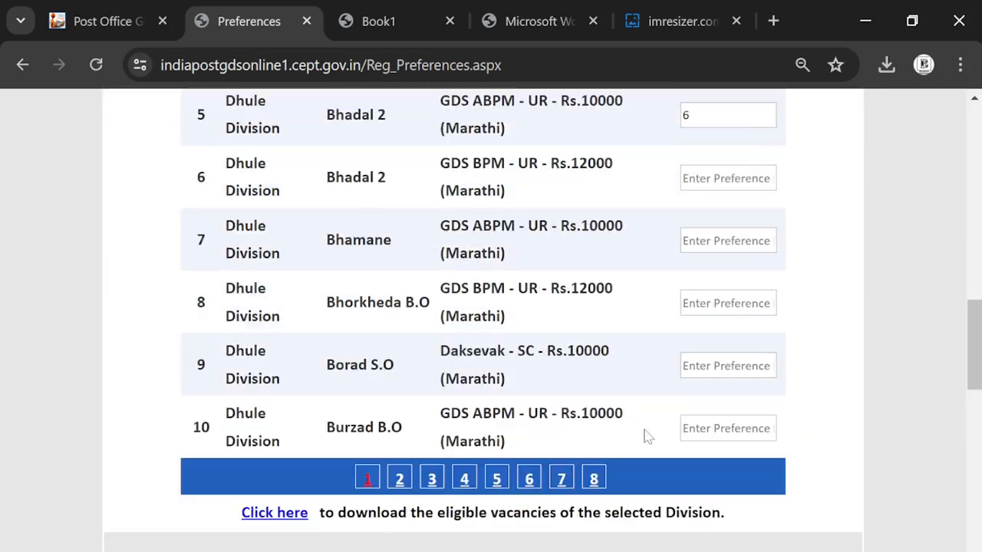
{"action": "scroll", "coordinate": [641, 432], "scroll_direction": "up", "scroll_amount": 5}
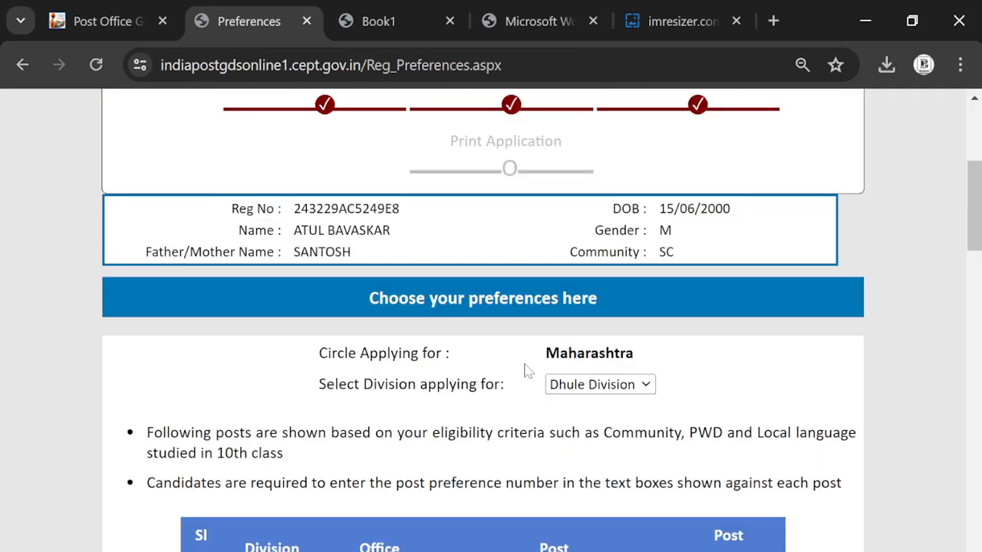
{"action": "scroll", "coordinate": [640, 228], "scroll_direction": "down", "scroll_amount": 15}
{"action": "scroll", "coordinate": [613, 230], "scroll_direction": "up", "scroll_amount": 8}
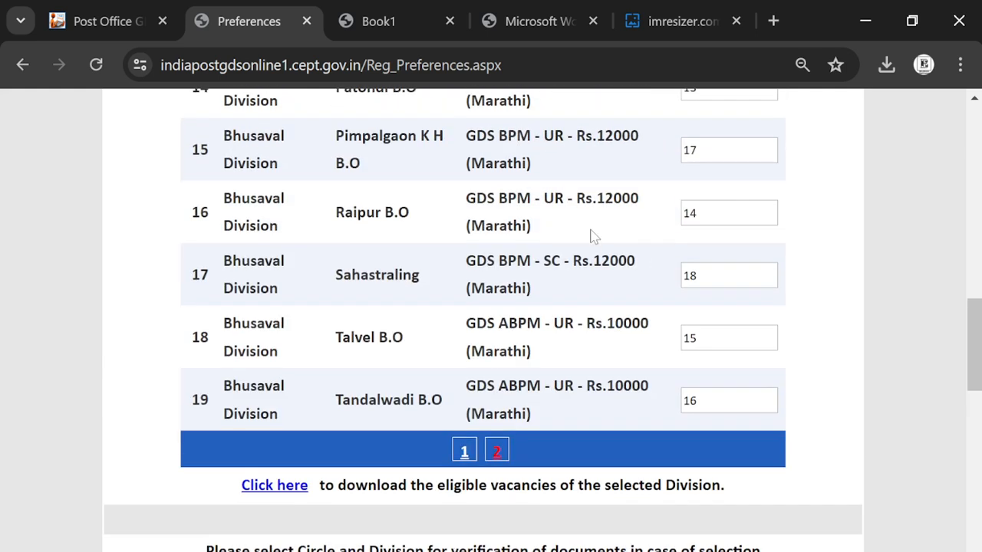
{"action": "scroll", "coordinate": [705, 246], "scroll_direction": "down", "scroll_amount": 3}
{"action": "scroll", "coordinate": [706, 263], "scroll_direction": "down", "scroll_amount": 4}
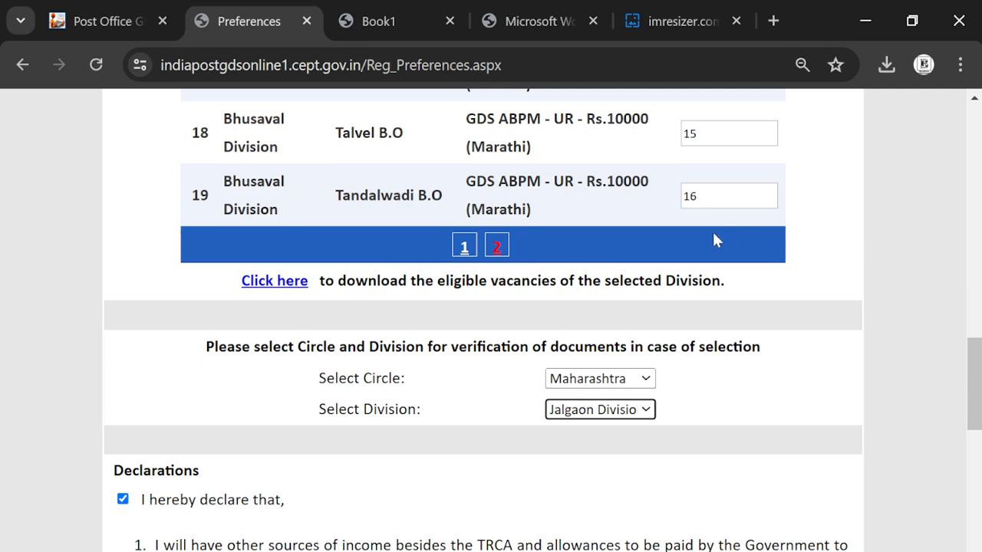
{"action": "scroll", "coordinate": [690, 253], "scroll_direction": "down", "scroll_amount": 3}
{"action": "scroll", "coordinate": [602, 332], "scroll_direction": "down", "scroll_amount": 3}
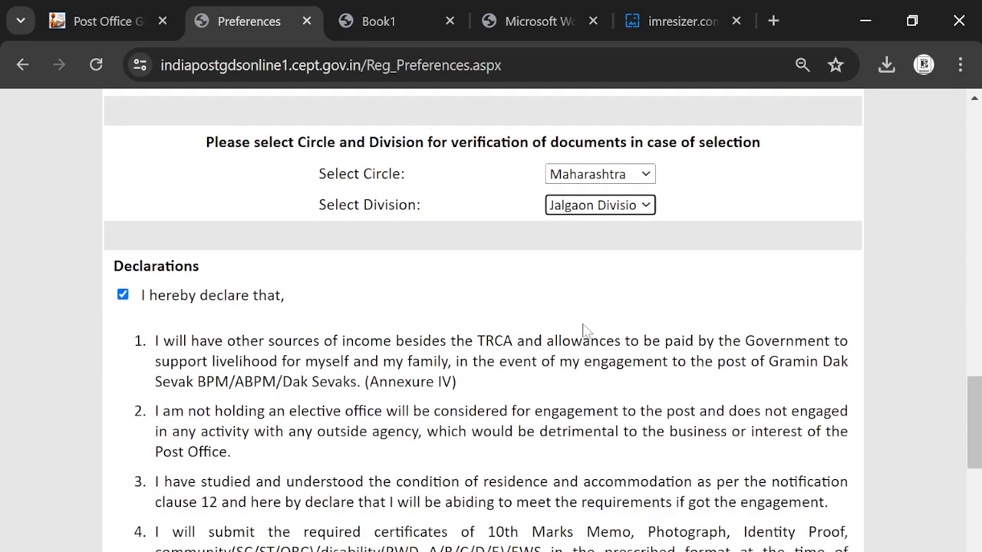
{"action": "scroll", "coordinate": [477, 327], "scroll_direction": "down", "scroll_amount": 1}
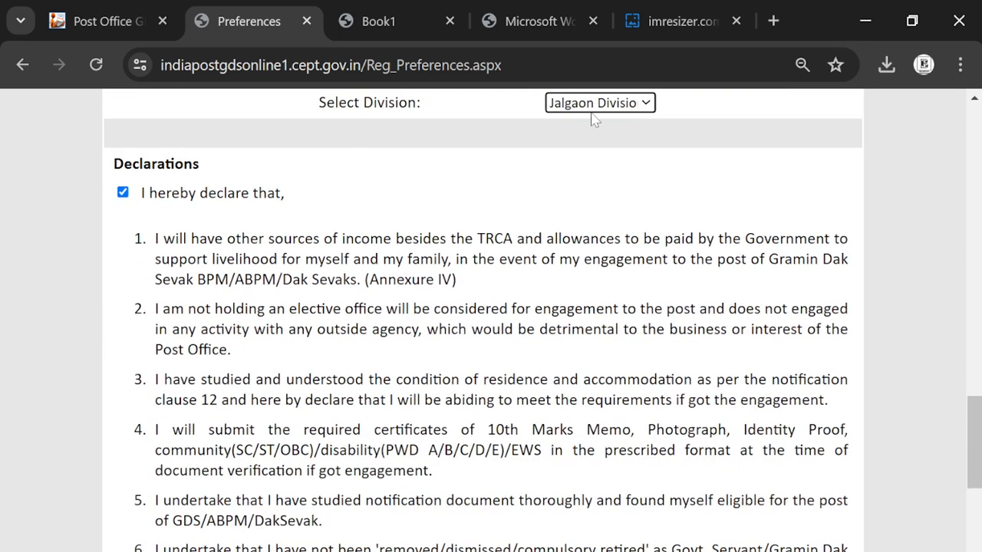
{"action": "scroll", "coordinate": [631, 228], "scroll_direction": "up", "scroll_amount": 2}
{"action": "scroll", "coordinate": [148, 174], "scroll_direction": "down", "scroll_amount": 4}
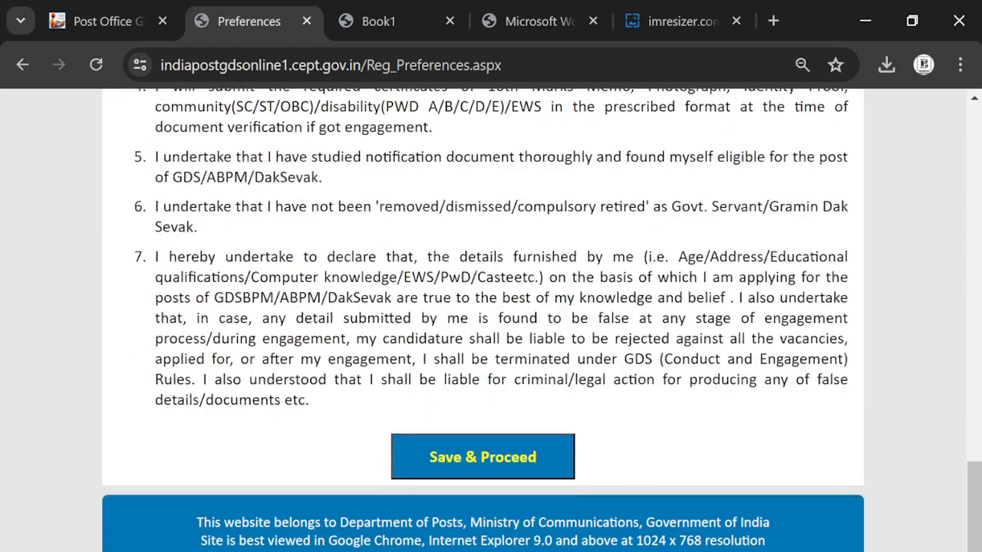
{"action": "scroll", "coordinate": [148, 174], "scroll_direction": "up", "scroll_amount": 4}
{"action": "scroll", "coordinate": [148, 174], "scroll_direction": "up", "scroll_amount": 1}
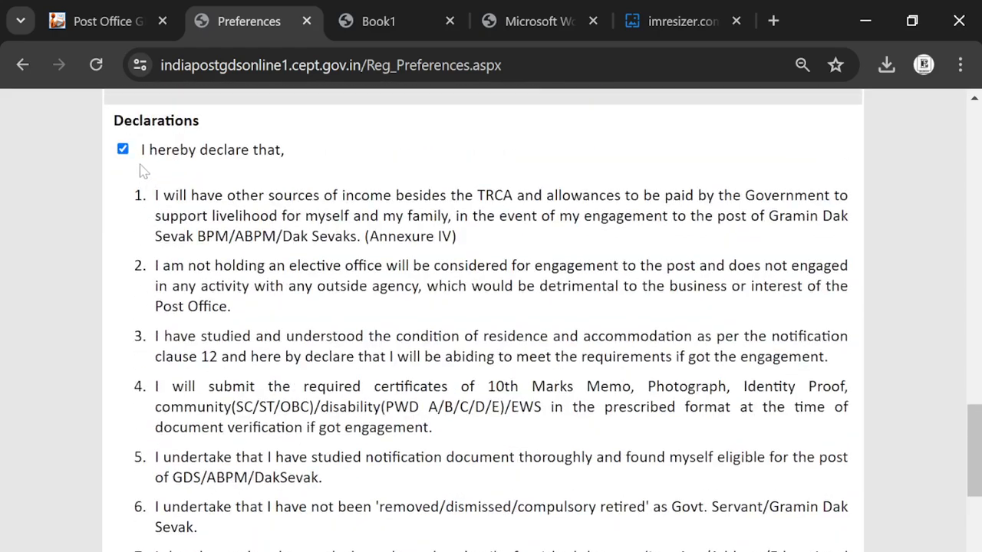
- Save the preferences to submit the application, acknowledge the confirmation and continue to the printable application
{"action": "scroll", "coordinate": [148, 174], "scroll_direction": "down", "scroll_amount": 2}
{"action": "scroll", "coordinate": [477, 452], "scroll_direction": "down", "scroll_amount": 1}
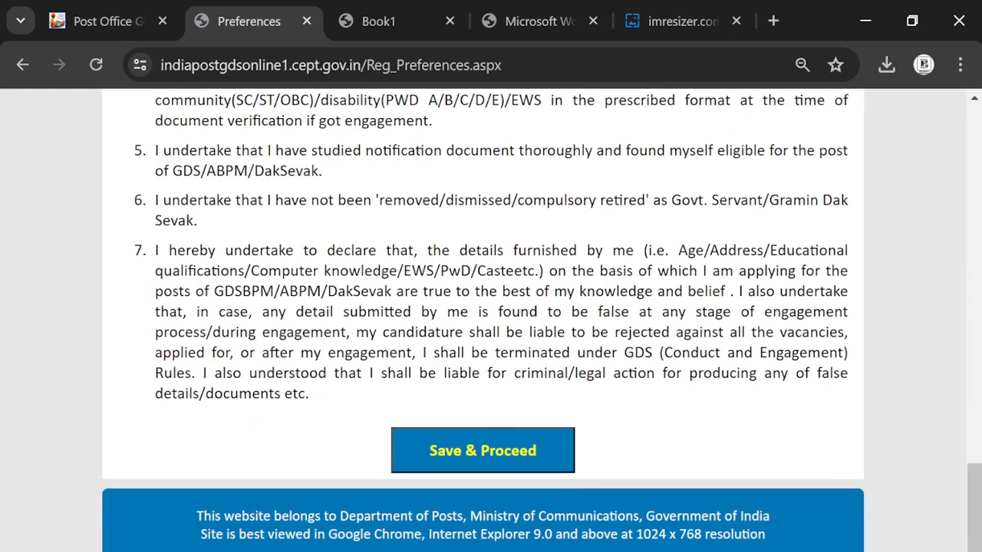
{"action": "left_click", "coordinate": [475, 452]}
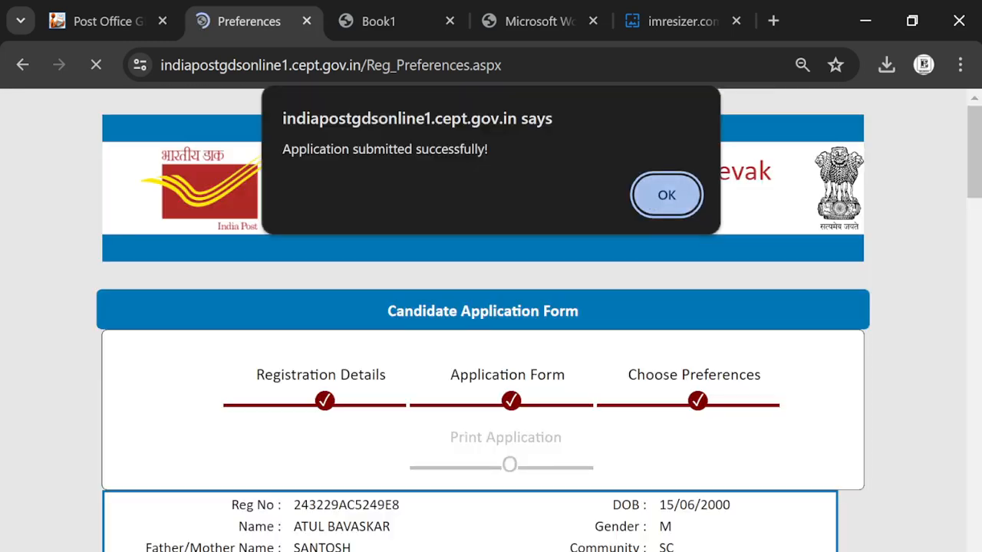
{"action": "left_click", "coordinate": [661, 194]}
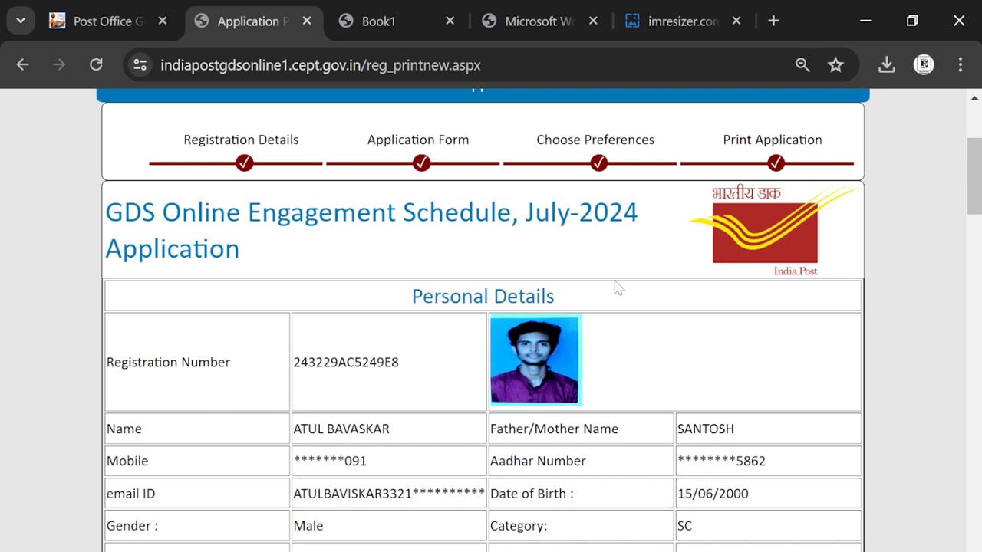
- Review the personal details, address details and subject marks in the submitted application
{"action": "scroll", "coordinate": [583, 280], "scroll_direction": "up", "scroll_amount": 1}
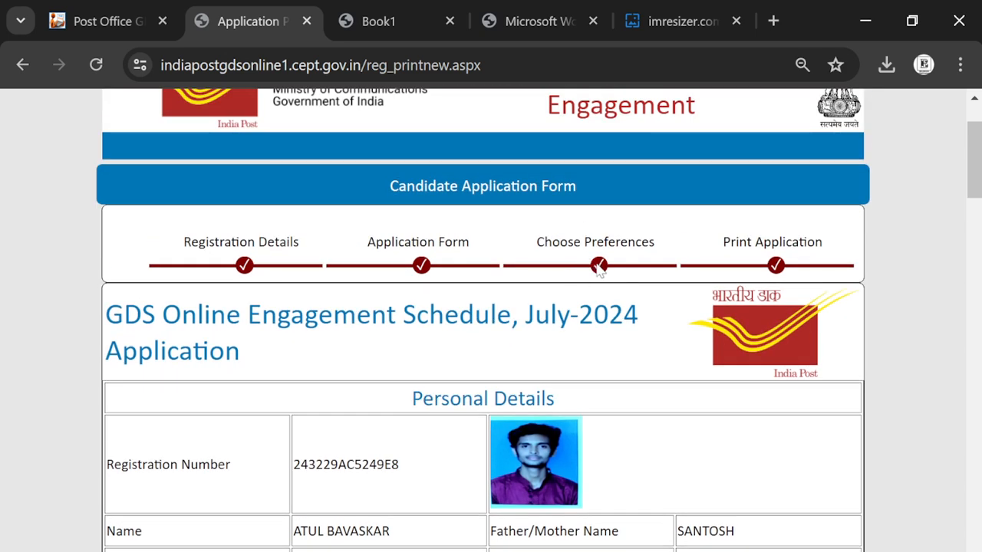
{"action": "scroll", "coordinate": [711, 284], "scroll_direction": "down", "scroll_amount": 1}
{"action": "scroll", "coordinate": [713, 283], "scroll_direction": "up", "scroll_amount": 1}
{"action": "scroll", "coordinate": [712, 284], "scroll_direction": "down", "scroll_amount": 1}
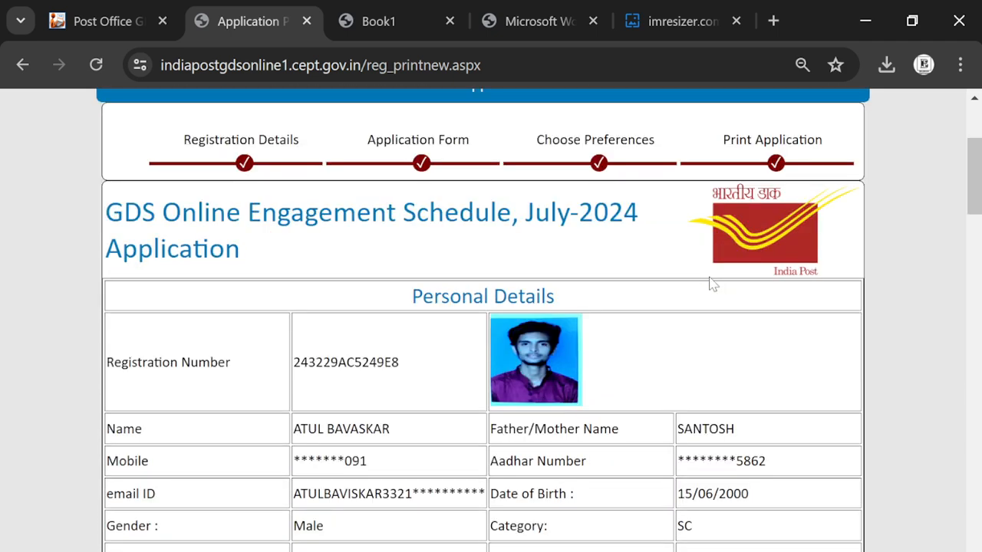
{"action": "scroll", "coordinate": [711, 284], "scroll_direction": "down", "scroll_amount": 1}
{"action": "scroll", "coordinate": [712, 284], "scroll_direction": "down", "scroll_amount": 1}
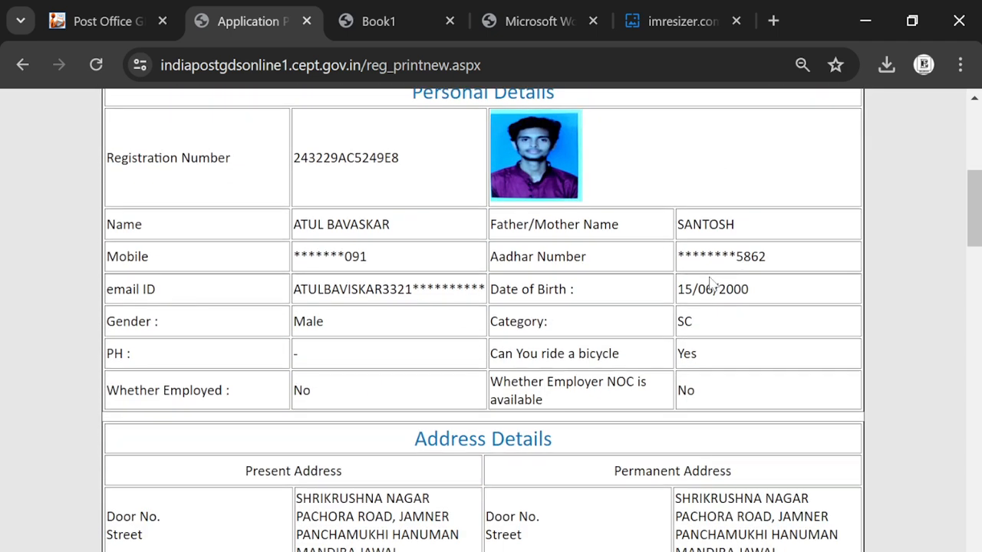
{"action": "scroll", "coordinate": [632, 300], "scroll_direction": "down", "scroll_amount": 2}
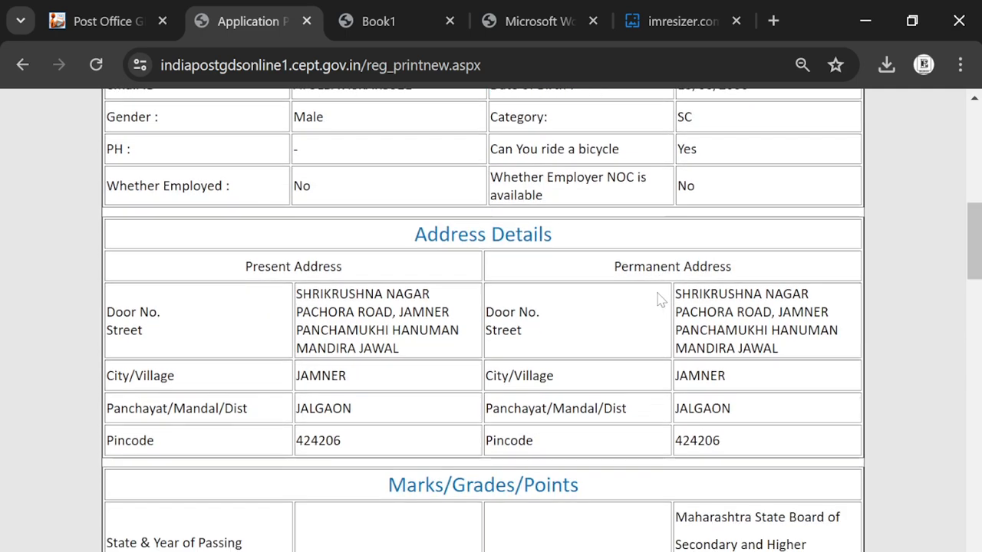
{"action": "scroll", "coordinate": [659, 299], "scroll_direction": "down", "scroll_amount": 5}
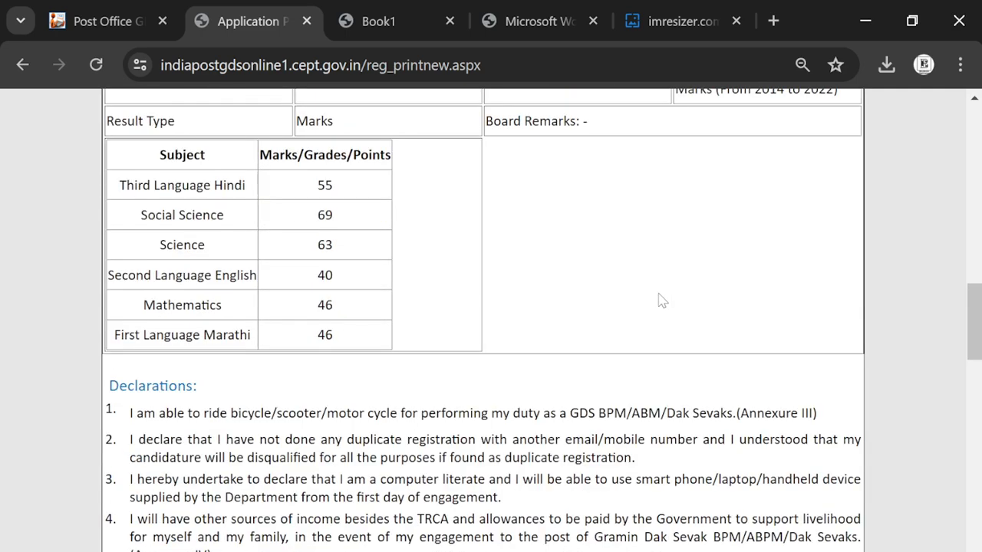
- Check the declarations, the annexure of posts in preference order and the division for document verification
{"action": "scroll", "coordinate": [662, 301], "scroll_direction": "down", "scroll_amount": 5}
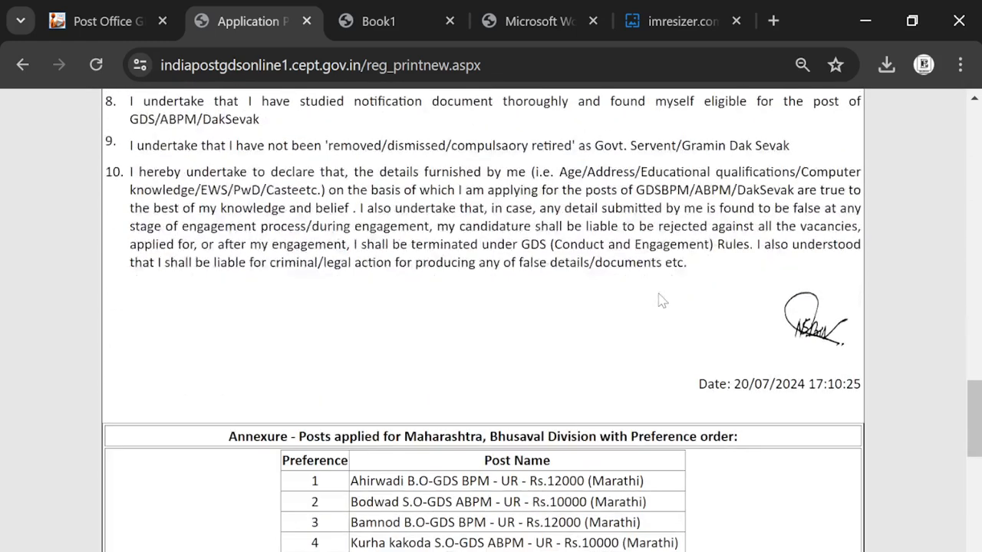
{"action": "scroll", "coordinate": [662, 300], "scroll_direction": "down", "scroll_amount": 1}
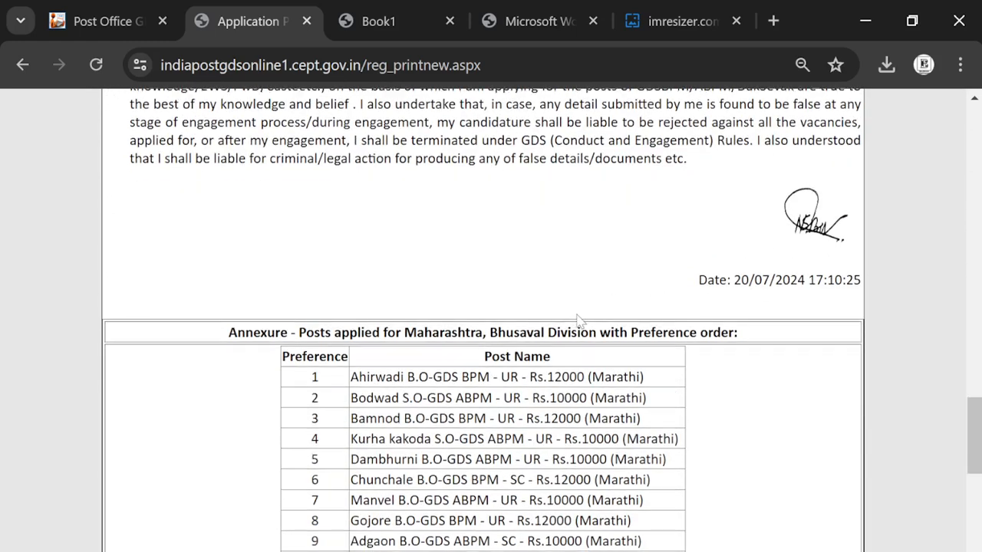
{"action": "scroll", "coordinate": [579, 319], "scroll_direction": "down", "scroll_amount": 2}
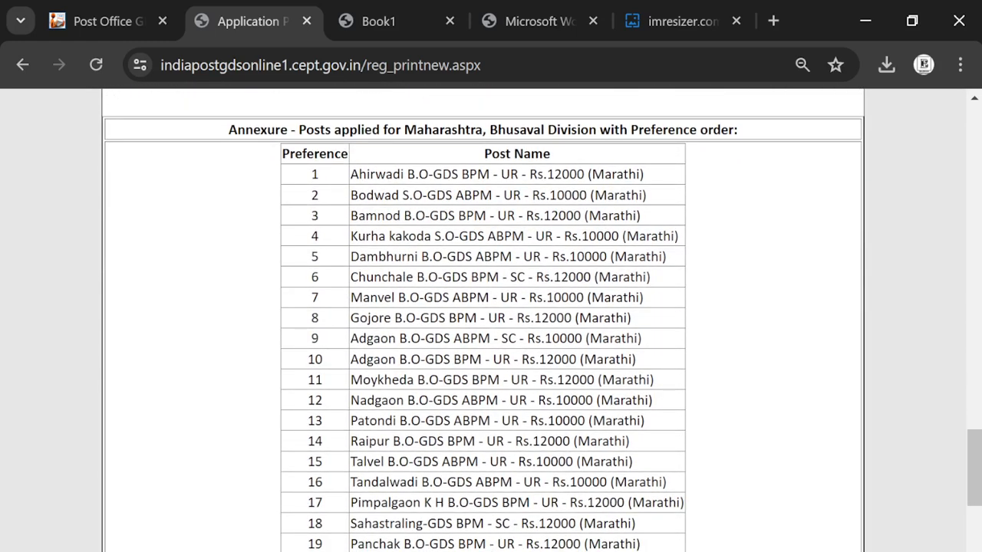
{"action": "scroll", "coordinate": [729, 376], "scroll_direction": "down", "scroll_amount": 3}
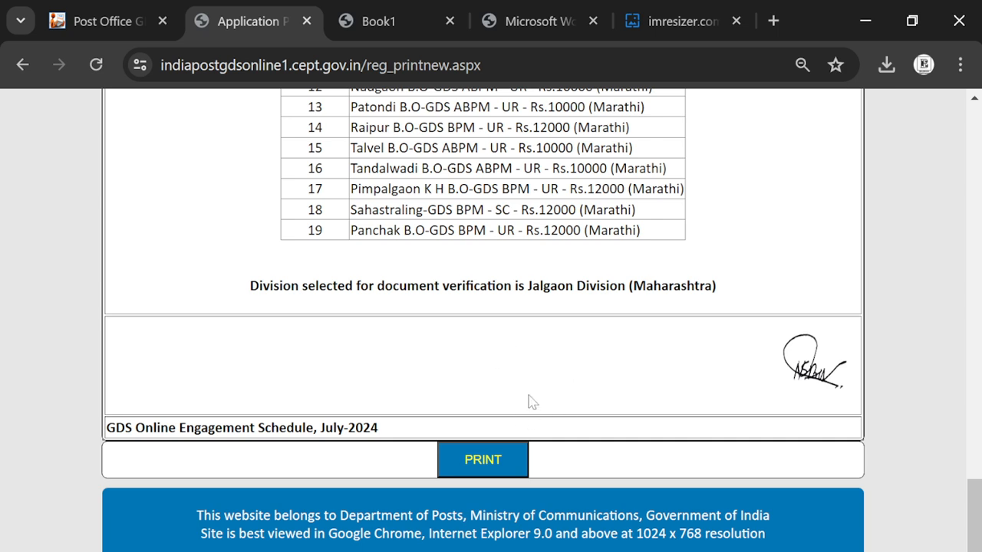
{"action": "scroll", "coordinate": [529, 400], "scroll_direction": "up", "scroll_amount": 2}
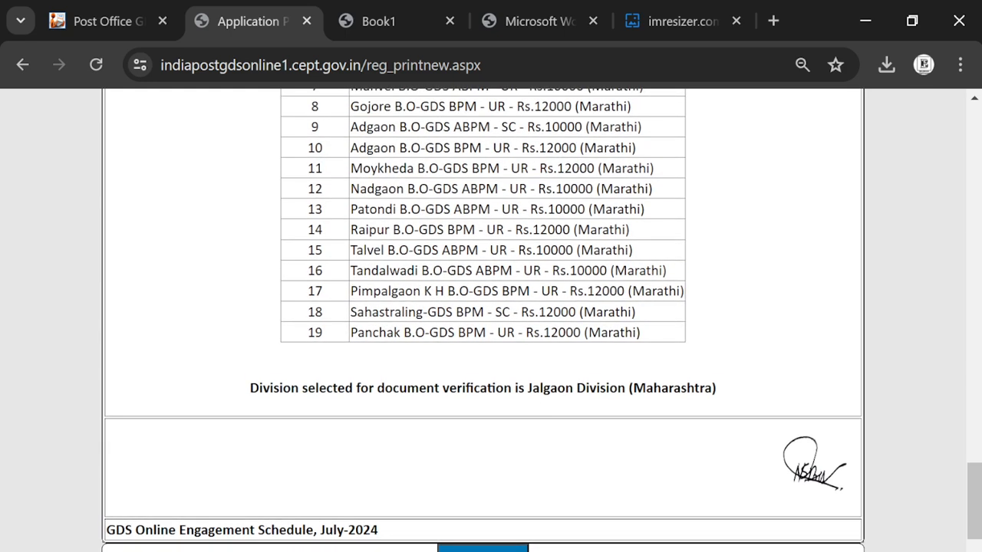
- Print the submitted application to PDF and save the file as download in the Downloads folder
{"action": "scroll", "coordinate": [490, 480], "scroll_direction": "up", "scroll_amount": 2}
{"action": "scroll", "coordinate": [491, 479], "scroll_direction": "down", "scroll_amount": 4}
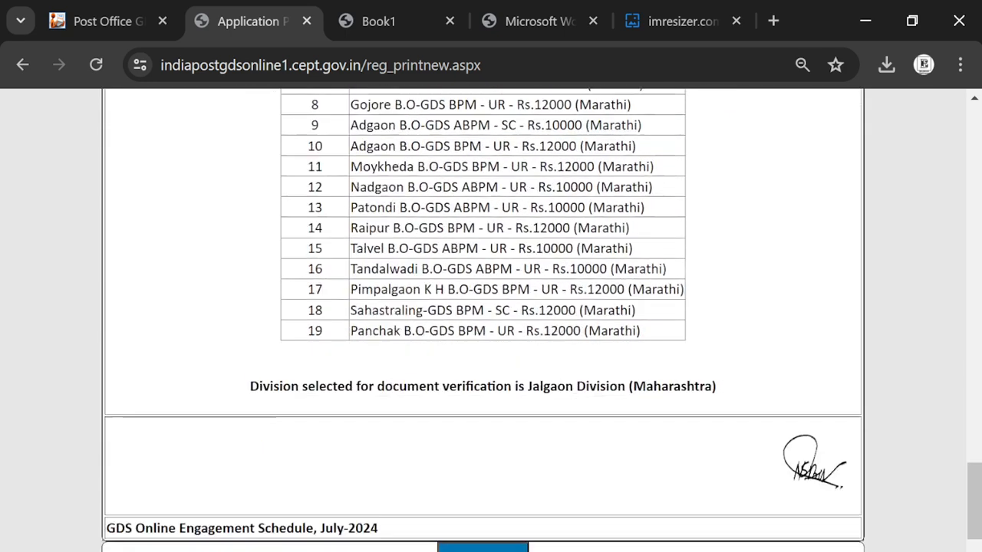
{"action": "left_click", "coordinate": [498, 471]}
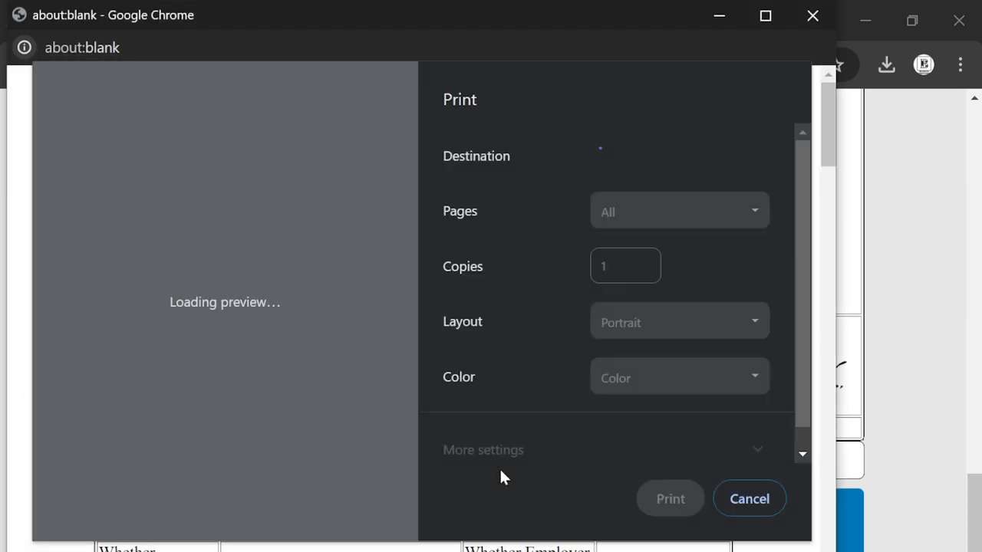
{"action": "left_click", "coordinate": [645, 497]}
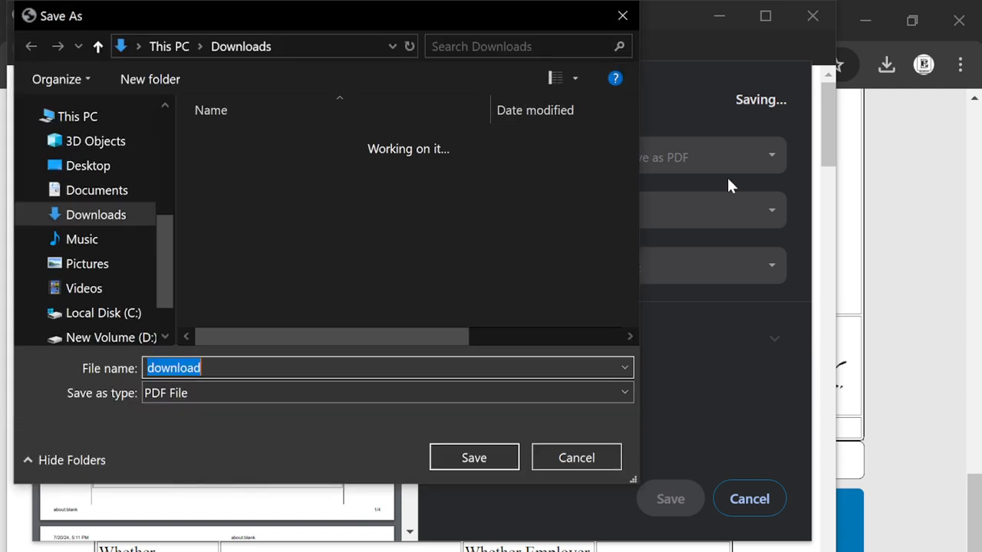
{"action": "left_click", "coordinate": [460, 453]}
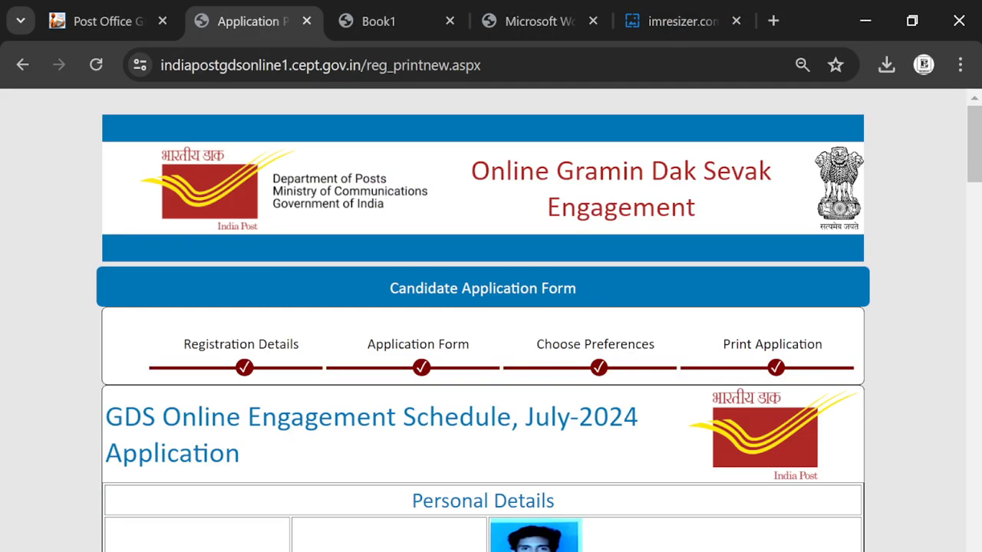
- Look through the submitted application once more, from the personal details and marks to the post annexure and document verification division
{"action": "scroll", "coordinate": [577, 290], "scroll_direction": "down", "scroll_amount": 20}
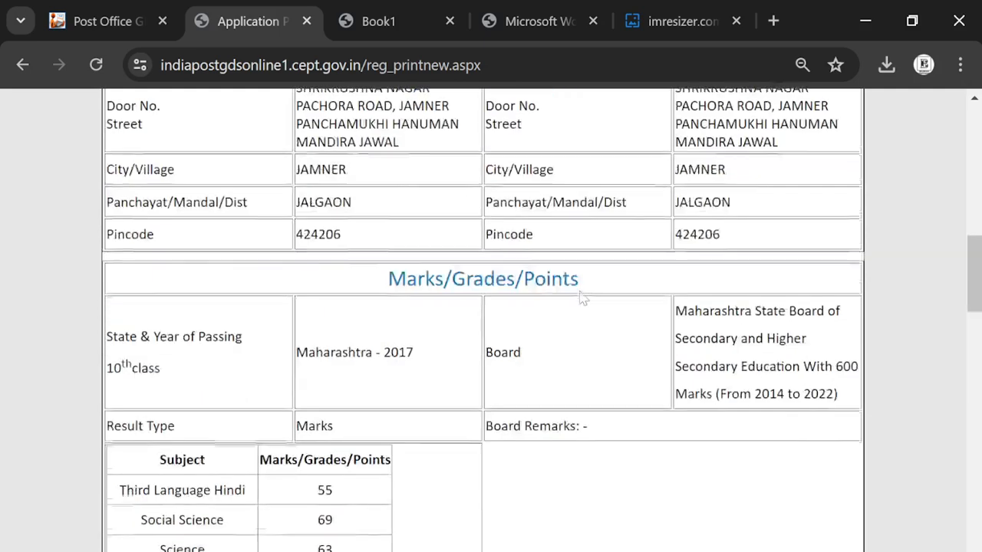
{"action": "scroll", "coordinate": [581, 297], "scroll_direction": "down", "scroll_amount": 5}
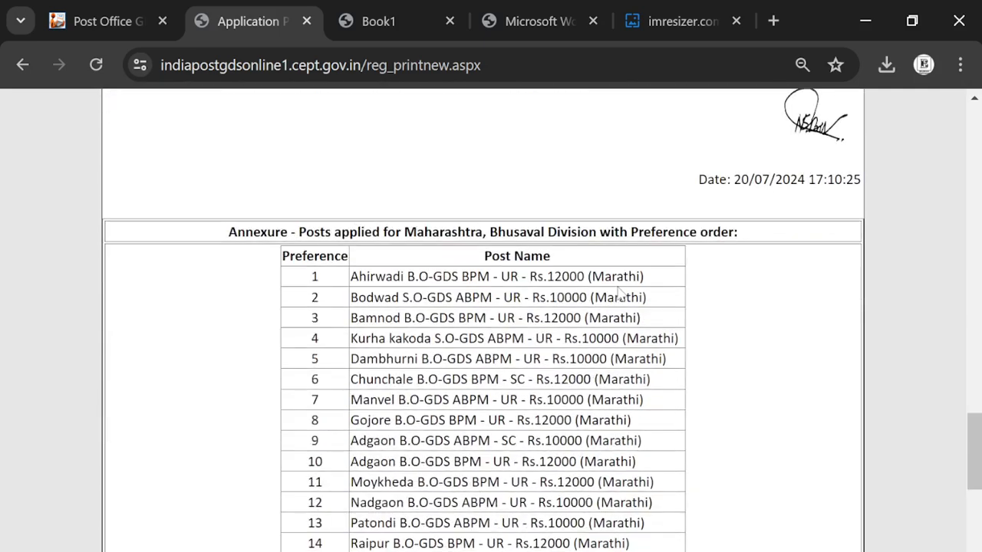
{"action": "scroll", "coordinate": [588, 332], "scroll_direction": "down", "scroll_amount": 4}
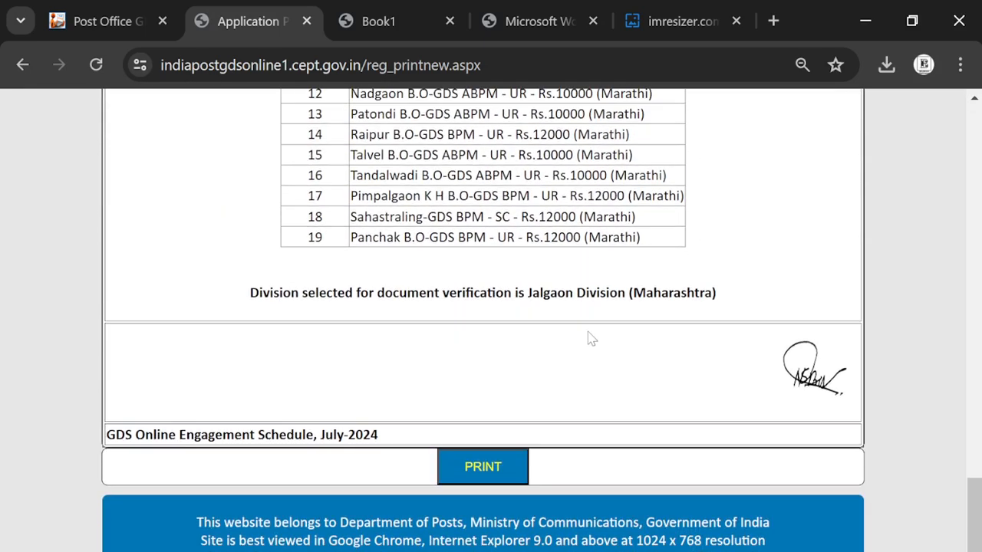